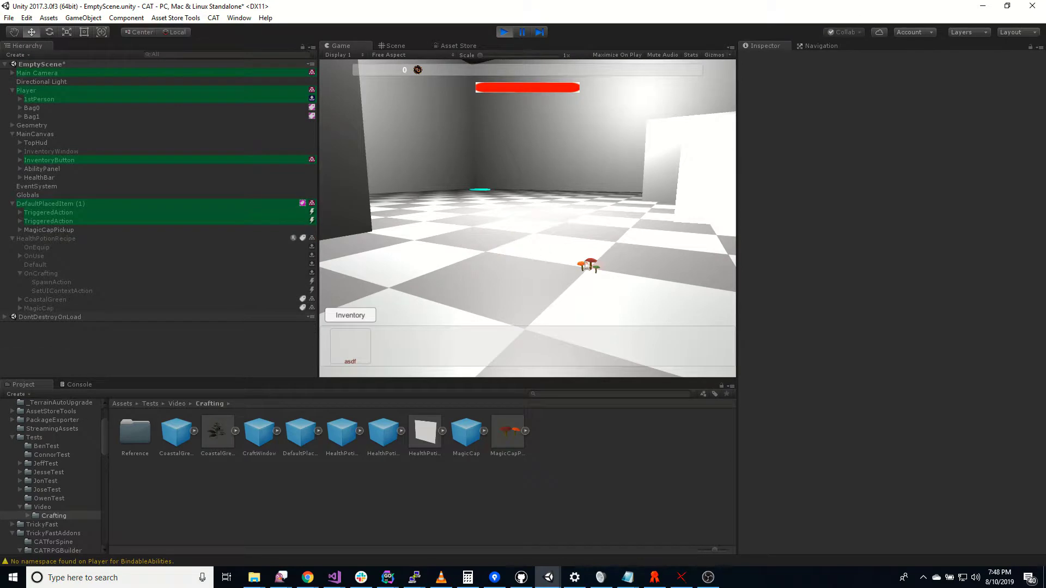
Test crafting in the running game by collecting the mushrooms, using the Health Potion Recipe from the inventory and choosing Success.
left_click(586, 267)
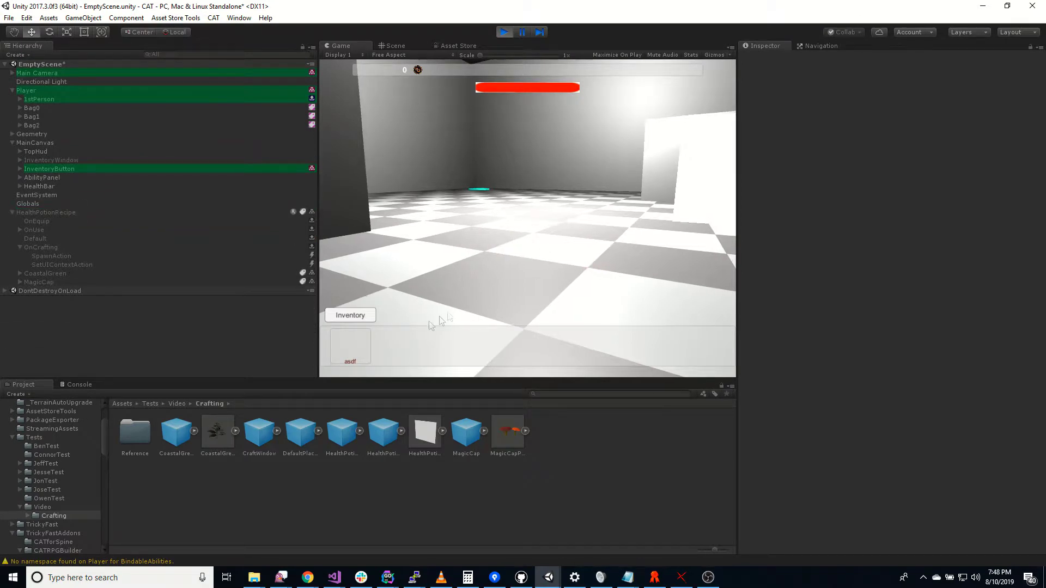
left_click(353, 313)
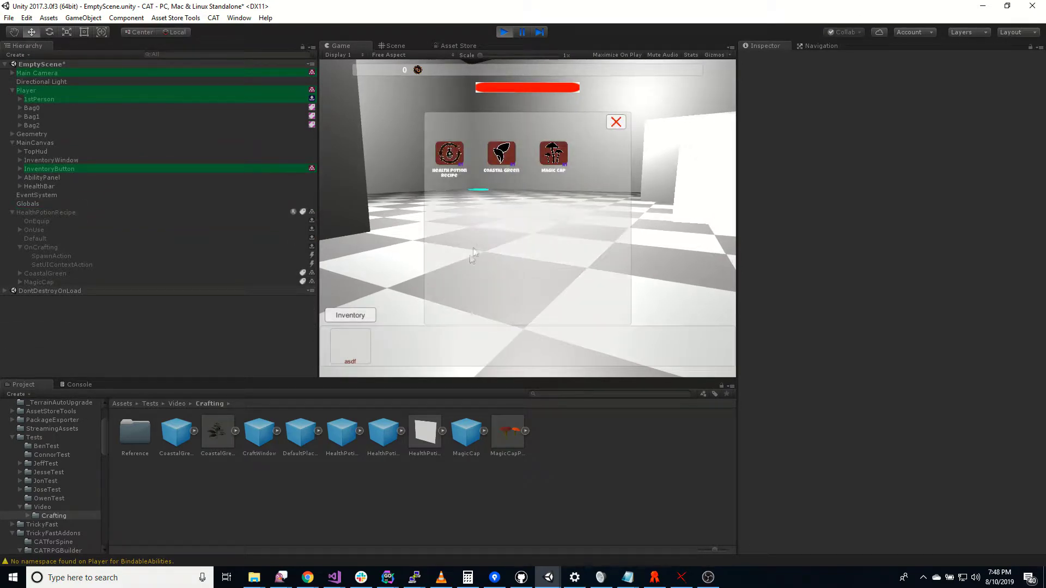
right_click(458, 168)
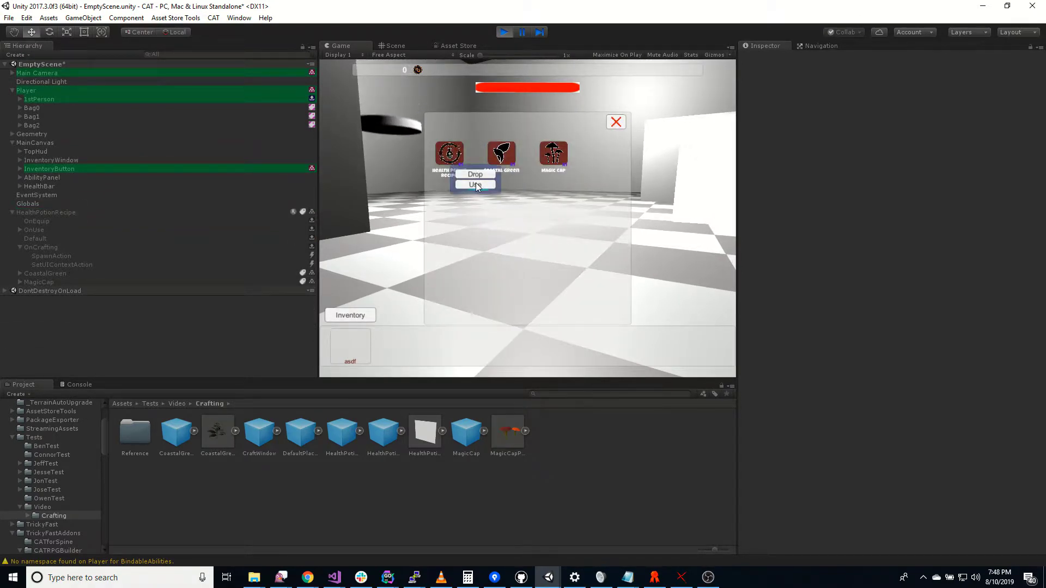
left_click(475, 184)
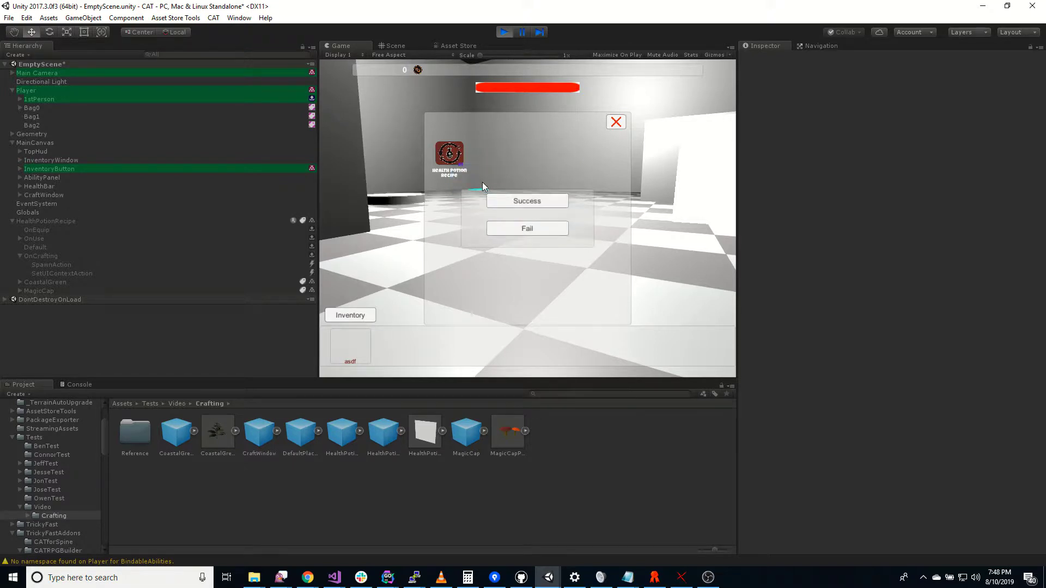
left_click(523, 203)
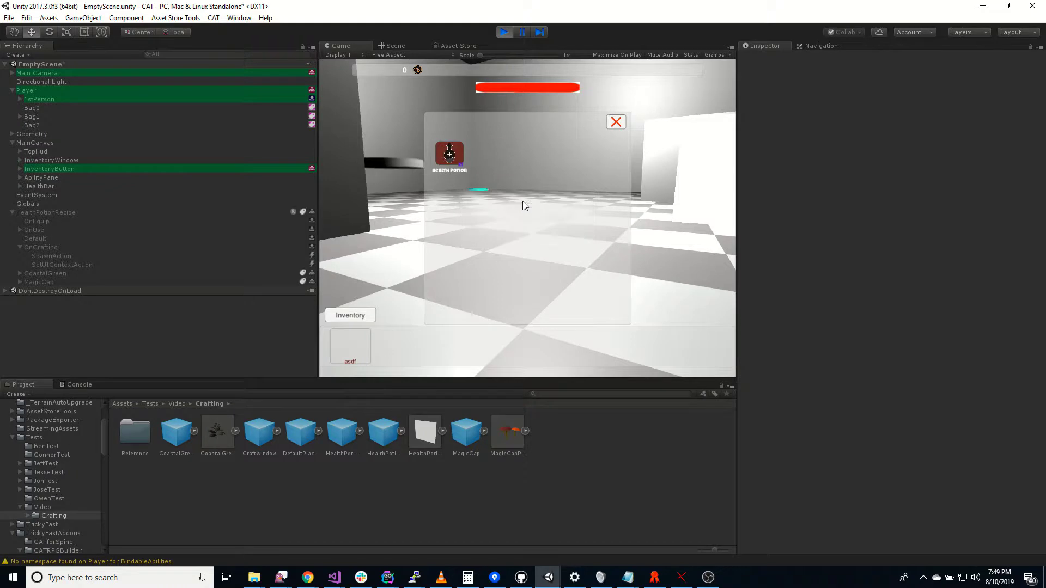
Add an Inventory Service to the scene and nest it under the Conductor.
right_click_drag(523, 218, 720, 282)
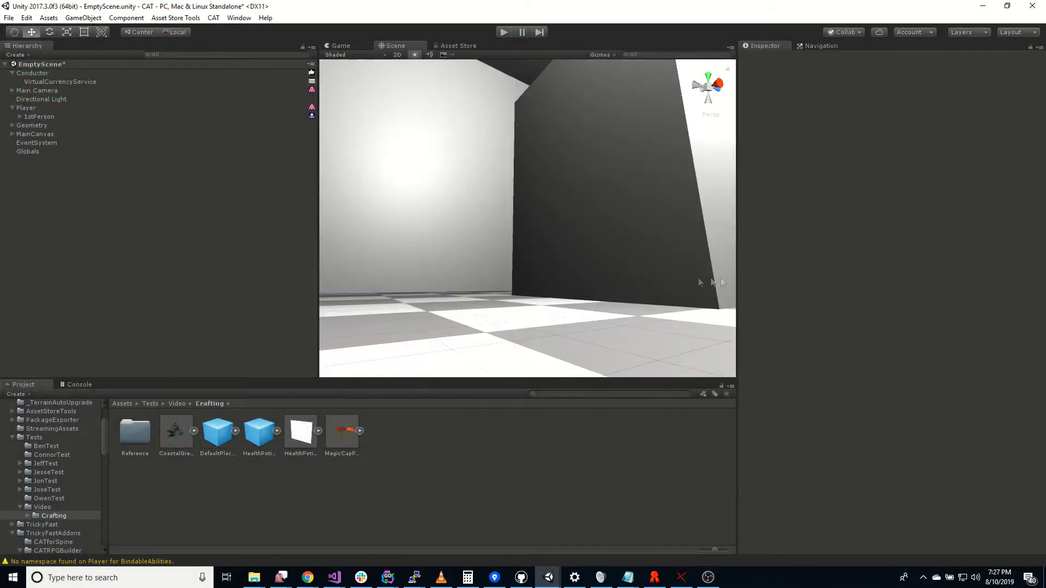
right_click_drag(515, 238, 351, 250)
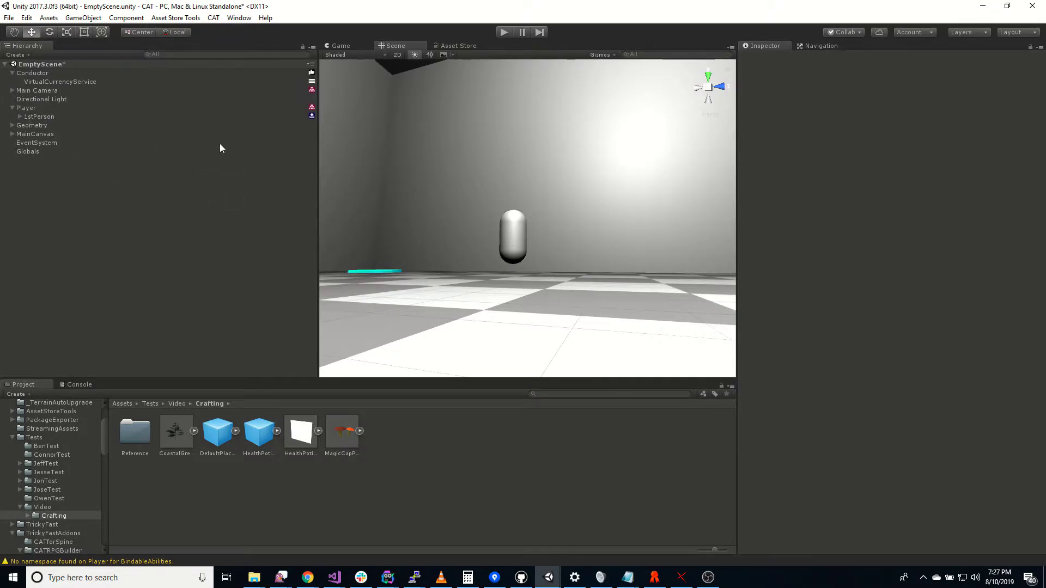
left_click(215, 19)
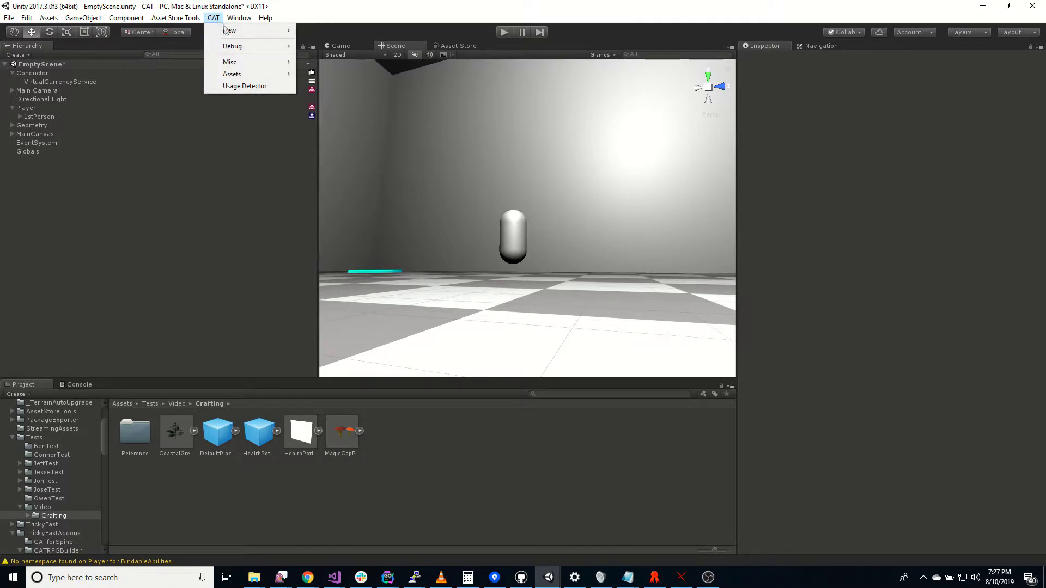
mouse_move(228, 30)
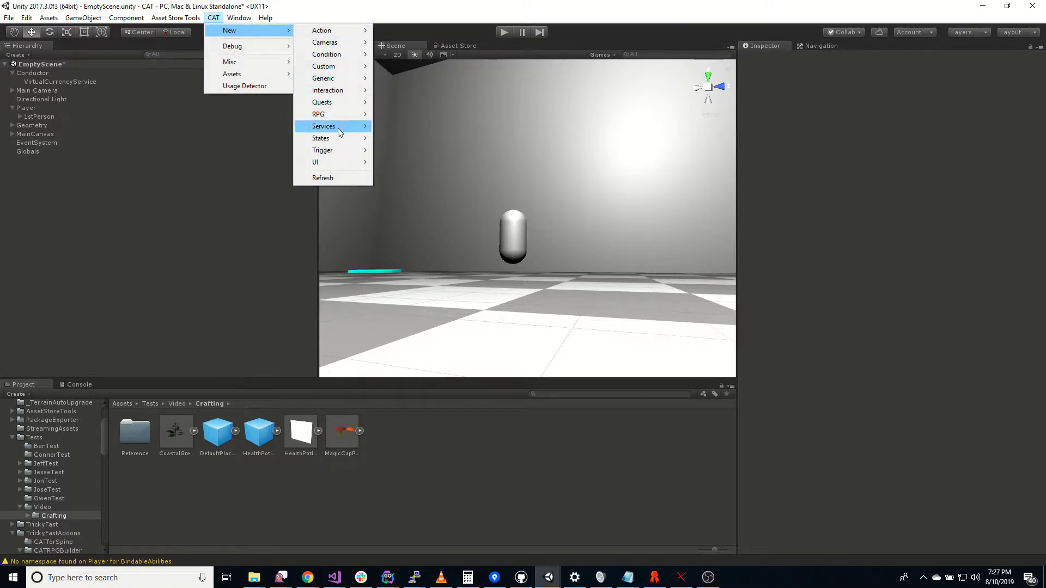
mouse_move(339, 128)
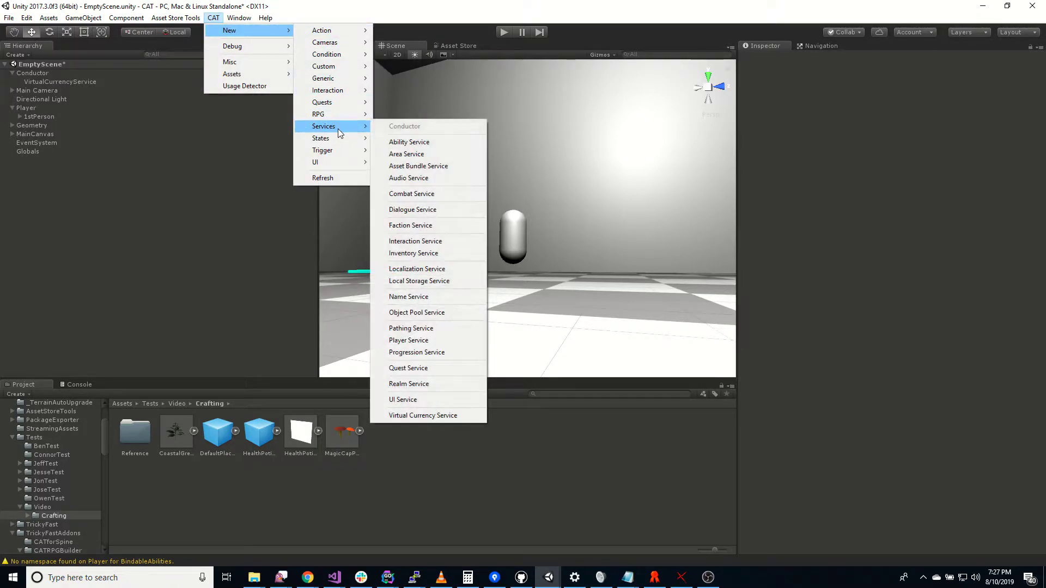
left_click(442, 253)
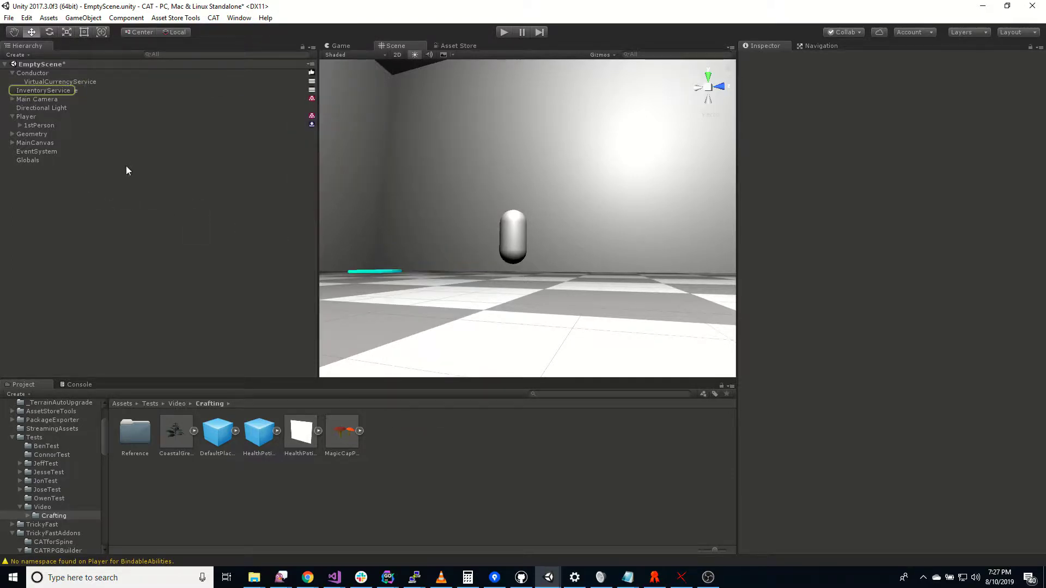
left_click(49, 90)
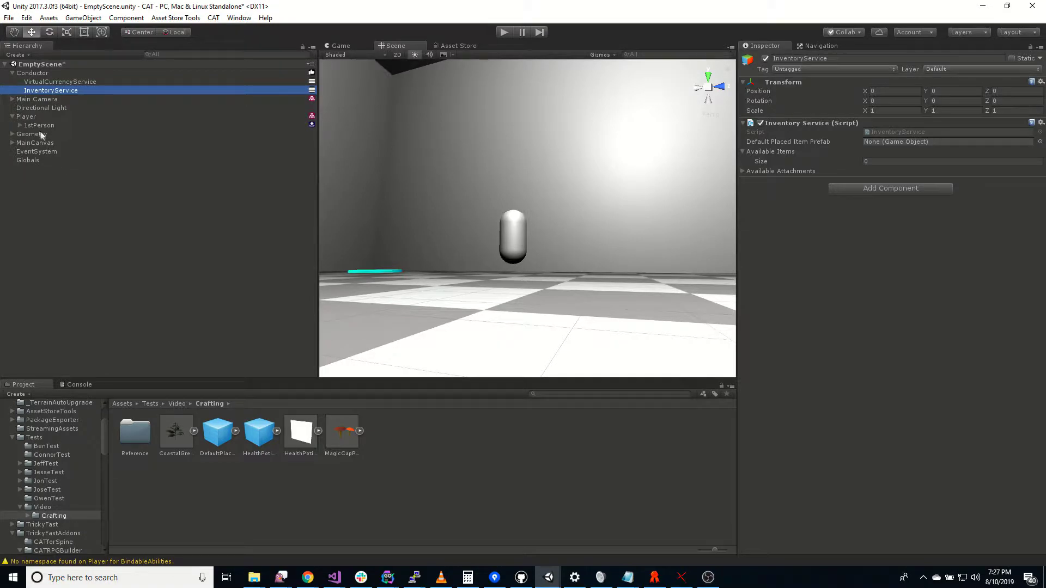
Add an Inventory Manager component to the Player object.
left_click(28, 118)
scroll(776, 465, "down", 1)
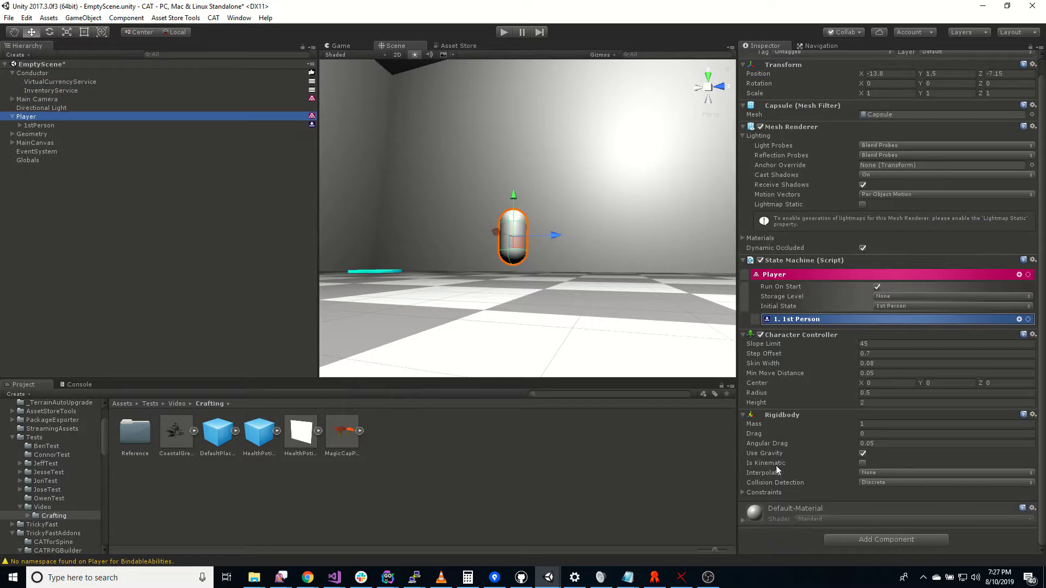
left_click(851, 542)
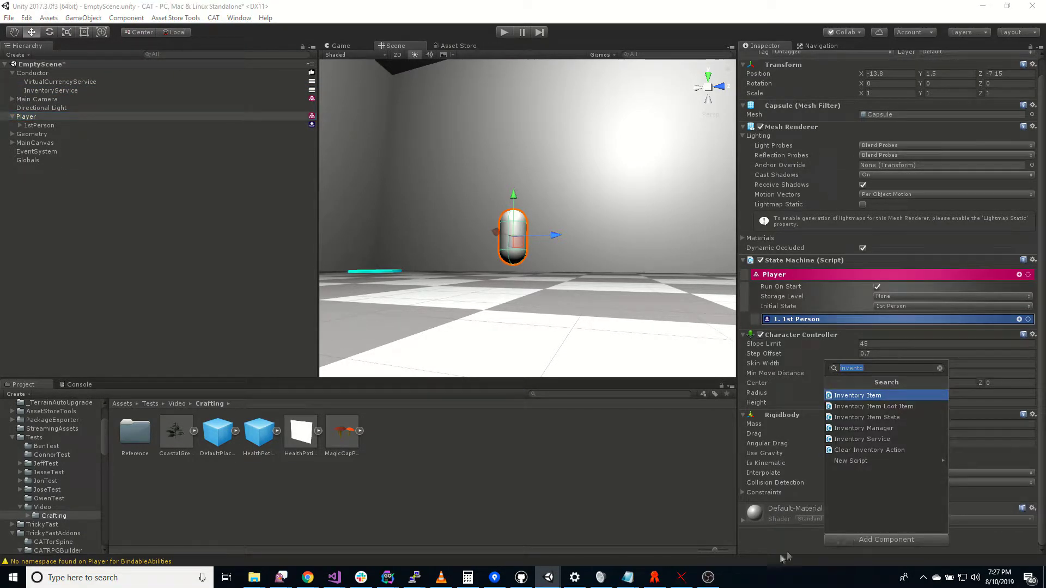
left_click(888, 428)
scroll(812, 487, "down", 1)
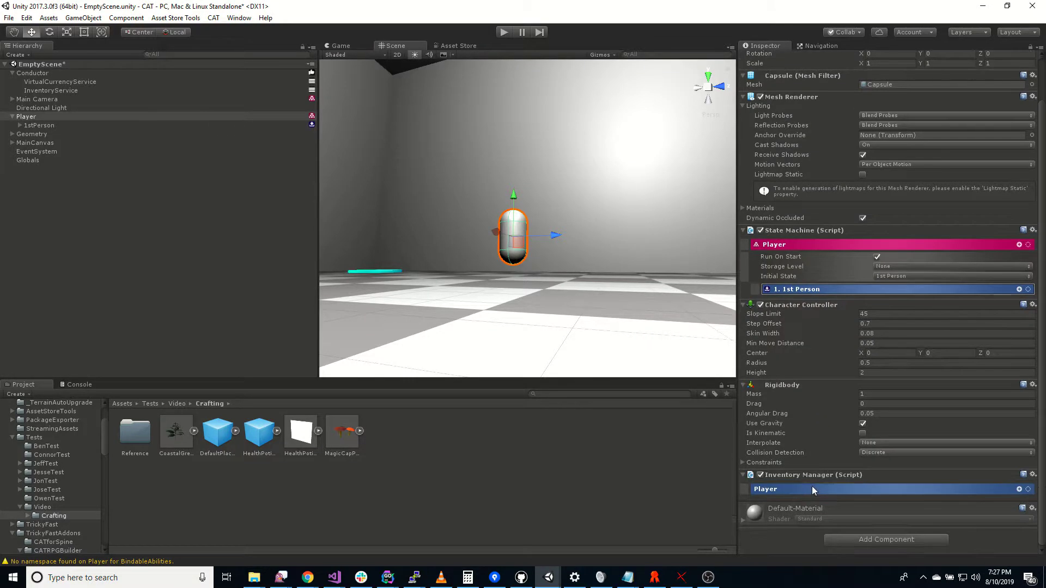
Enable Auto Expand Bag and Auto Stack Stackables on the Player's Inventory Manager.
left_click(811, 488)
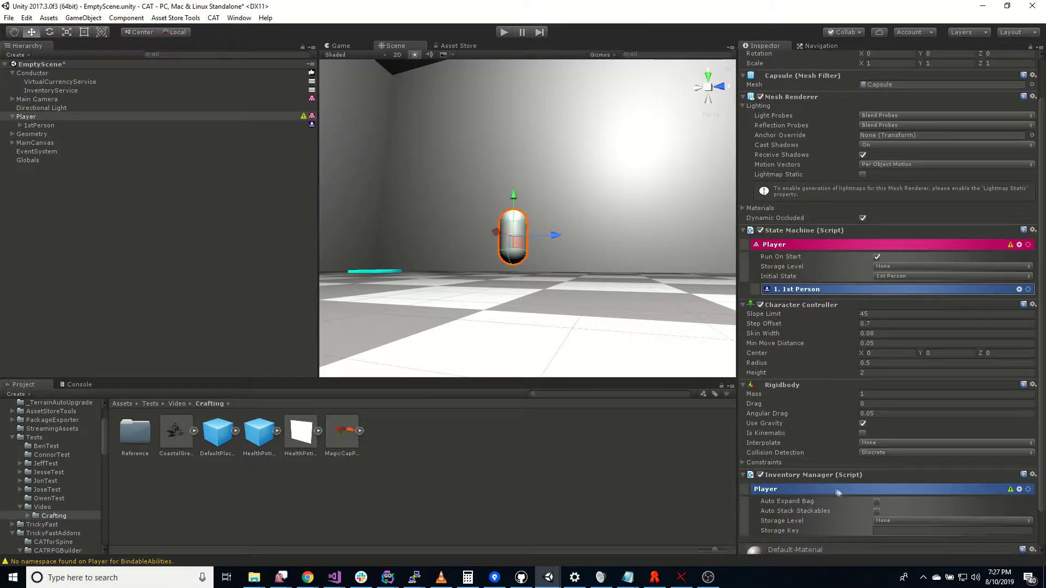
left_click(877, 501)
left_click(877, 511)
mouse_move(793, 512)
Create a new CAT RPG crafting recipe object and move it out of Player to the root of the scene.
right_click(34, 189)
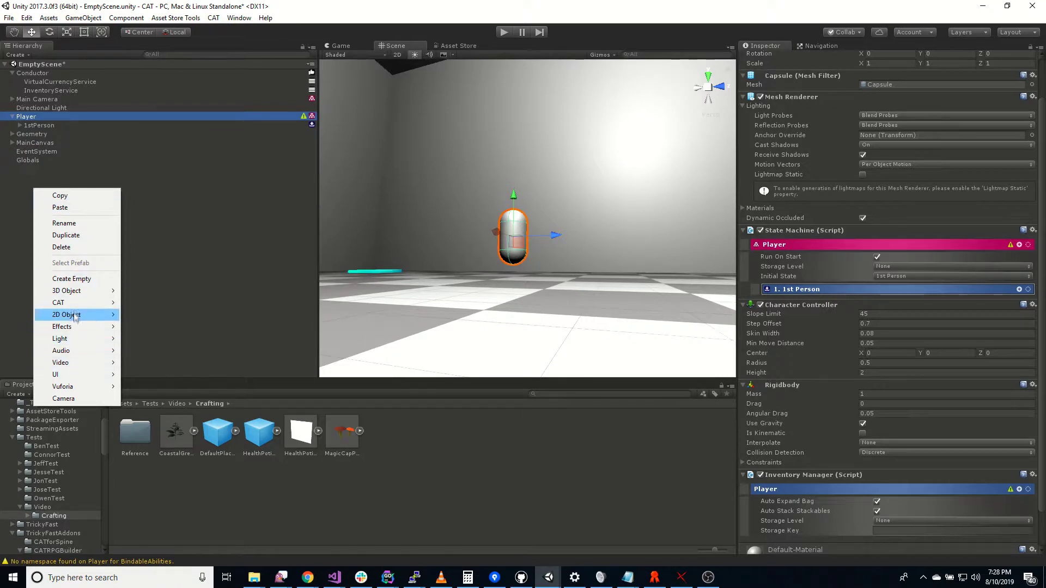
mouse_move(75, 304)
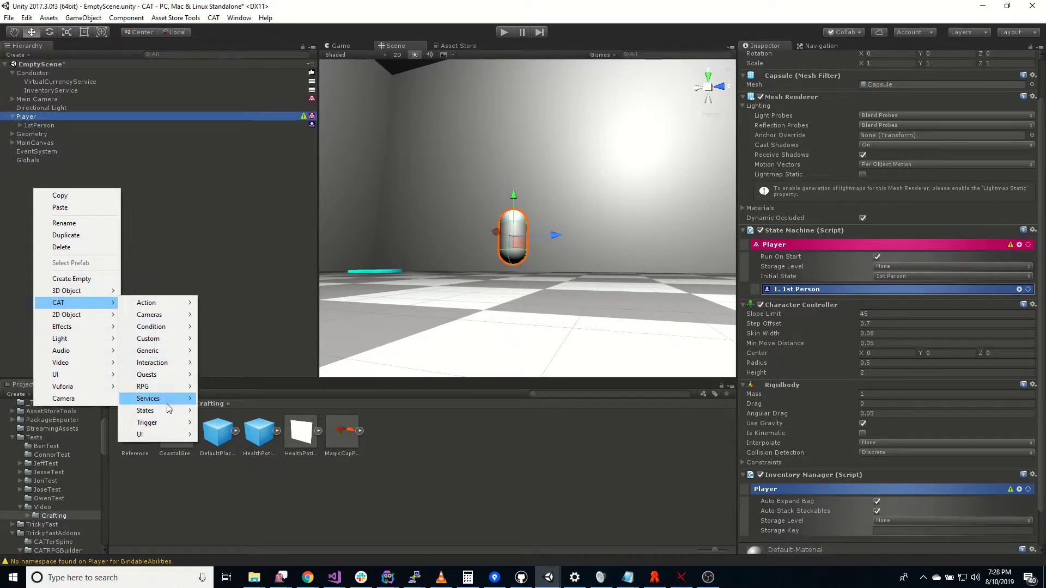
mouse_move(165, 388)
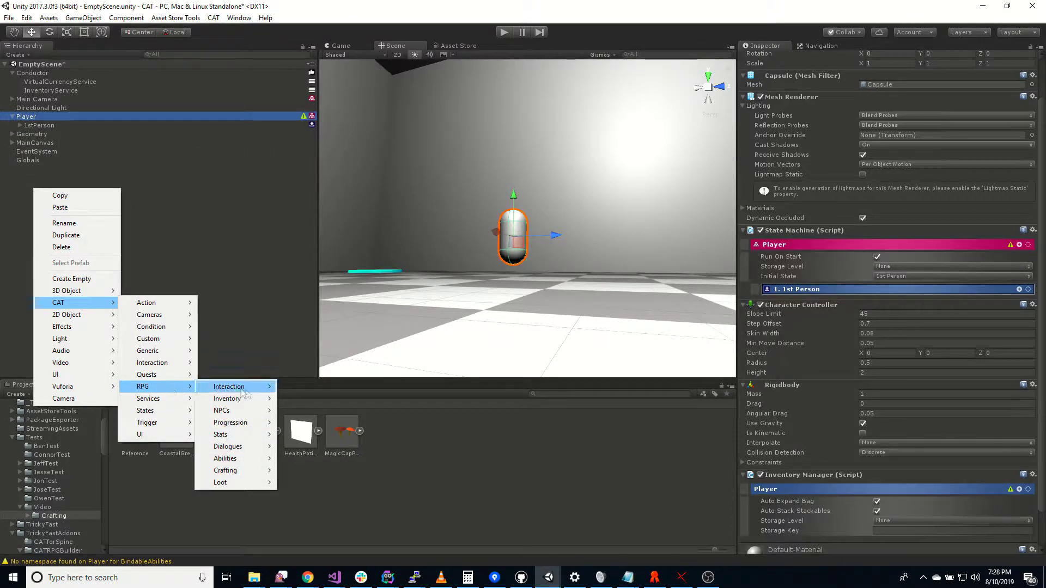
mouse_move(248, 470)
left_click(315, 471)
key("Return")
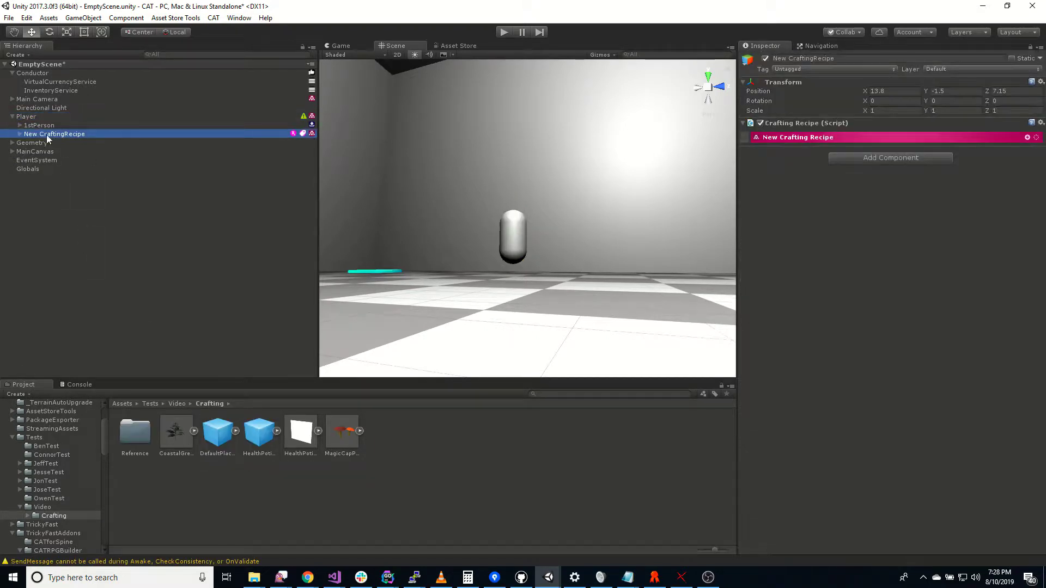
left_click_drag(47, 135, 38, 205)
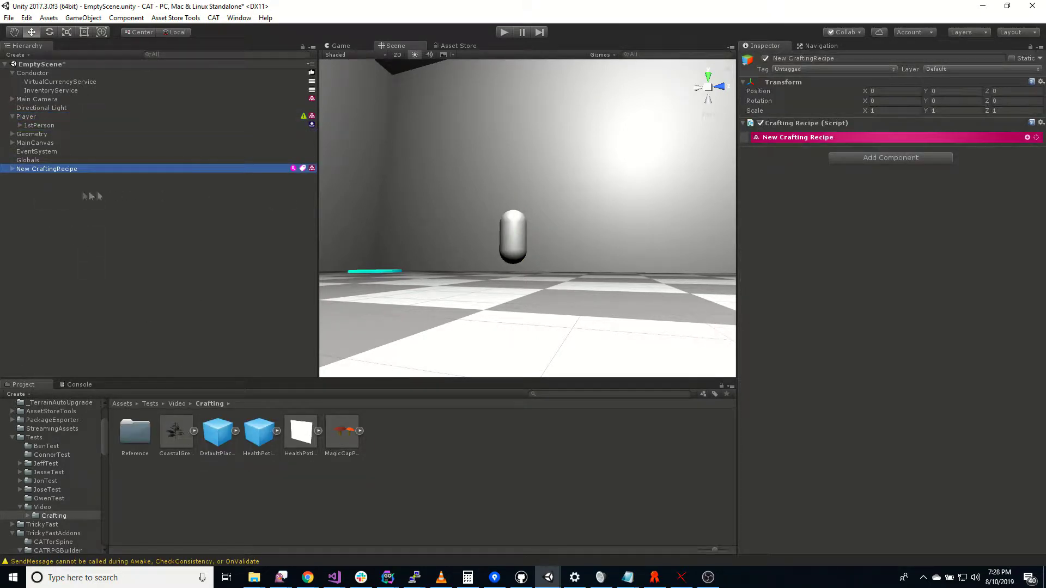
Rename the new crafting recipe object to HealthPotionRecipe.
left_click(11, 169)
left_click(63, 169)
type("HealthPoi")
type("ionR")
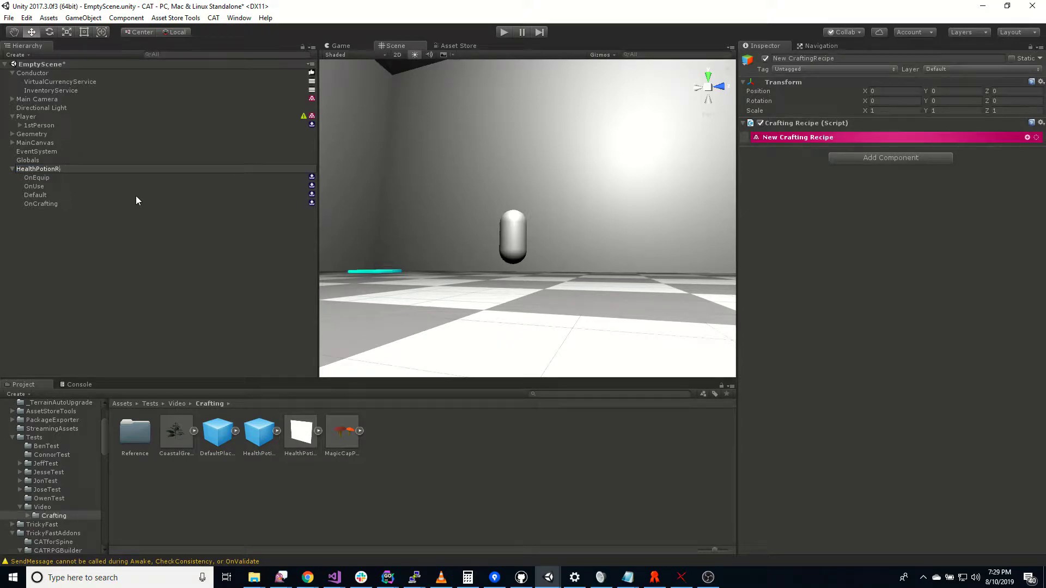
type("ecipe")
key("Return")
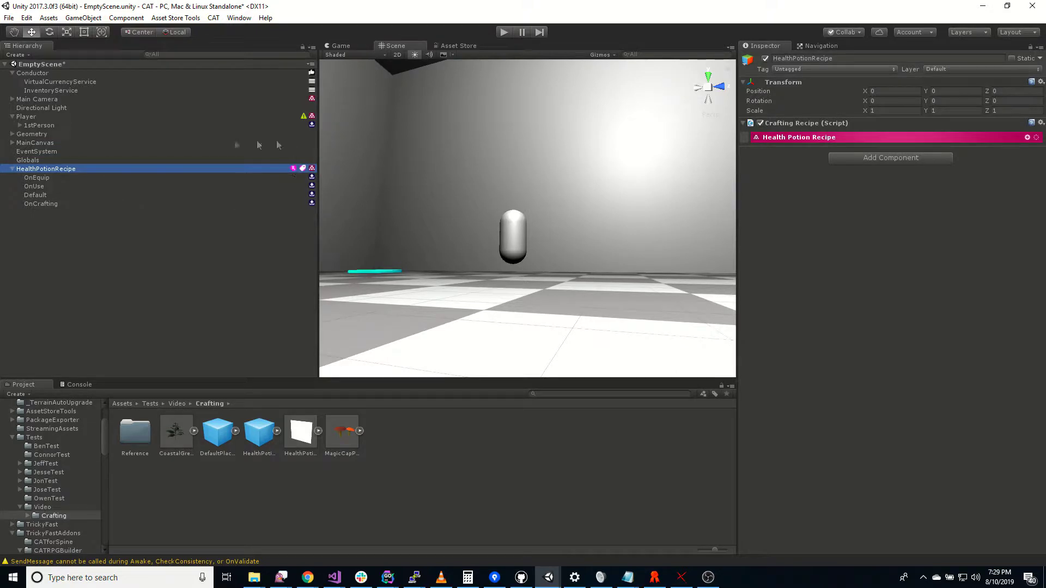
Set the recipe's initial state to Default and its item name to "Health Potion Recipe".
left_click(773, 137)
left_click(773, 138)
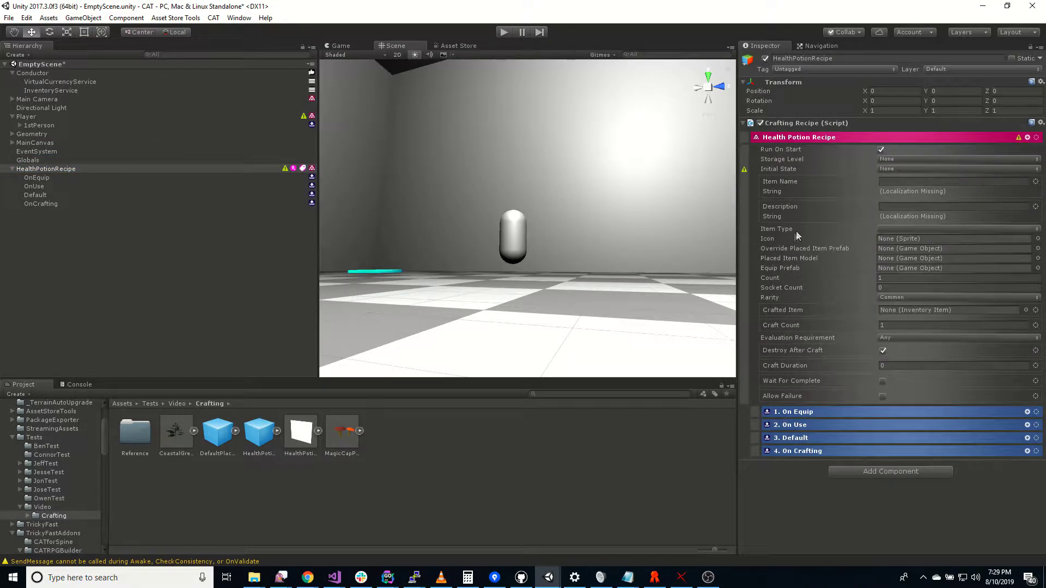
left_click(891, 169)
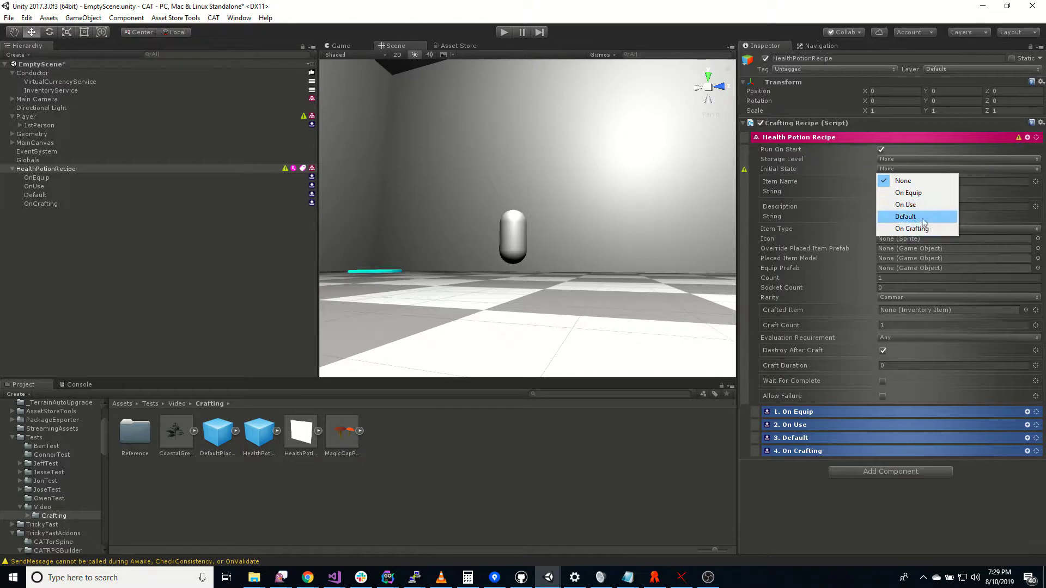
left_click(905, 216)
left_click(908, 181)
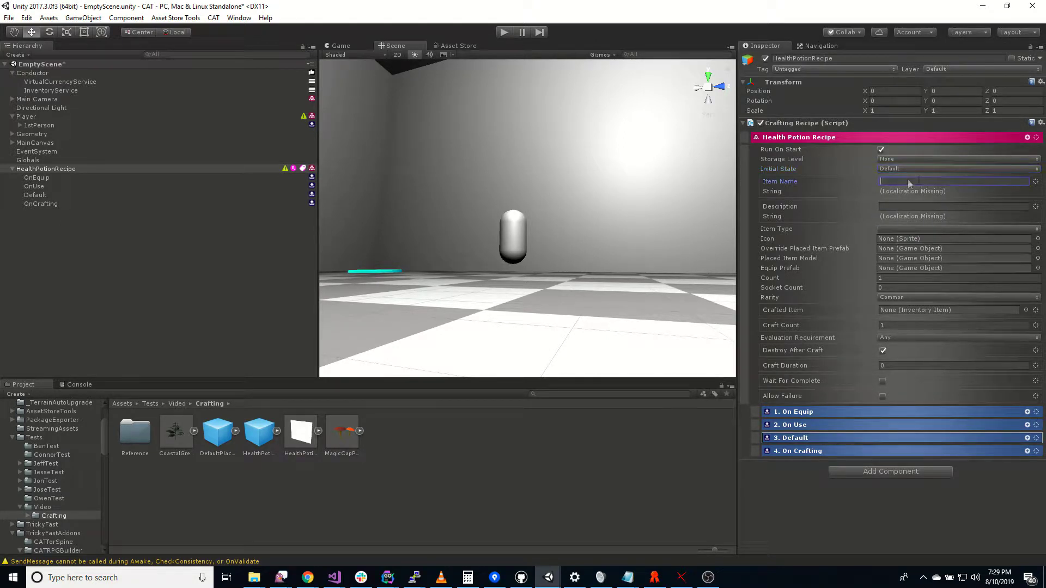
type("Health pot")
key("ctrl+shift+Left")
type("Potion Recipe")
Set the recipe's item type to Item and assign the HealthPotionRecipeModel prefab as its placed item model.
left_click(891, 230)
left_click(898, 240)
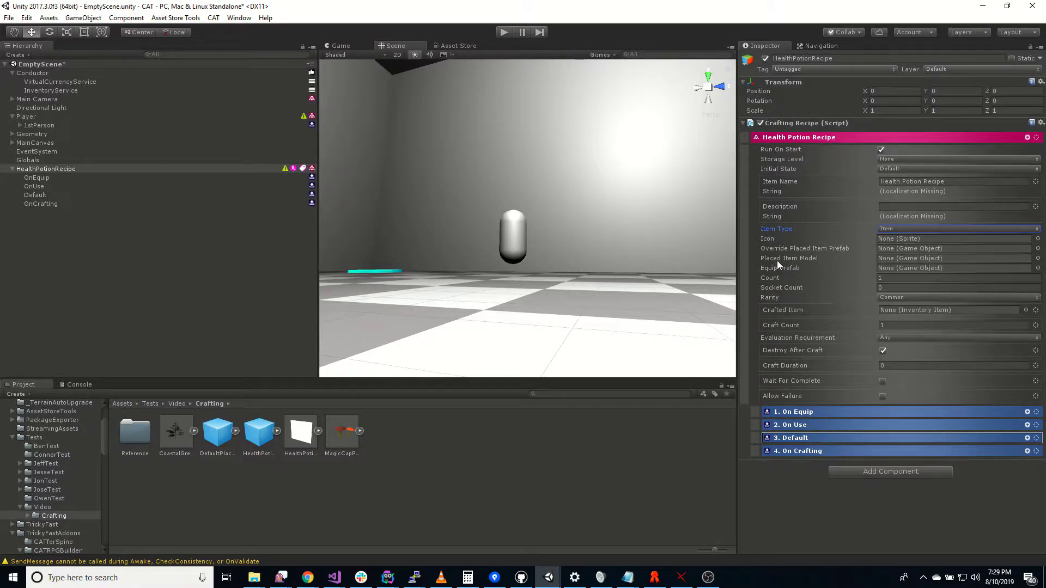
mouse_move(300, 433)
left_mouse_down()
mouse_move(750, 336)
mouse_move(896, 258)
left_mouse_up()
Place a temporary HealthPotionRecipeModel instance in the scene, examine its craftHealthPotion sprite and Cube parts, and delete the instance.
left_click(301, 434)
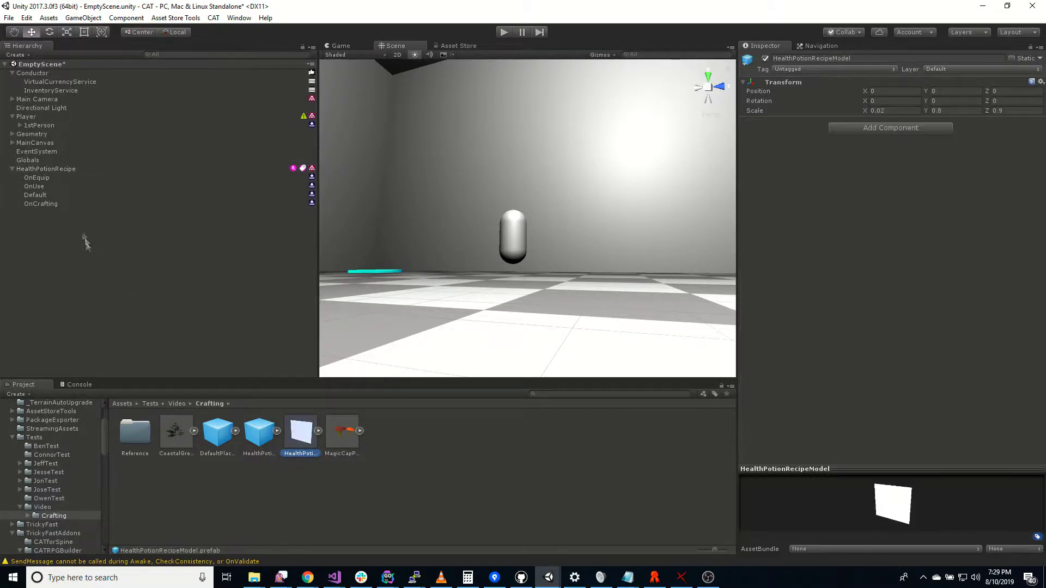
left_click_drag(302, 435, 22, 240)
left_click(12, 212)
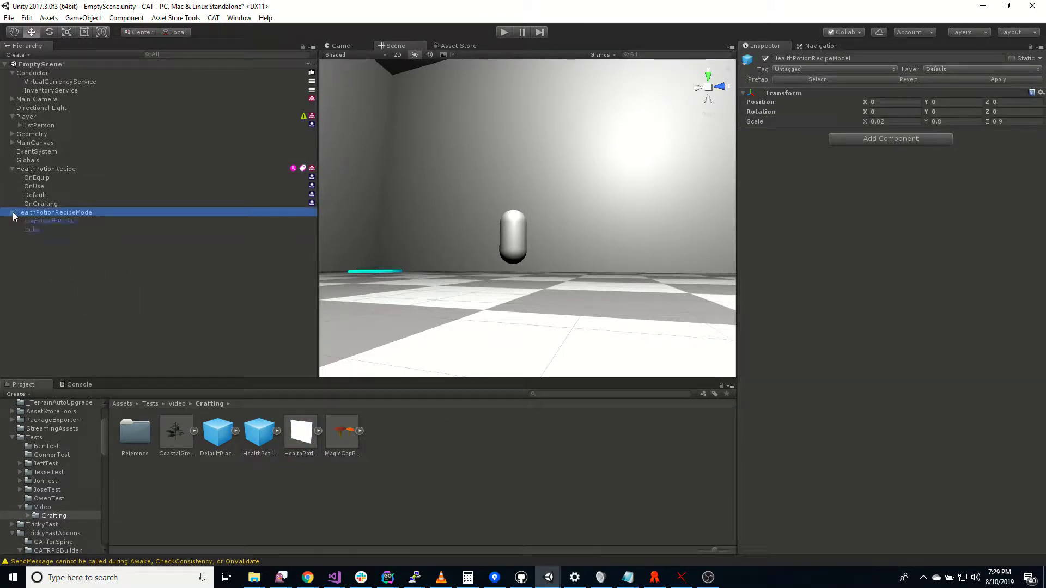
left_click(51, 221)
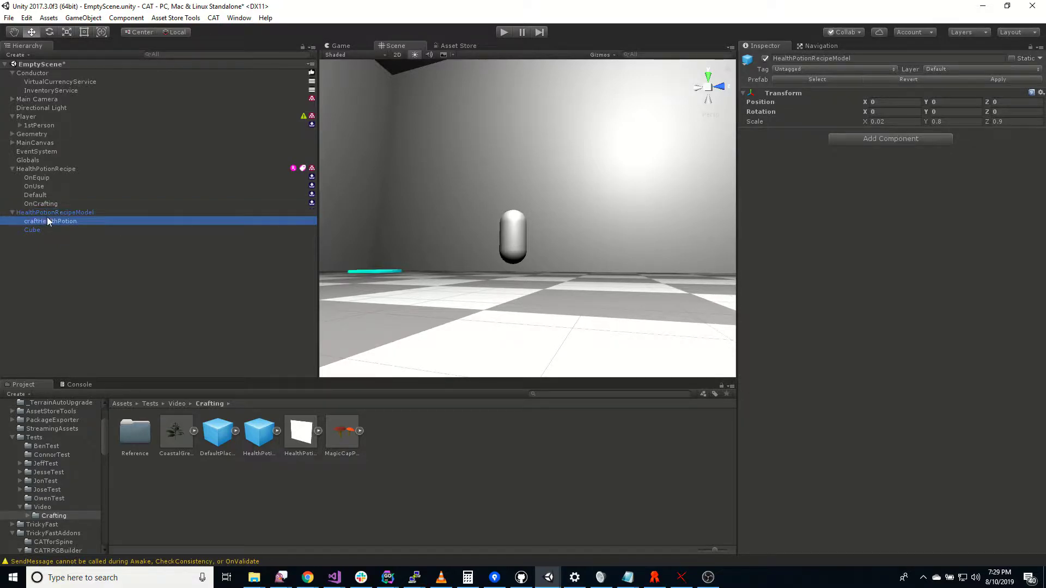
left_click(32, 230)
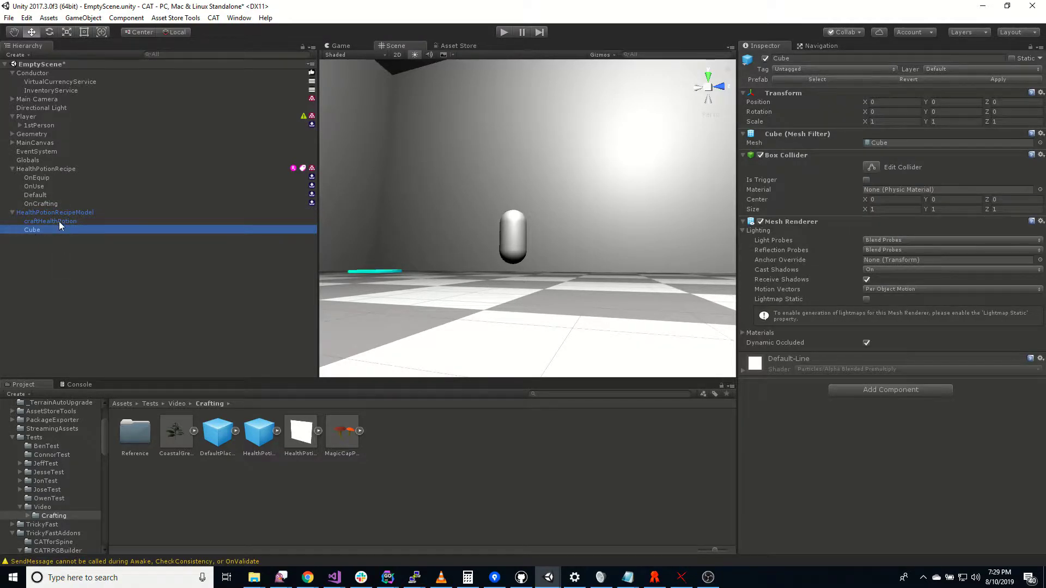
left_click(59, 221)
double_click(50, 221)
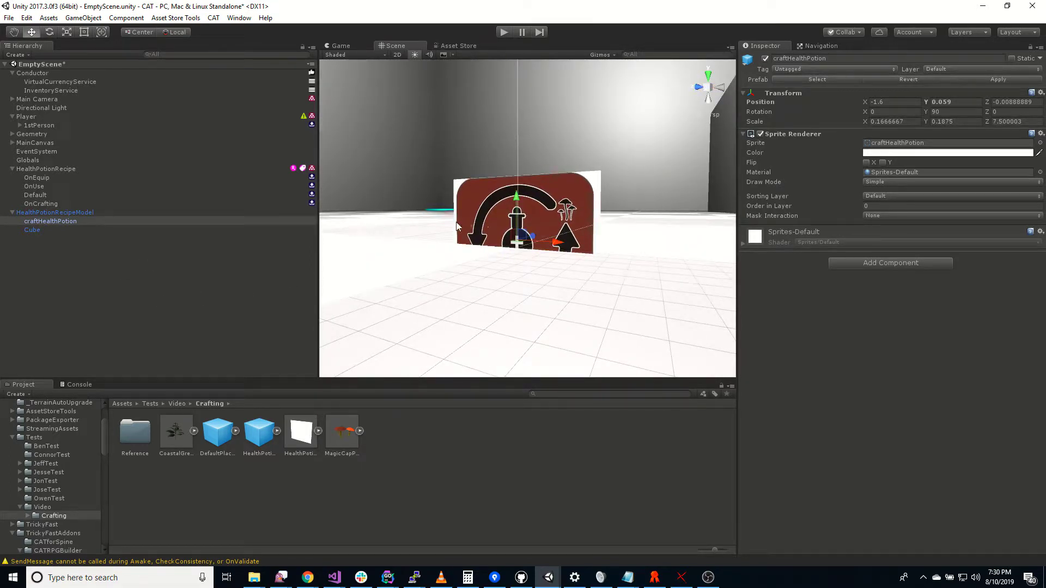
left_click(86, 213)
key("f")
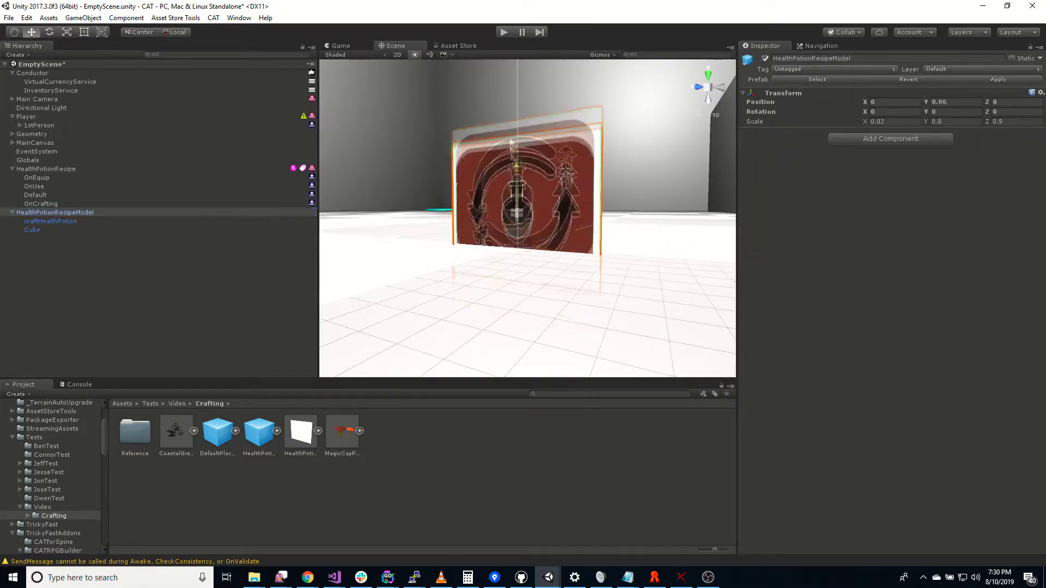
right_click_drag(517, 134, 620, 233)
key("Delete")
Assign the craftHealthPotion sprite as the icon of HealthPotionRecipe.
left_click(46, 169)
left_click(1038, 239)
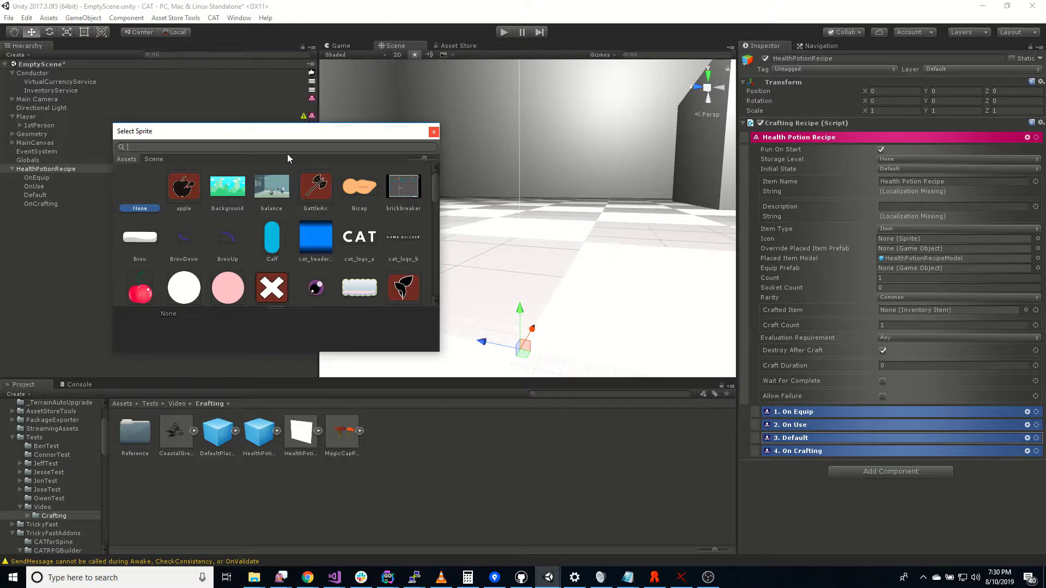
type("rec")
key("BackSpace")
key("BackSpace")
key("BackSpace")
type("potio")
left_click(180, 187)
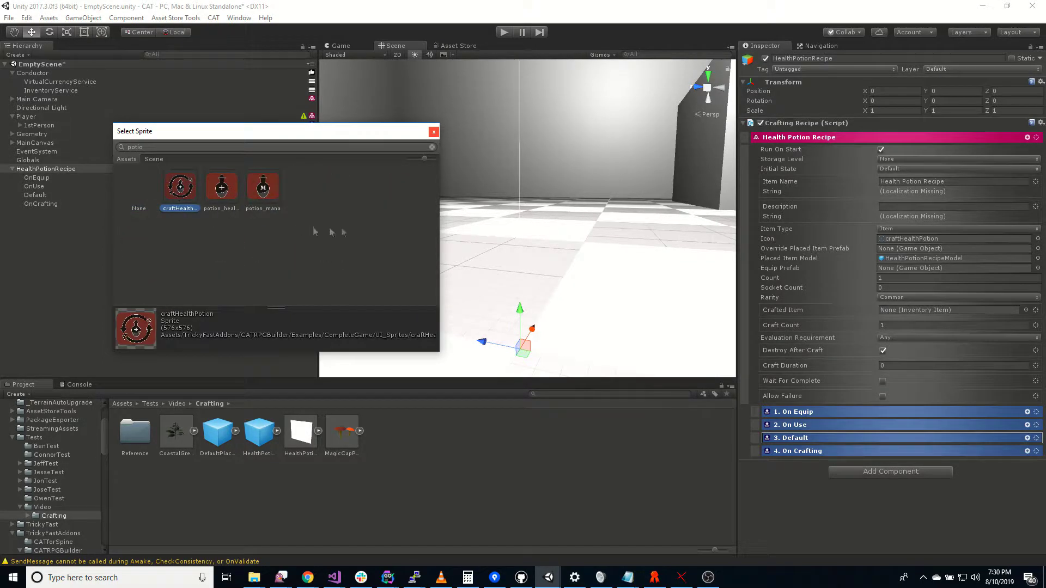
Assign the HealthPotion prefab as the crafted item of HealthPotionRecipe.
left_click(433, 133)
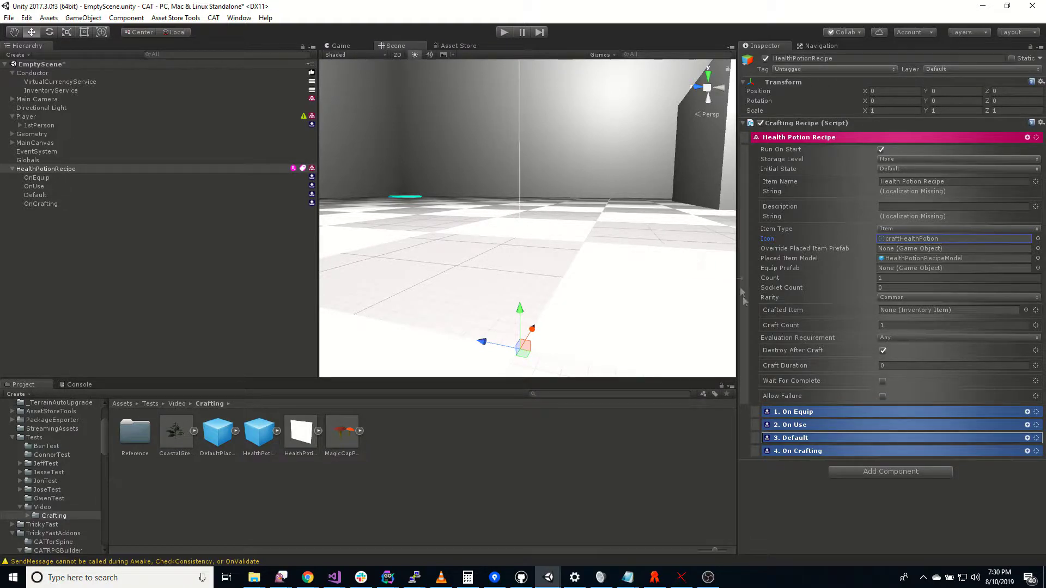
mouse_move(254, 443)
left_mouse_down()
mouse_move(878, 275)
mouse_move(911, 276)
mouse_move(921, 303)
mouse_move(907, 317)
mouse_move(916, 312)
left_mouse_up()
Examine the RPG crafting actions that can be added to the recipe's OnCrafting state.
right_click(45, 206)
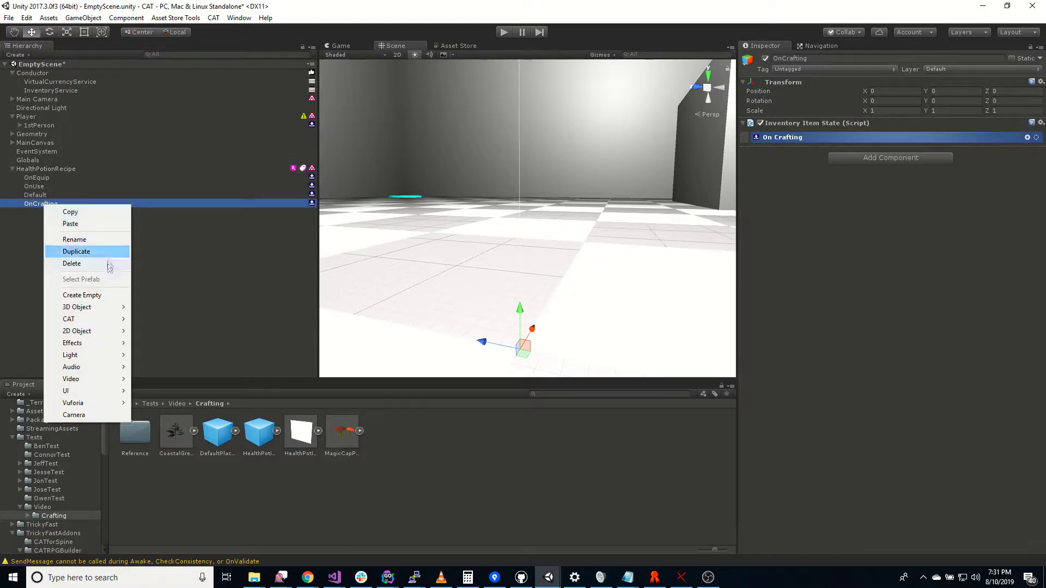
mouse_move(97, 319)
mouse_move(180, 320)
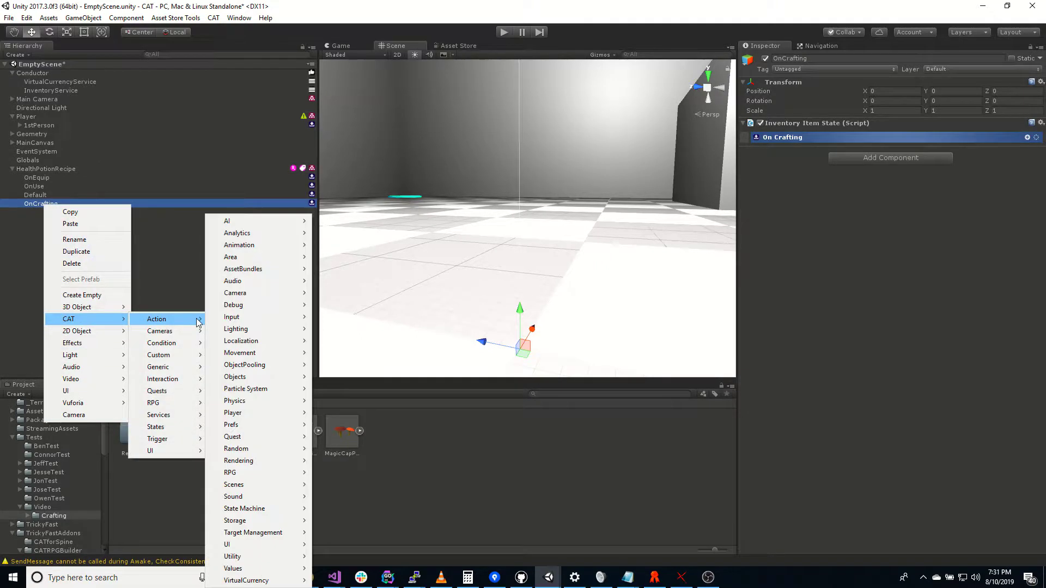
mouse_move(276, 473)
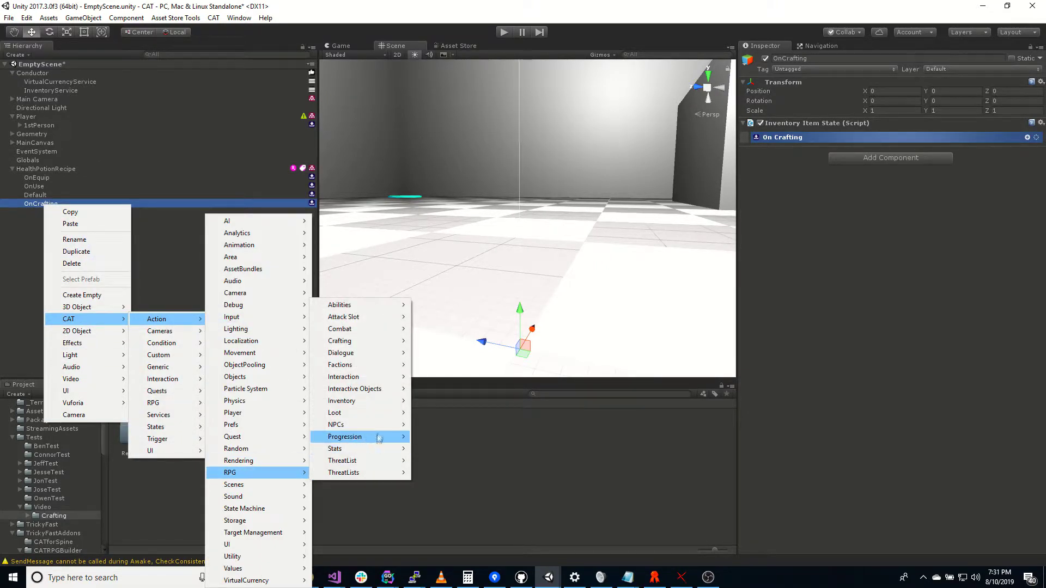
mouse_move(376, 342)
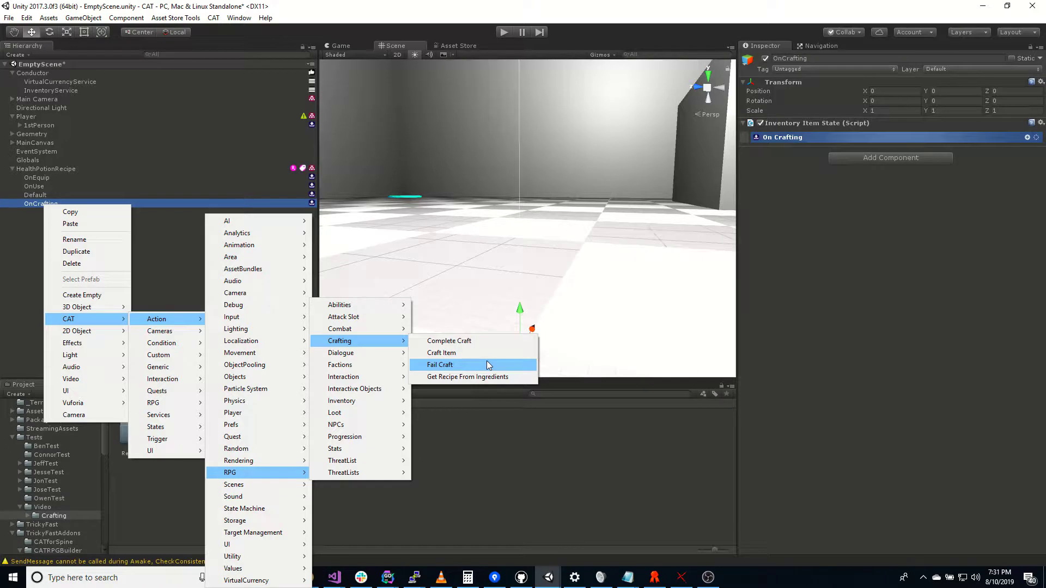
key("Escape")
left_click(46, 169)
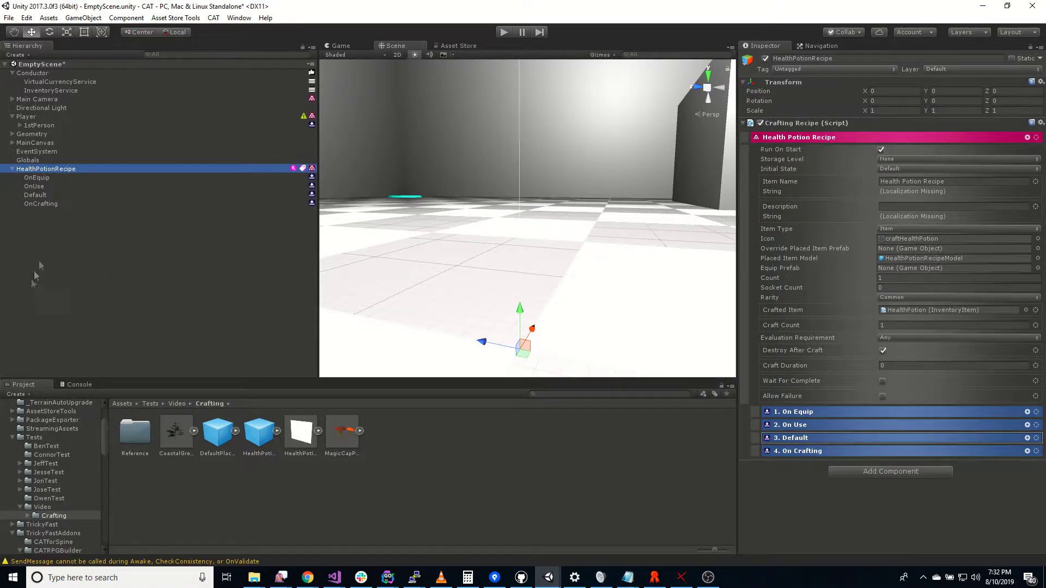
Create a CAT inventory item at the scene's root level and name it MagicCap.
left_click(27, 239)
right_click(27, 238)
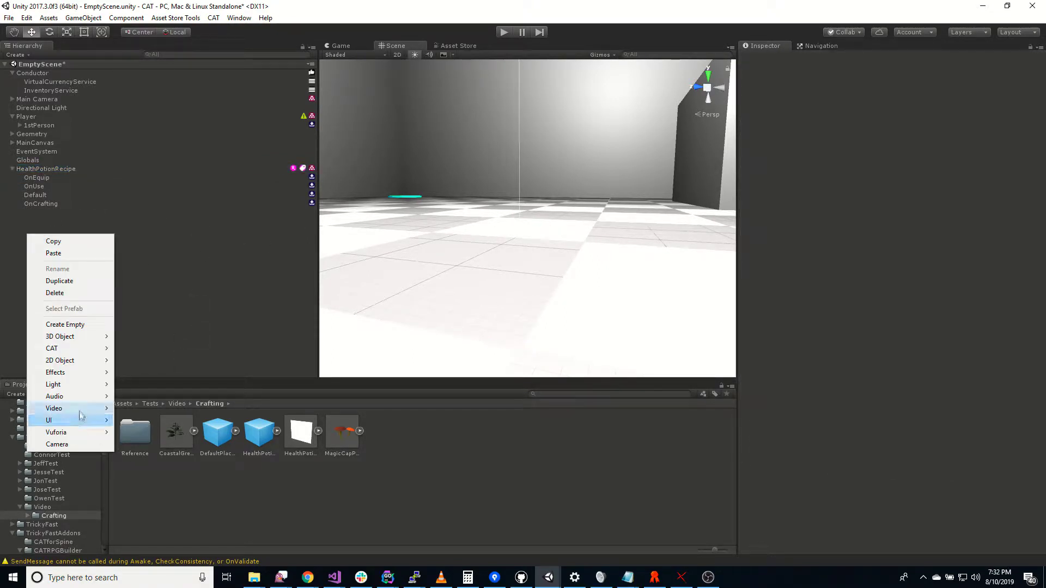
mouse_move(76, 350)
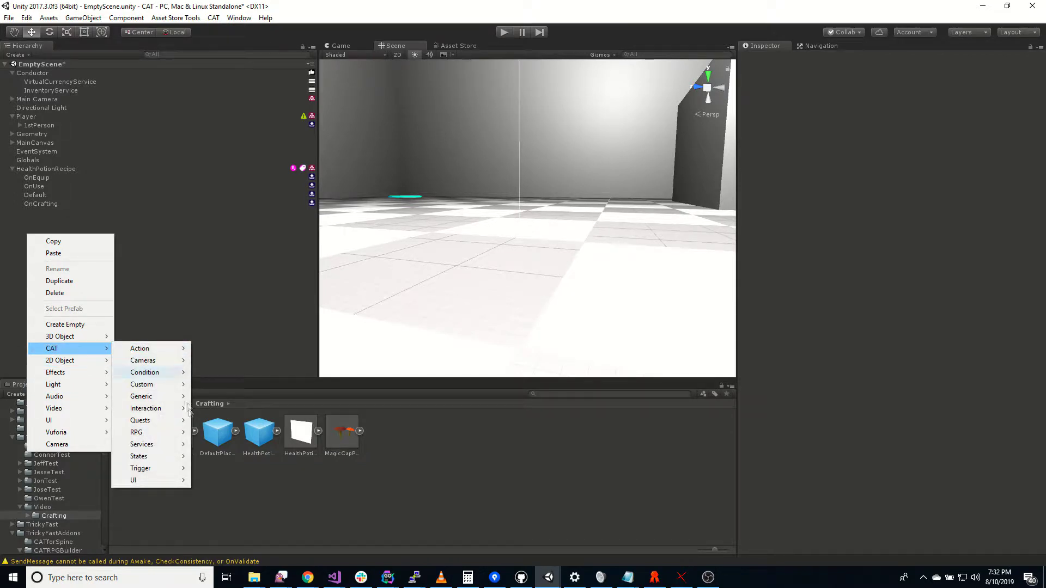
mouse_move(173, 434)
mouse_move(241, 444)
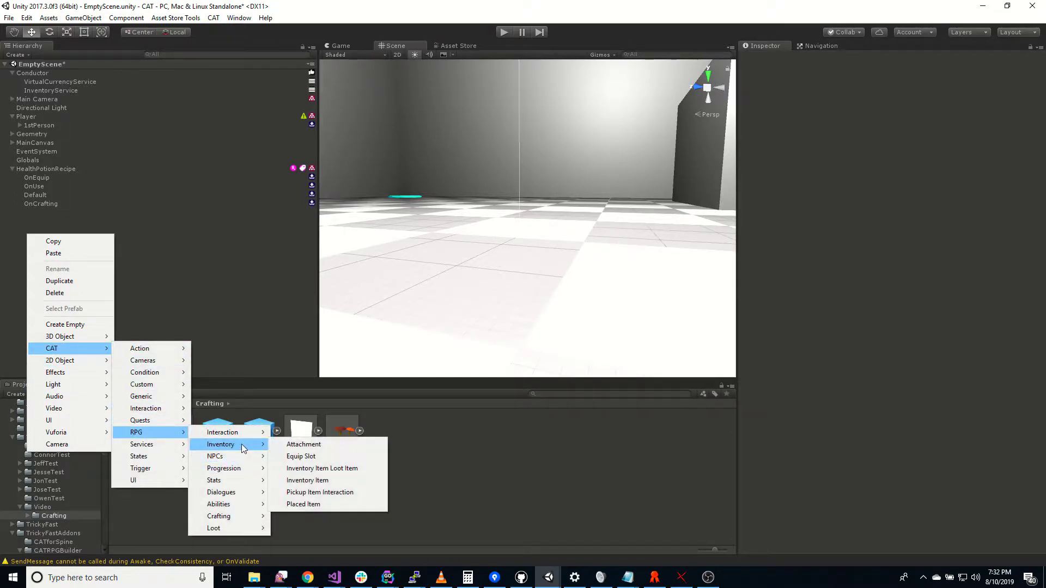
left_click(327, 480)
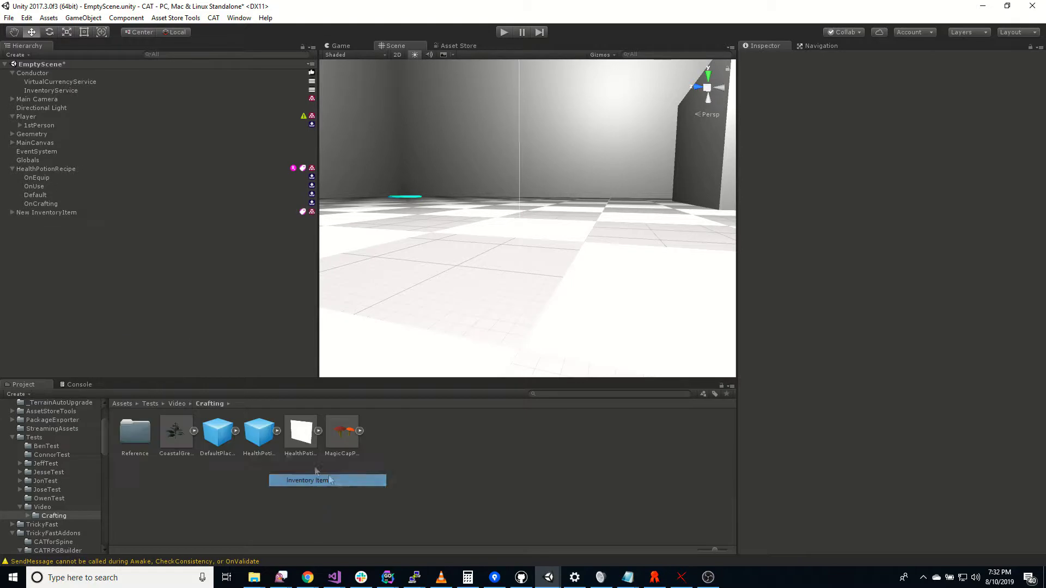
left_click(54, 213)
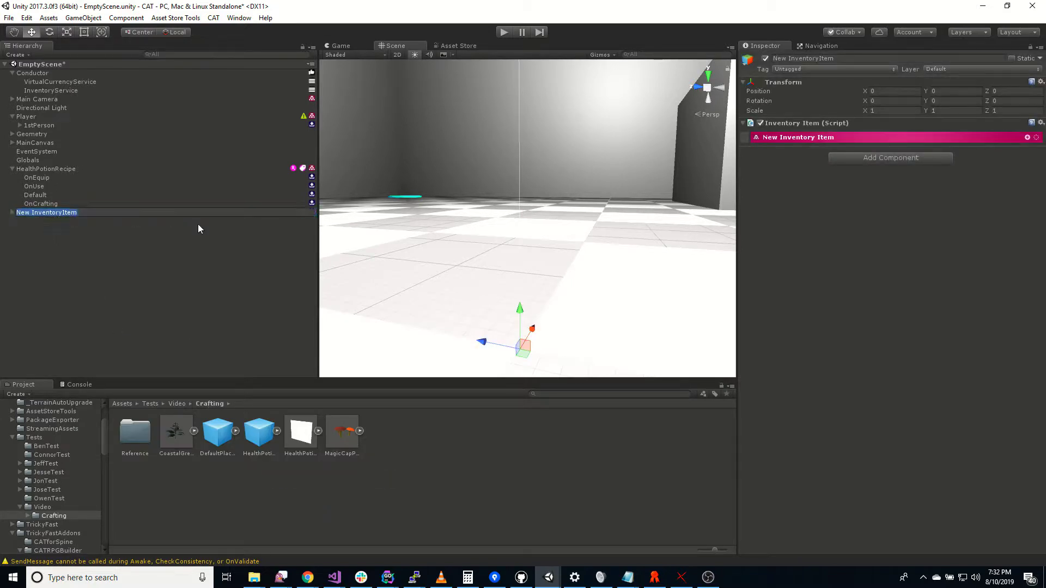
type("MagicCap")
key("Return")
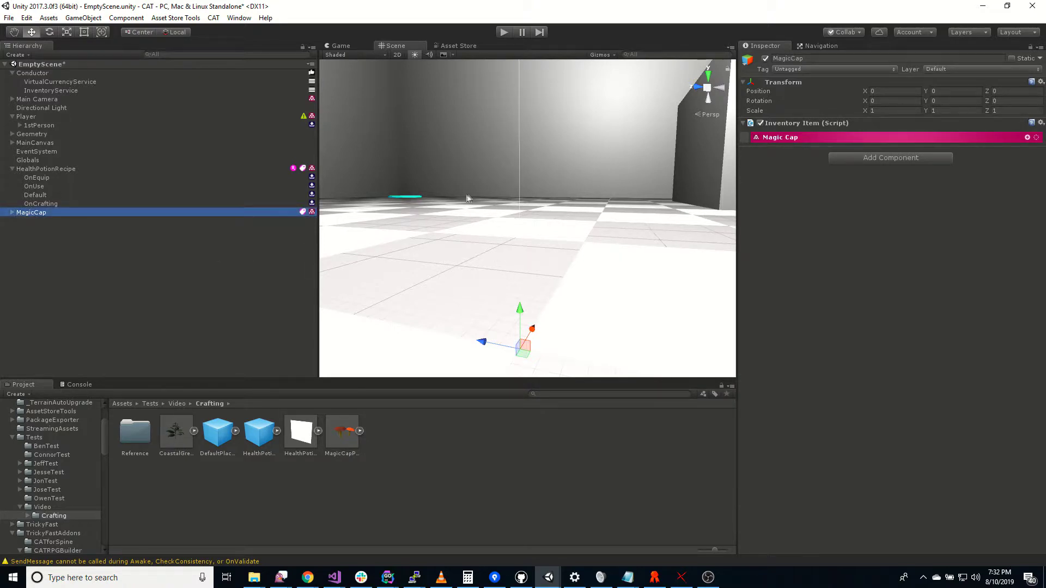
Set MagicCap's initial state to Default, its item name to "Magic Cap" and its item type to Stackable.
left_click(797, 137)
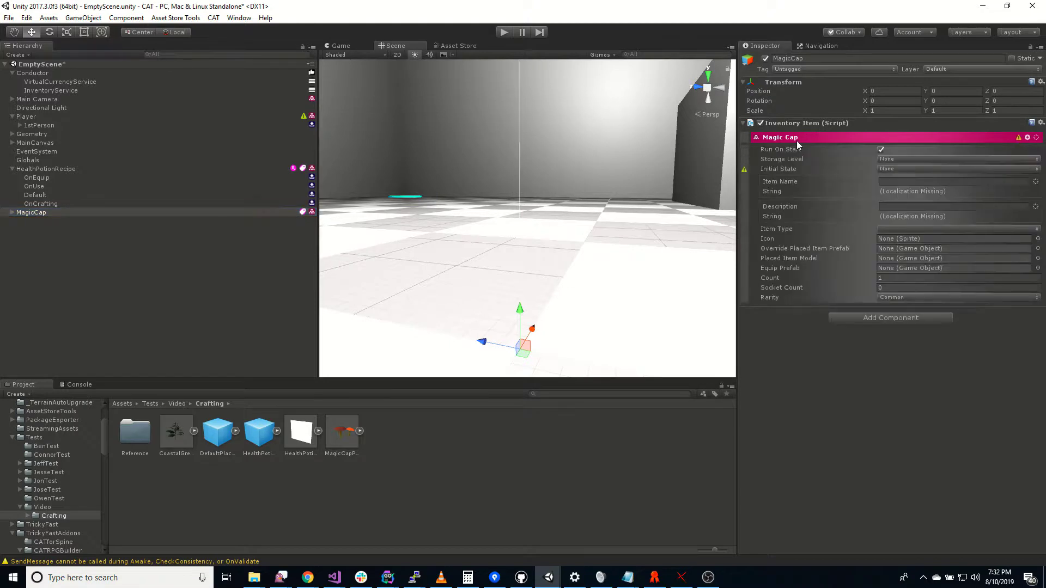
left_click(899, 168)
left_click(906, 217)
left_click(909, 180)
type("Mat")
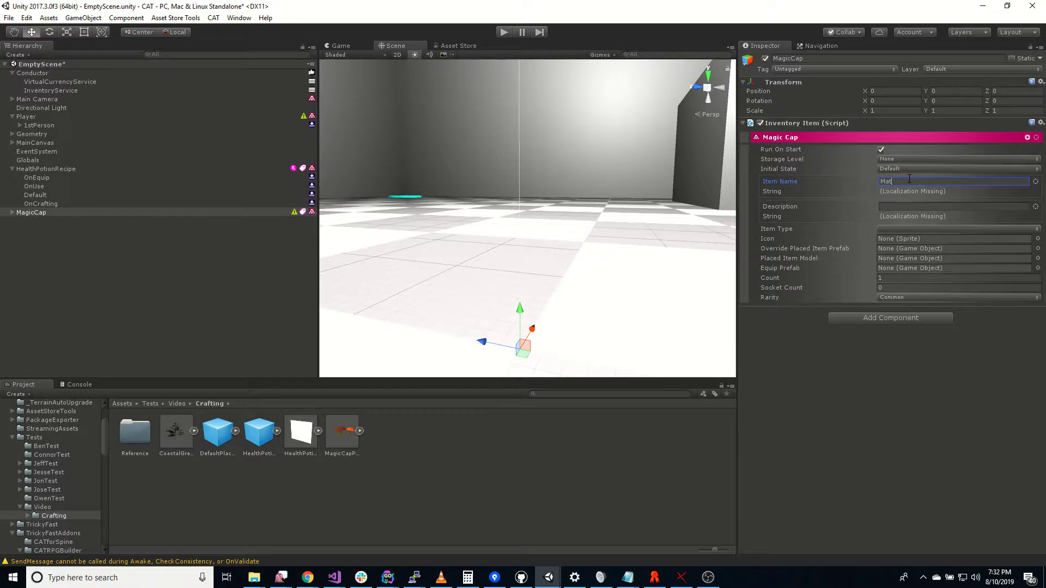
type("ic Cap")
left_click(902, 229)
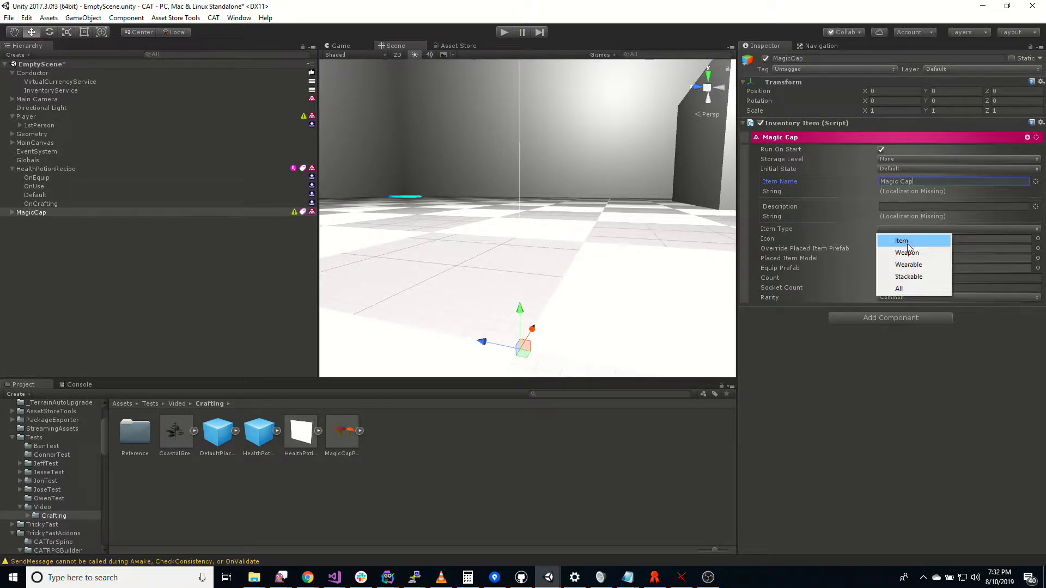
left_click(924, 277)
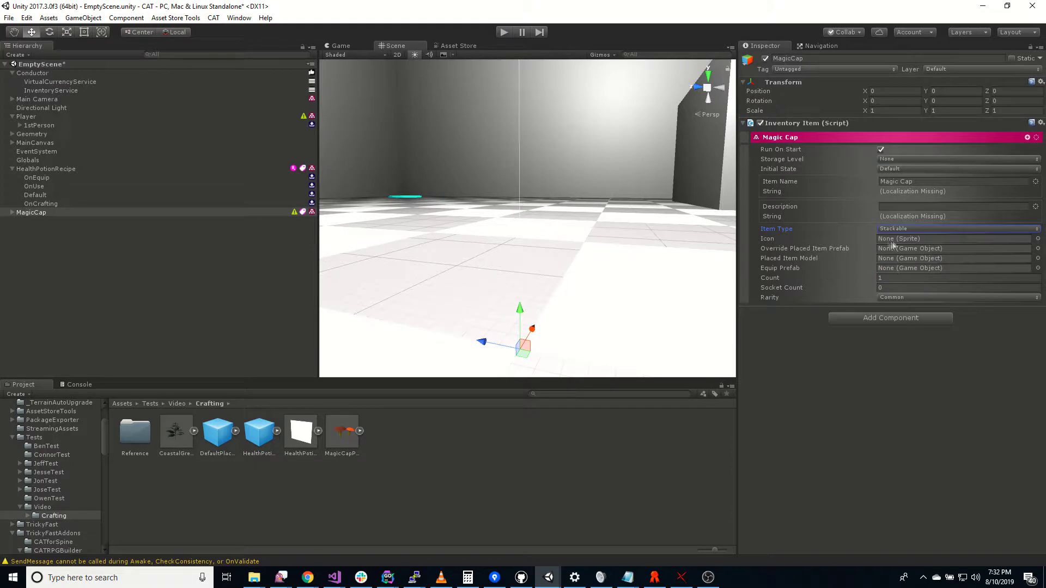
Assign the magicCap sprite as MagicCap's icon and the MagicCapPickup prefab as its placed item model.
left_click(1037, 239)
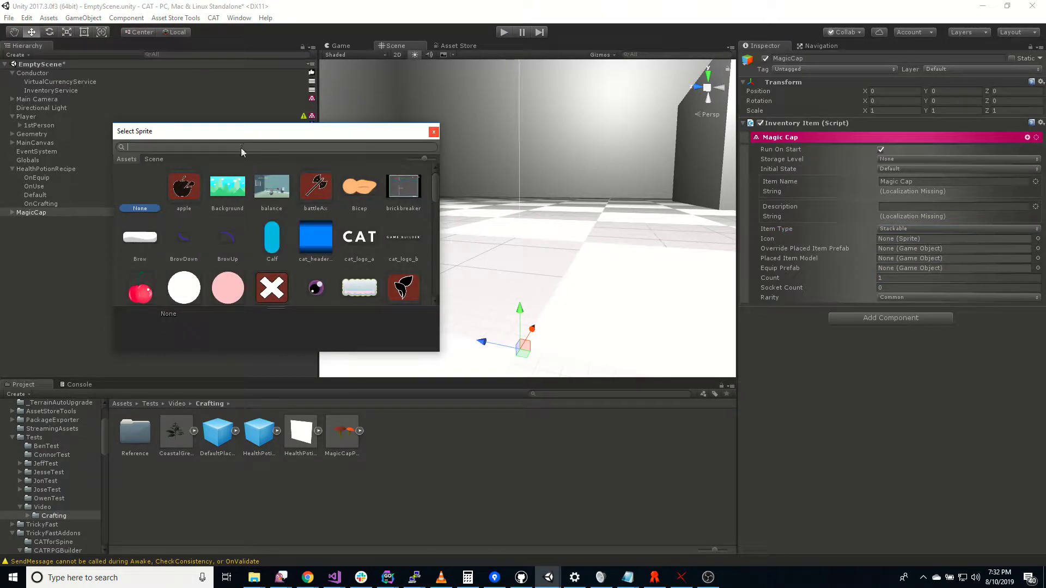
type("mag")
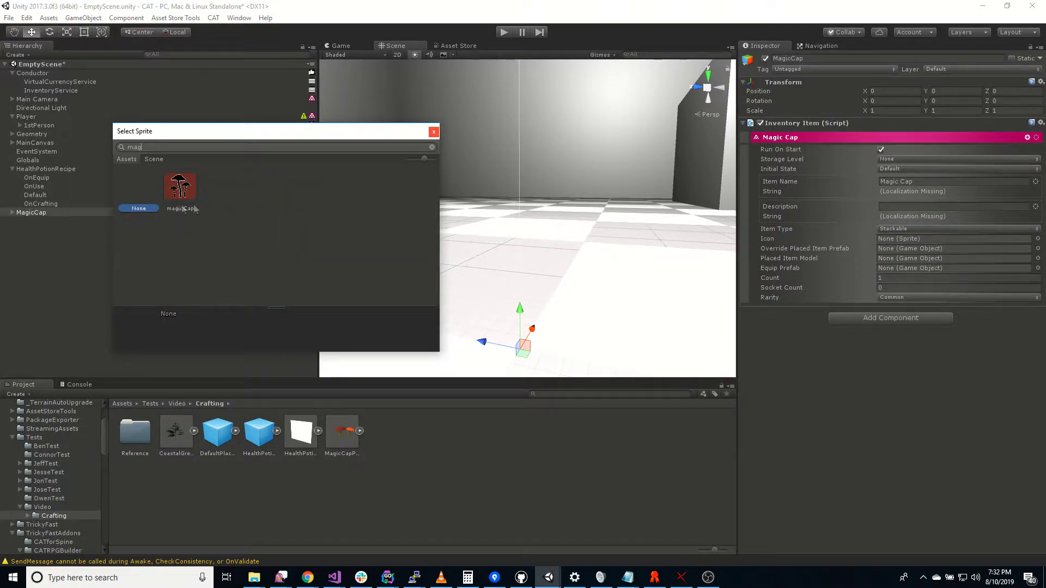
left_click(188, 204)
left_click(433, 132)
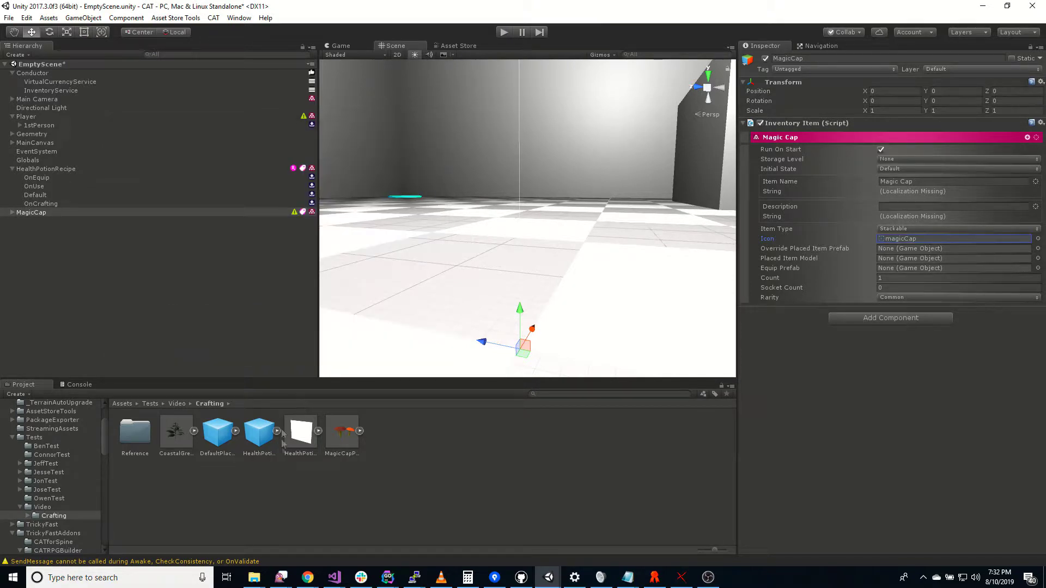
left_click_drag(344, 447, 896, 261)
Duplicate the MagicCap item and rename the copy CoastalGreen.
left_click(12, 213)
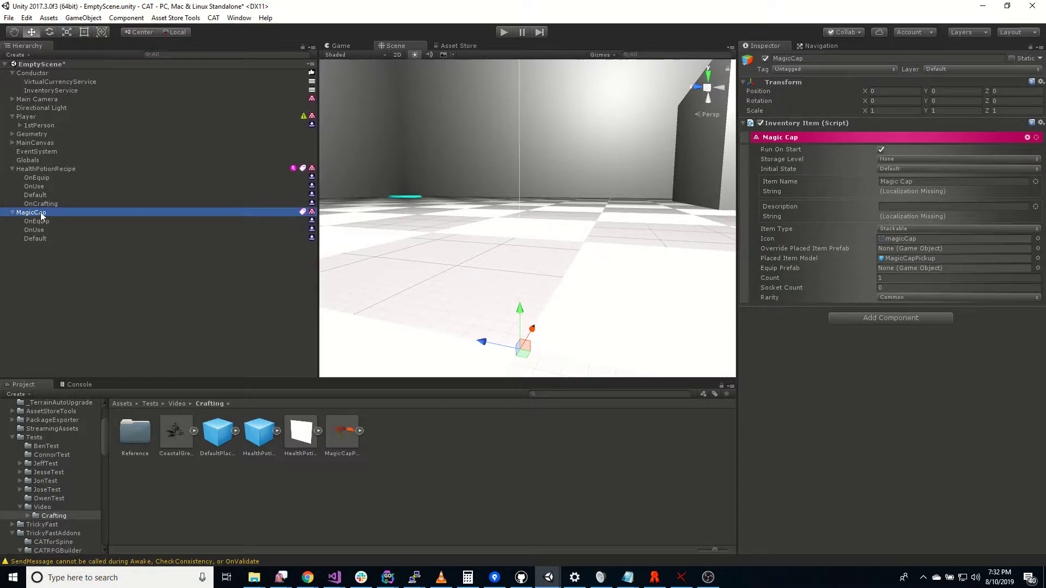
key("ctrl+d")
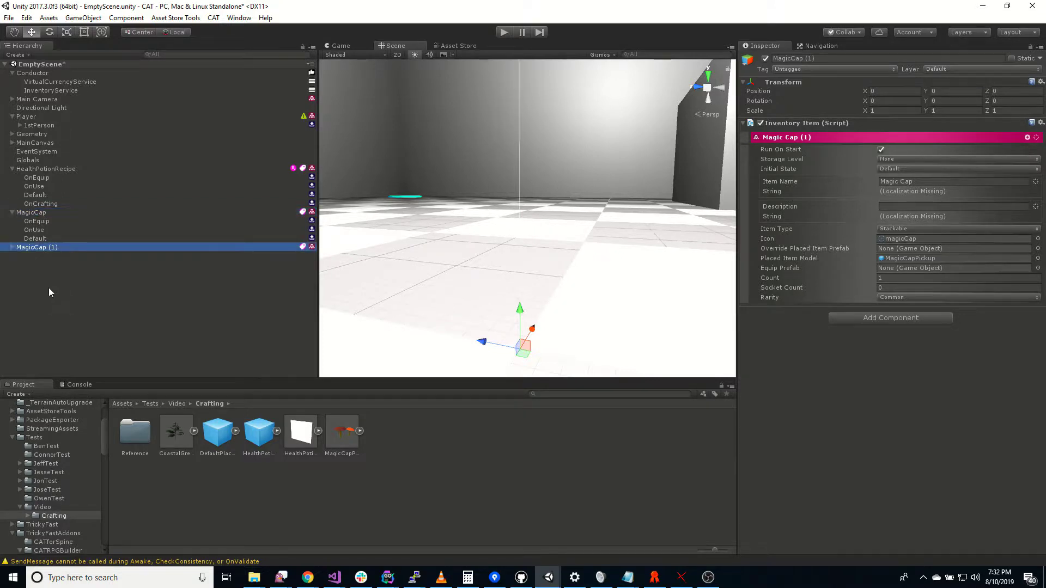
left_click(41, 248)
type("CoastalGreen")
key("Return")
key("Right")
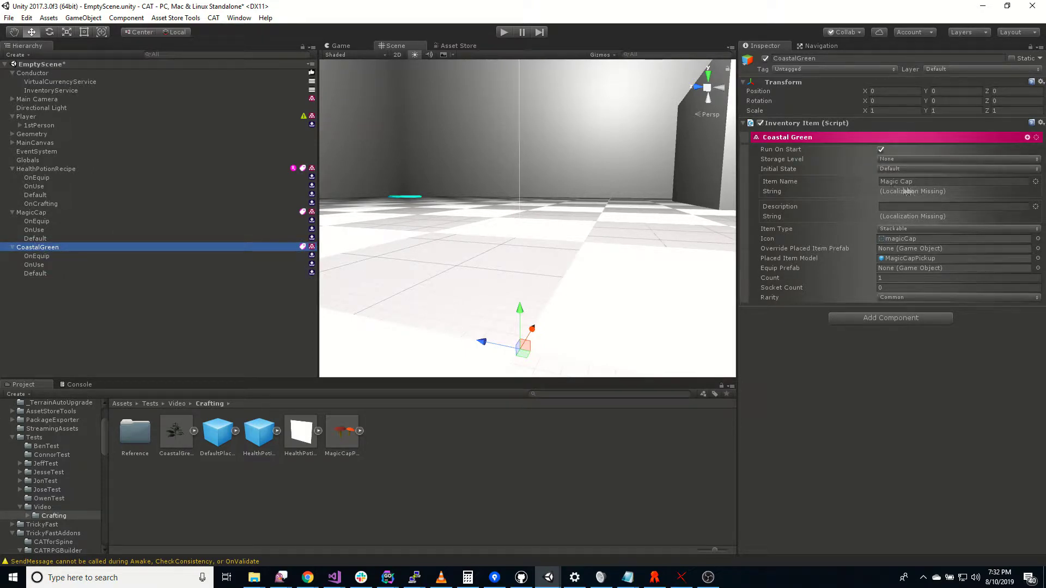
Set the item name of CoastalGreen to "Coastal Green".
left_click(868, 182)
type("Coastal G")
key("Return")
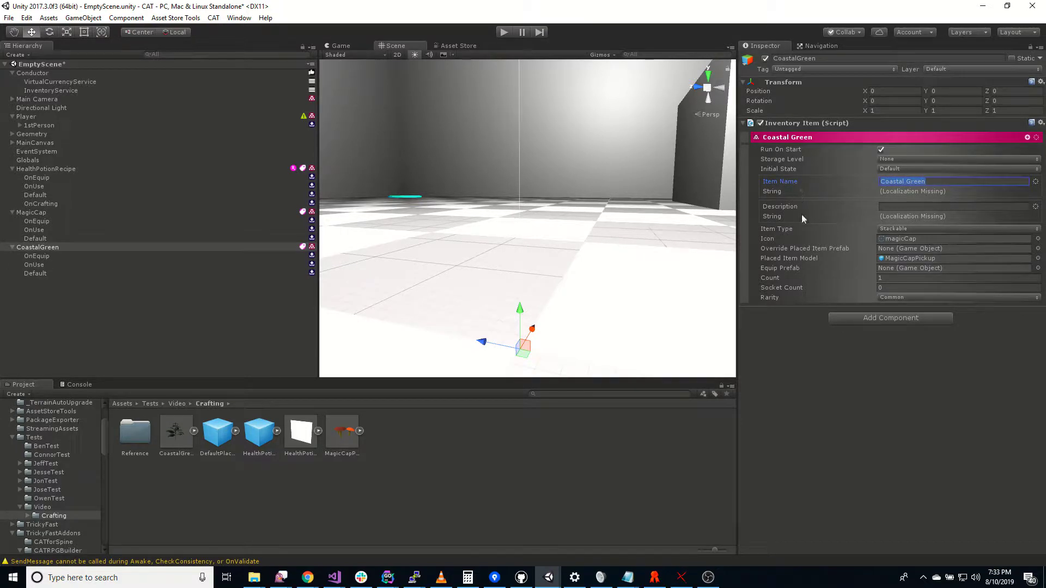
Assign the coastalGreen sprite as CoastalGreen's icon and the CoastalGreenPickup prefab as its placed item model.
left_click(1037, 239)
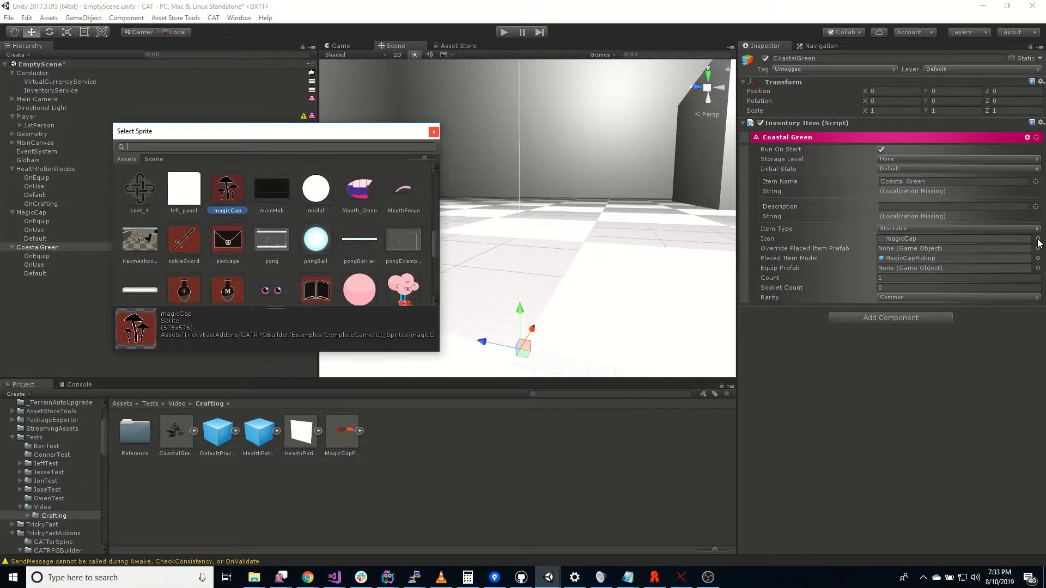
type("coa")
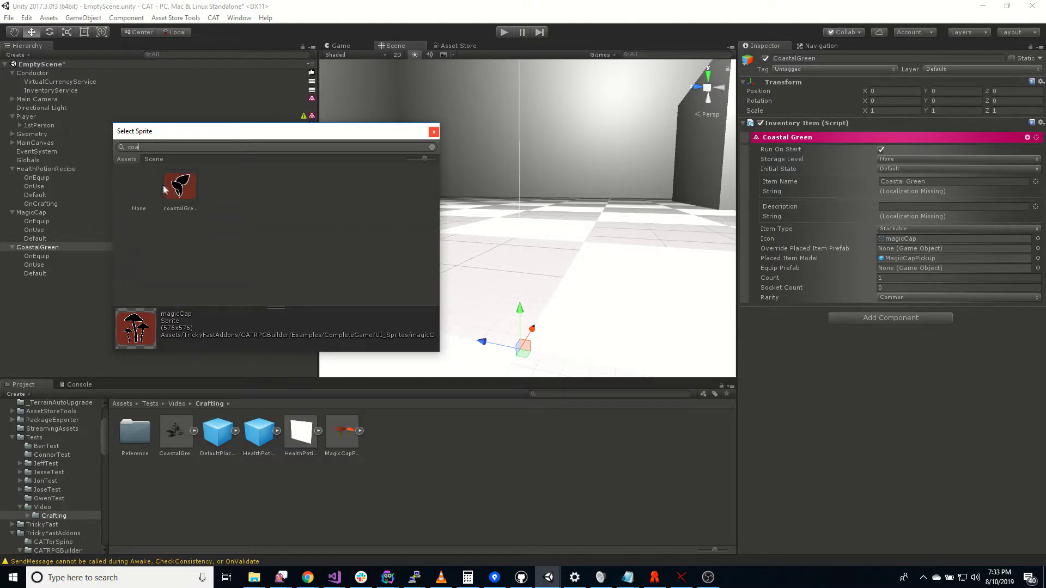
left_click(179, 188)
left_click(433, 133)
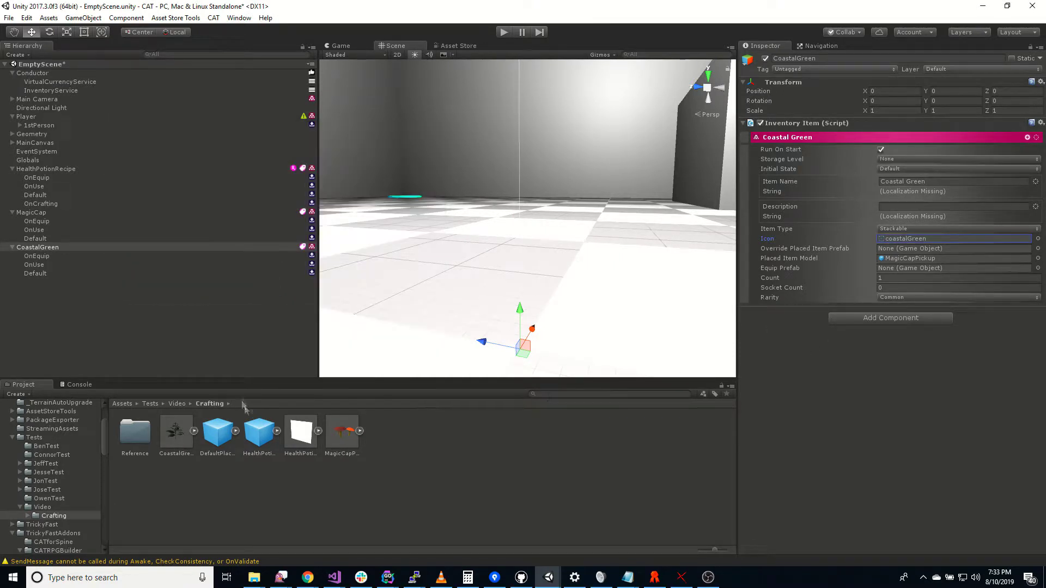
left_click_drag(180, 441, 921, 258)
Save CoastalGreen and MagicCap as prefabs in the Crafting folder and add an instance of each as a child of HealthPotionRecipe.
left_click_drag(27, 248, 446, 435)
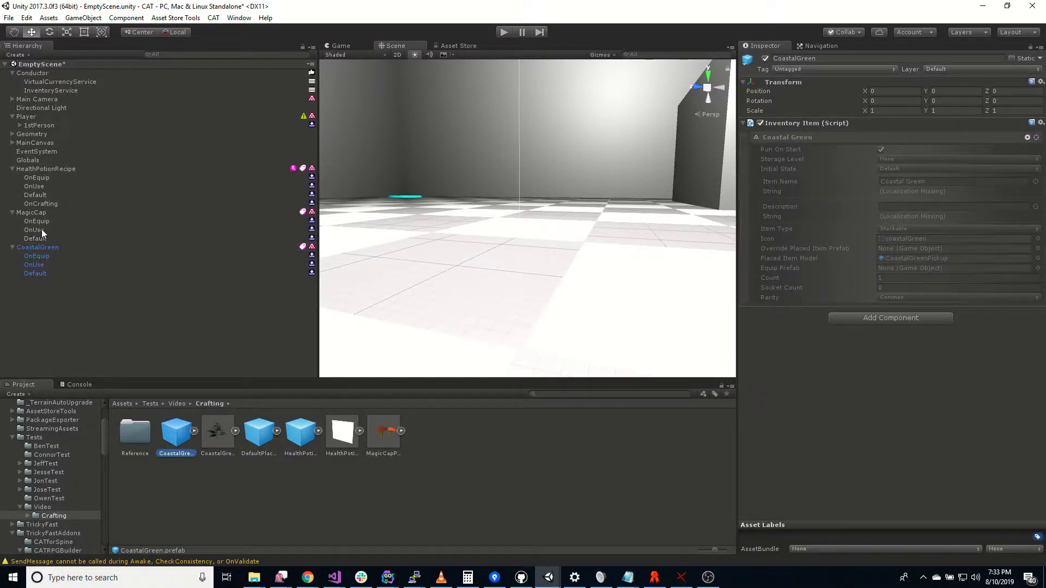
left_click_drag(38, 210, 466, 449)
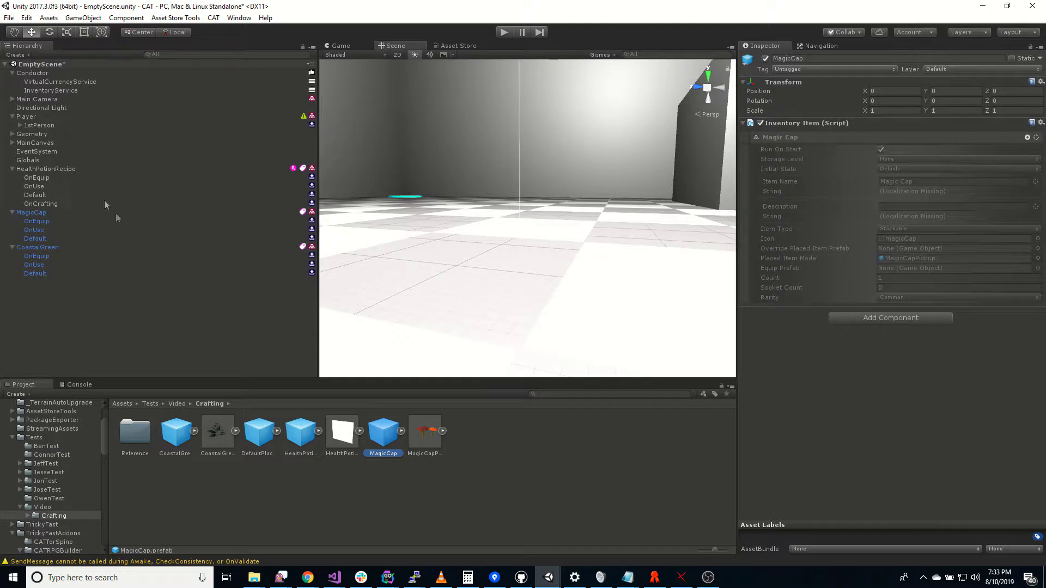
left_click_drag(177, 436, 68, 168)
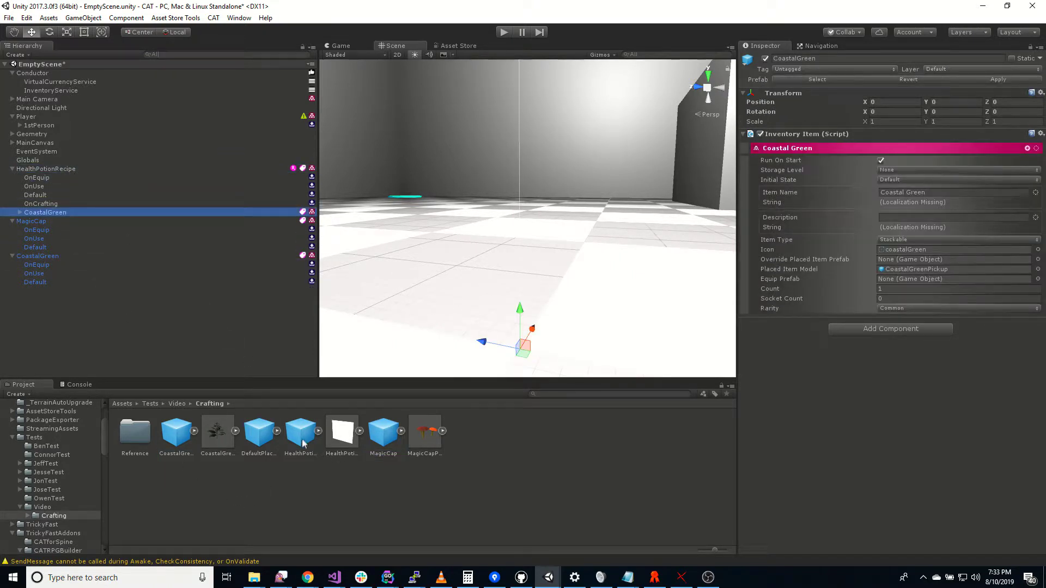
mouse_move(375, 439)
left_mouse_down()
mouse_move(377, 451)
mouse_move(69, 171)
left_mouse_up()
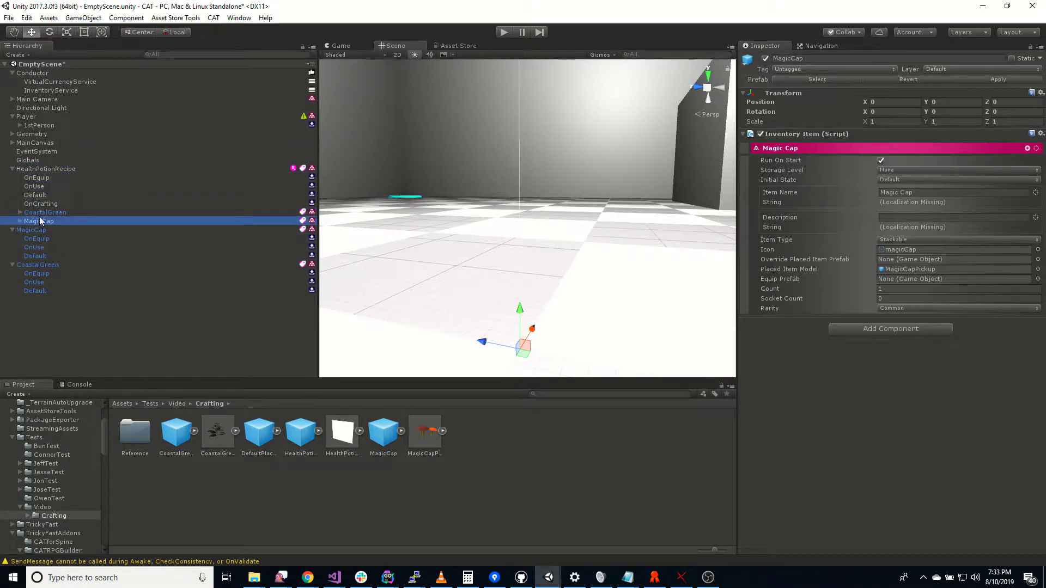
Check the counts of the CoastalGreen and MagicCap ingredients under HealthPotionRecipe, and return to the recipe's settings.
left_click(56, 213)
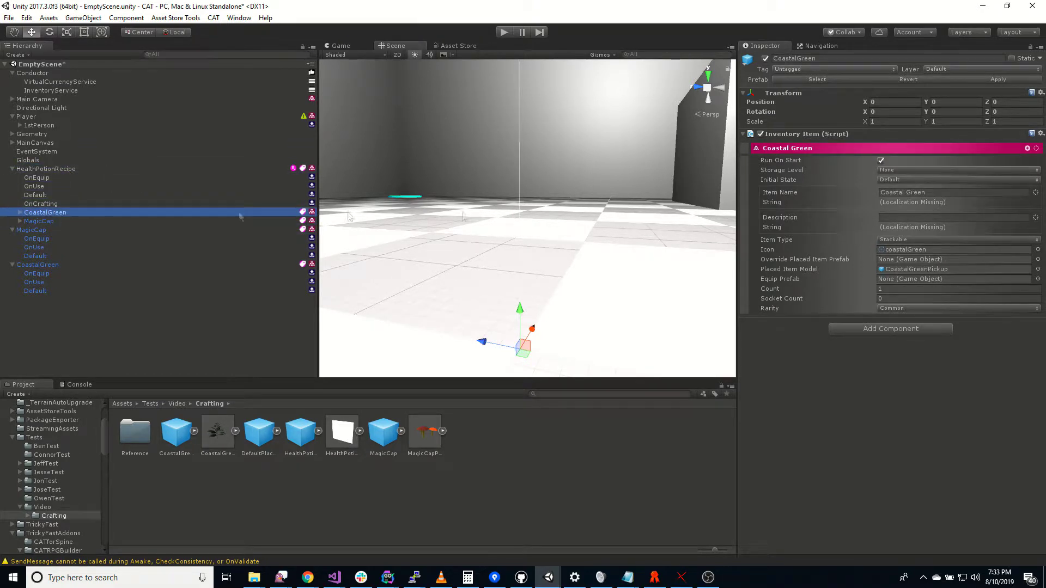
left_click(884, 289)
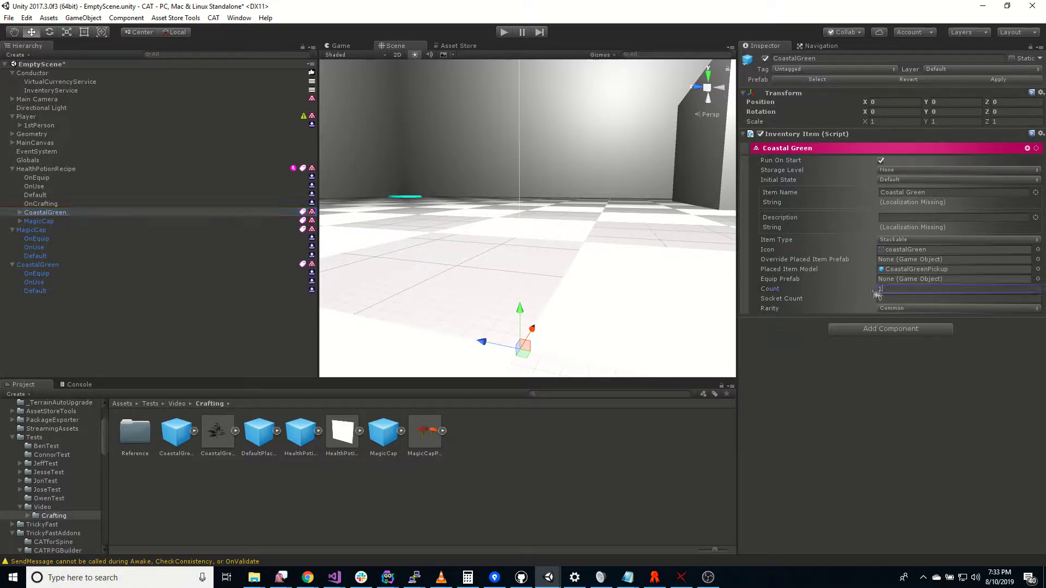
left_click(38, 221)
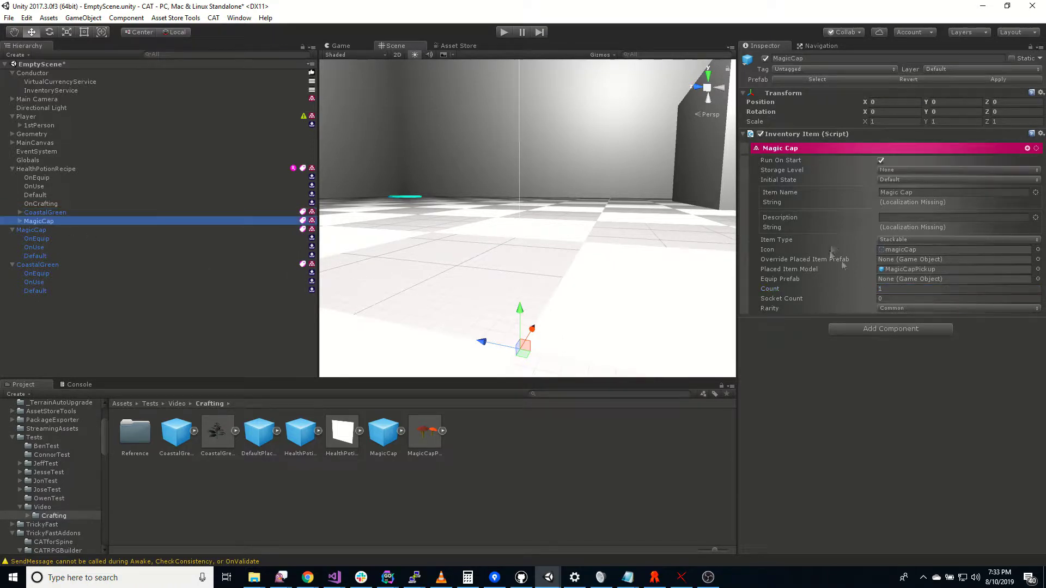
left_click(905, 291)
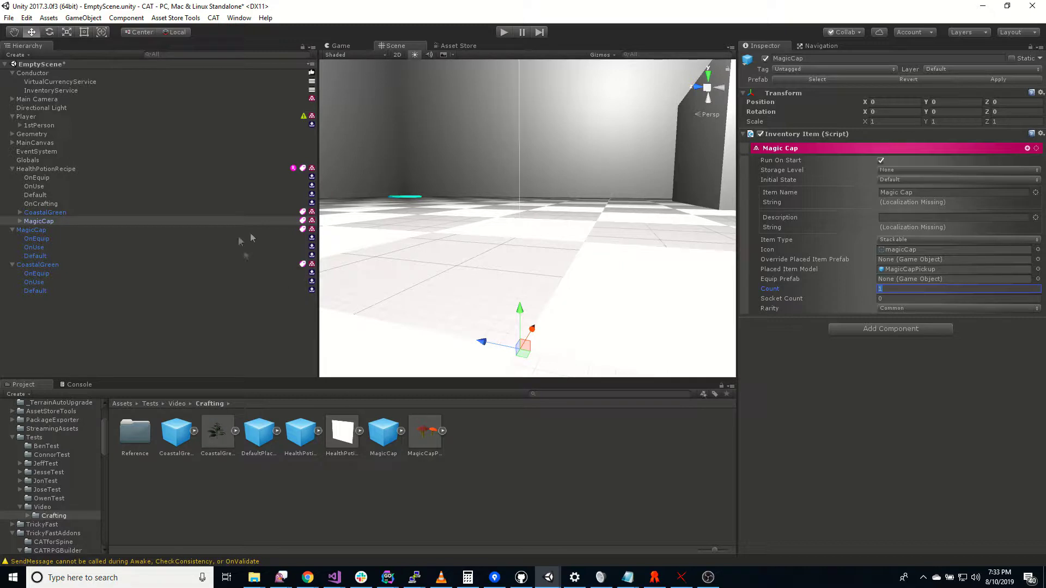
left_click(55, 169)
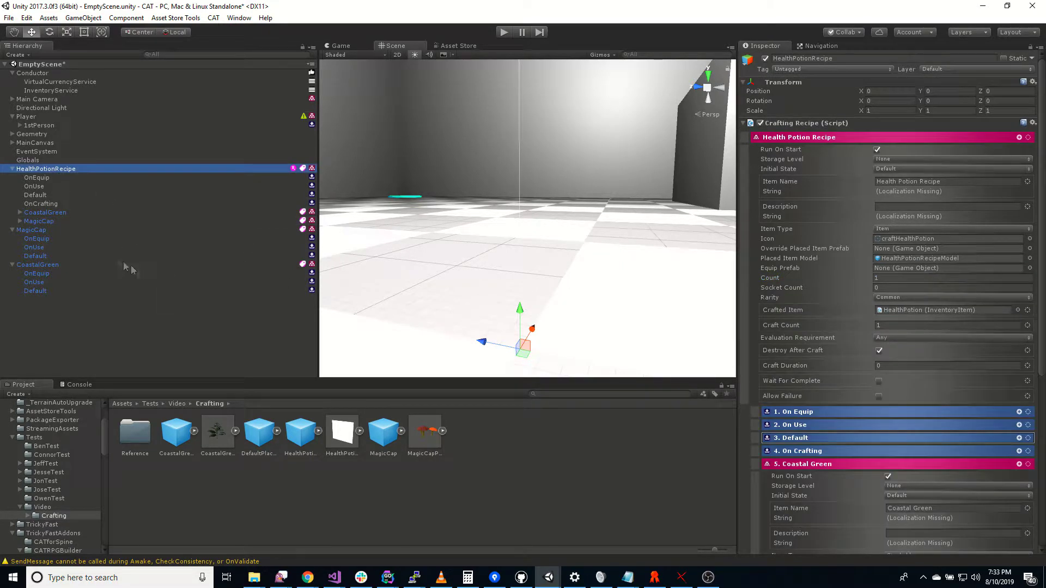
Add a Can Craft condition to HealthPotionRecipe's OnUse state.
scroll(851, 316, "down", 4)
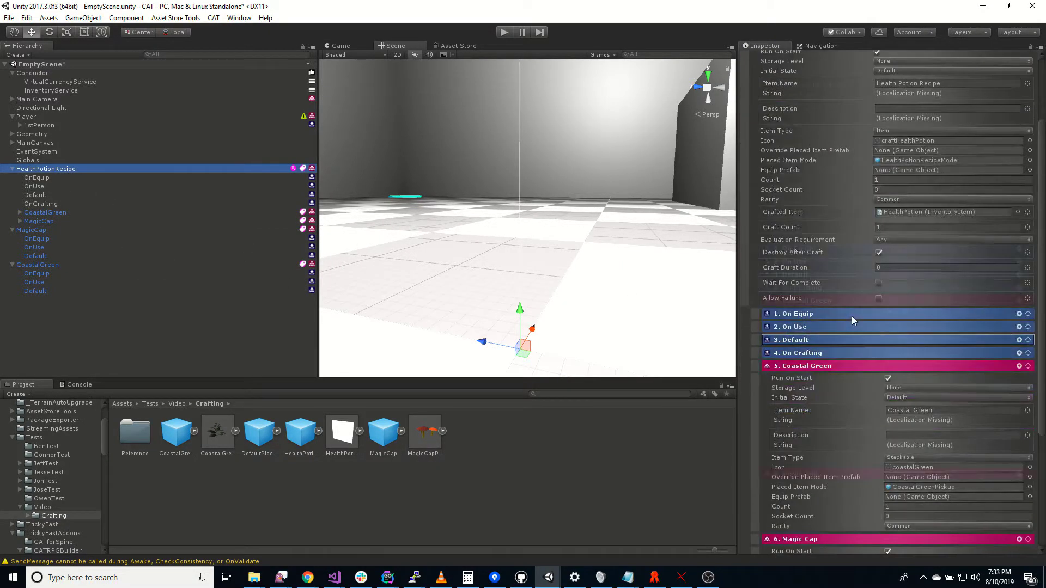
scroll(843, 315, "up", 5)
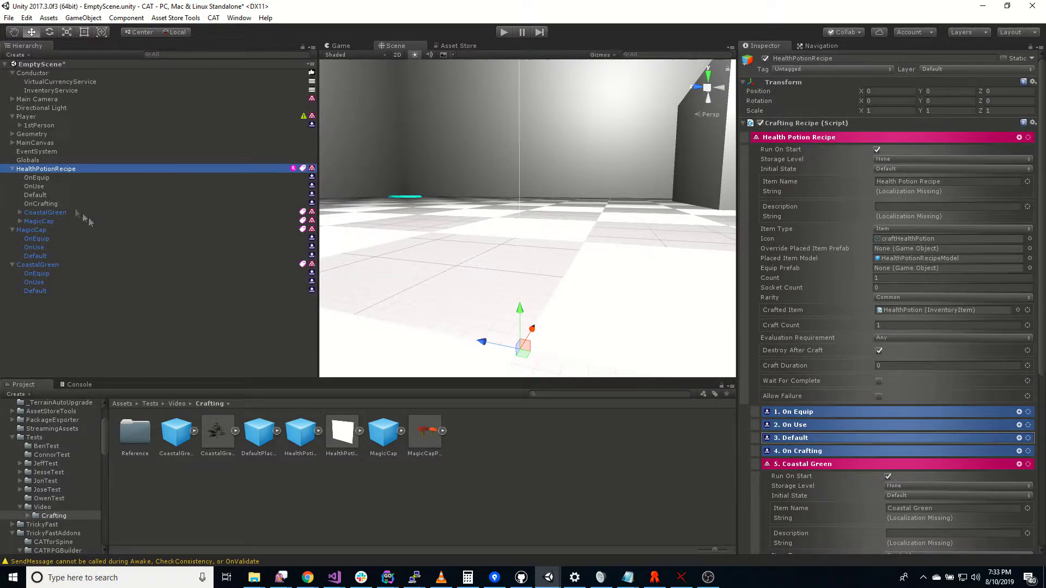
left_click(35, 186)
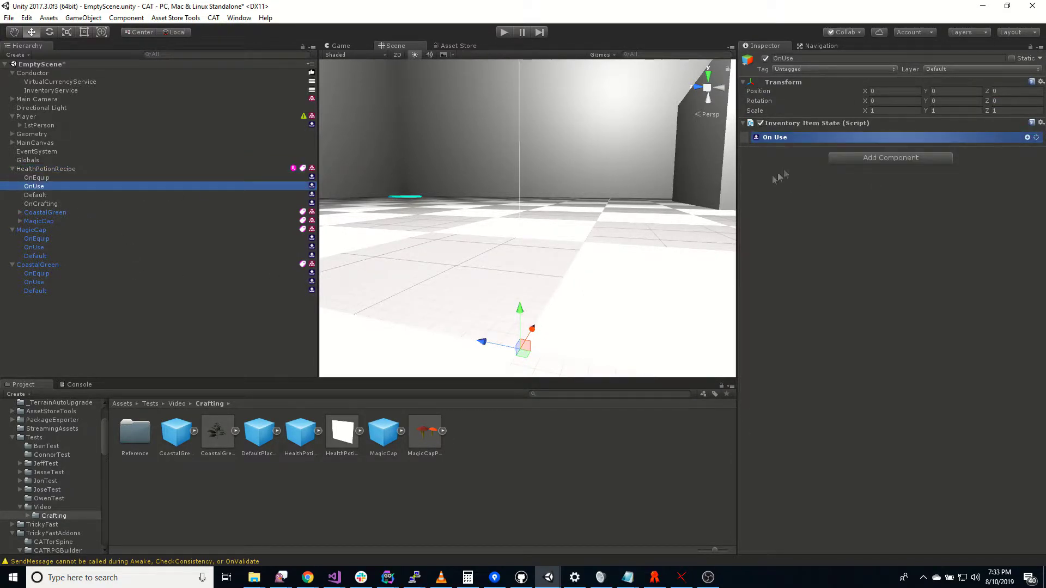
left_click(1027, 138)
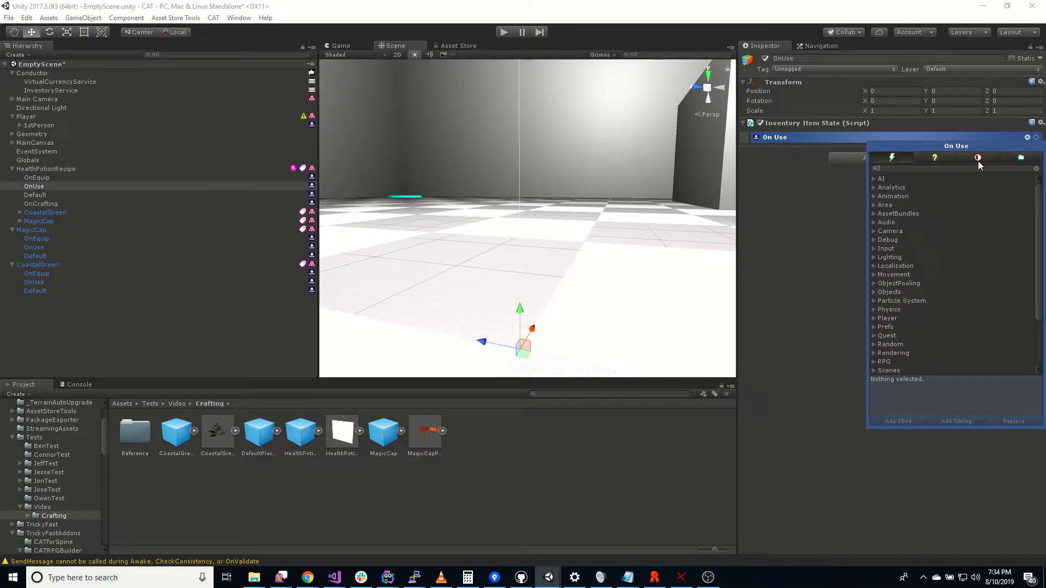
left_click(940, 163)
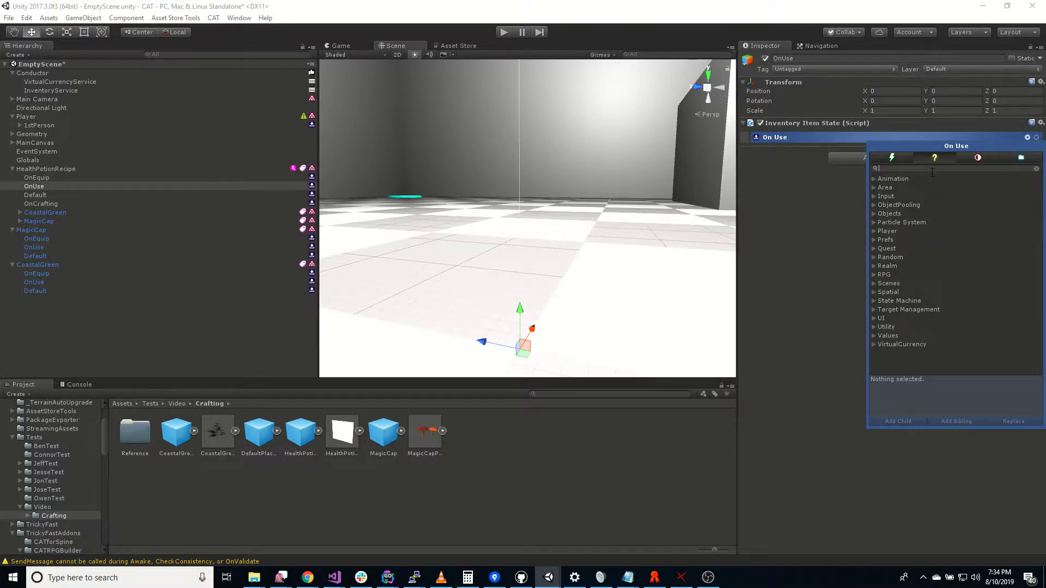
type("cra")
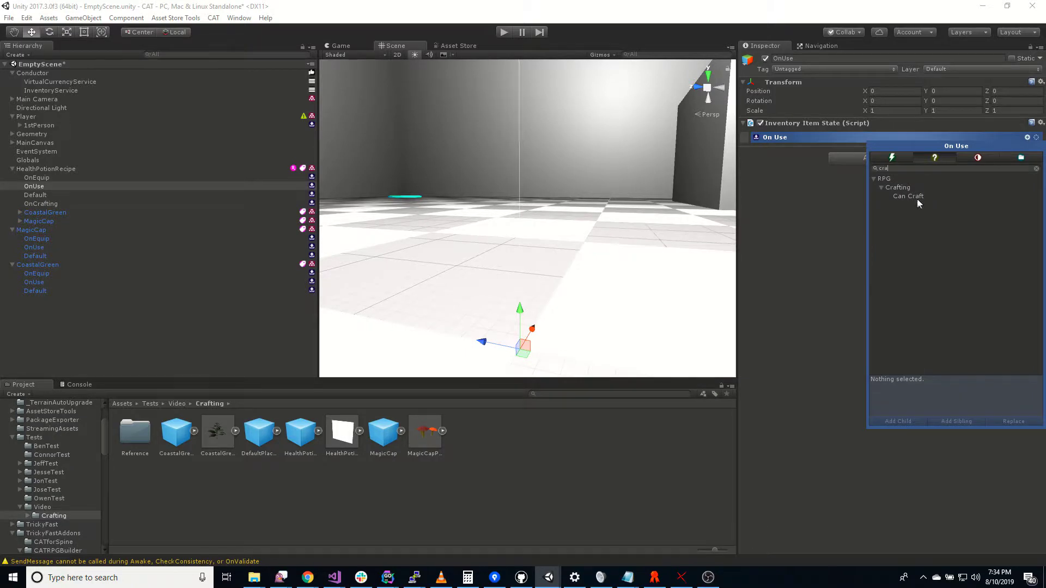
double_click(916, 198)
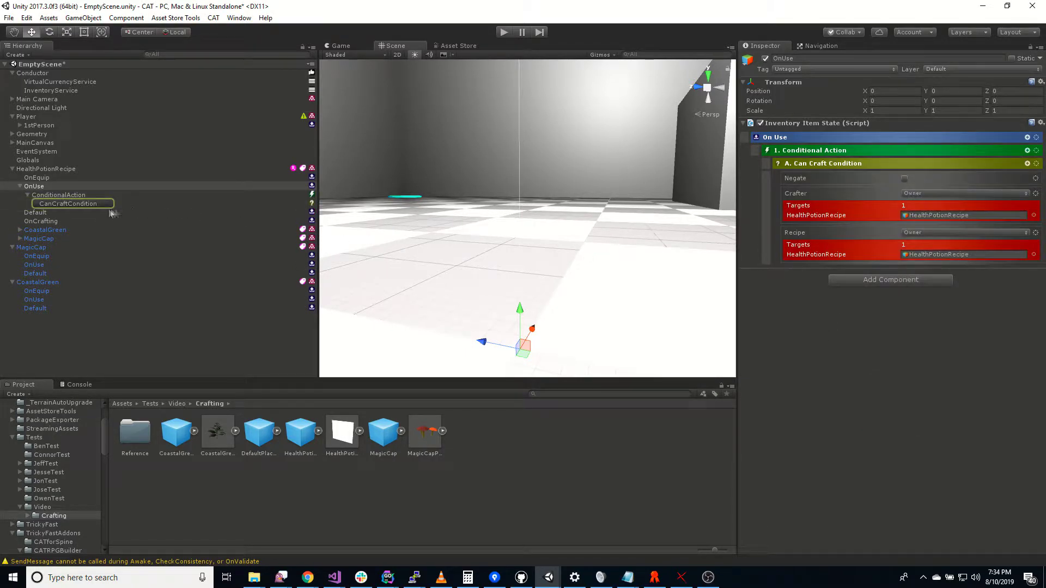
Move CanCraftCondition directly under OnUse and delete the leftover ConditionalAction.
left_click_drag(60, 204, 60, 201)
left_click(60, 203)
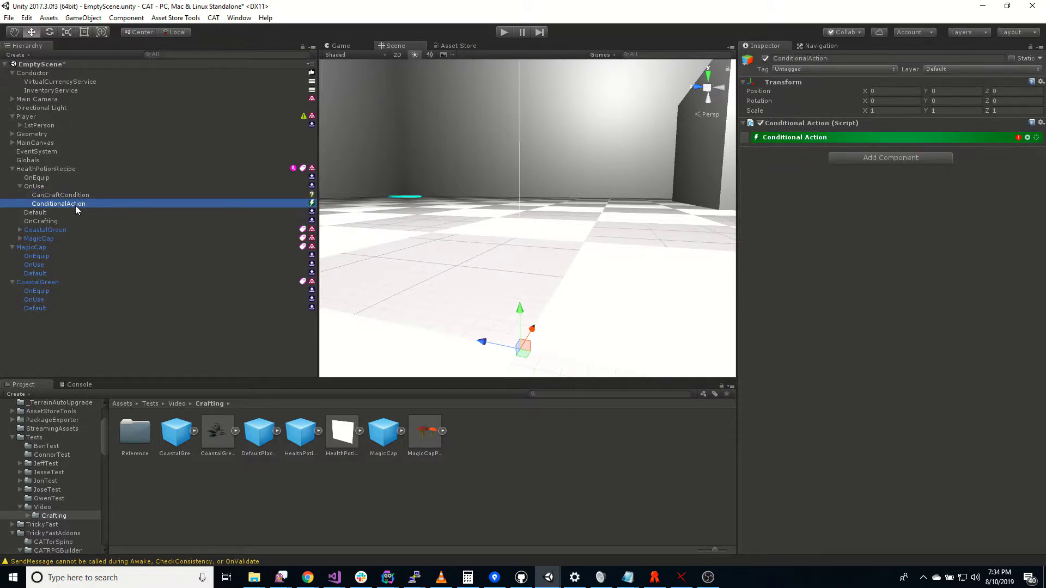
key("Delete")
Set the Crafter of CanCraftCondition to Player.
left_click(70, 195)
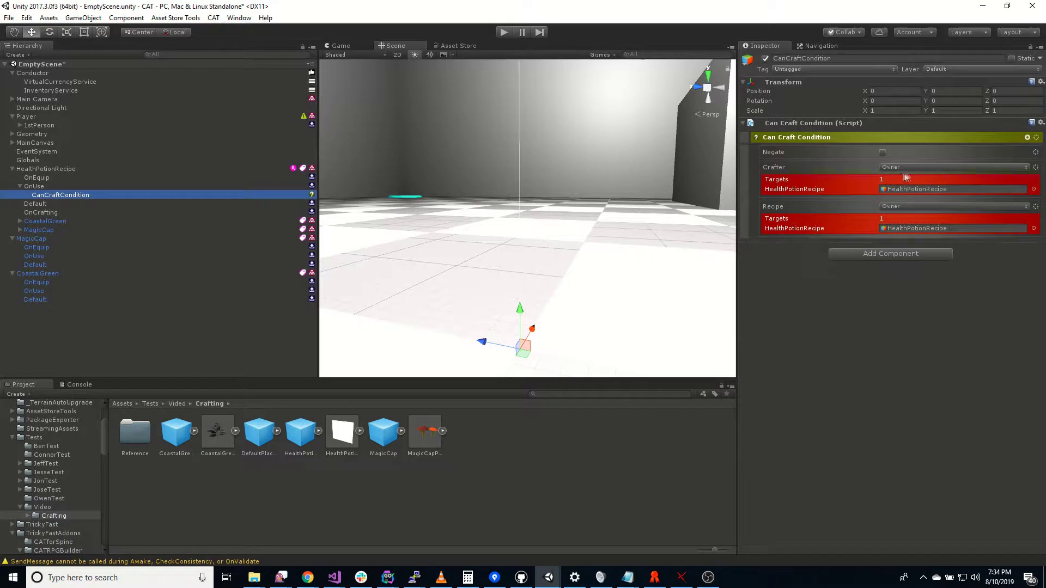
left_click(935, 168)
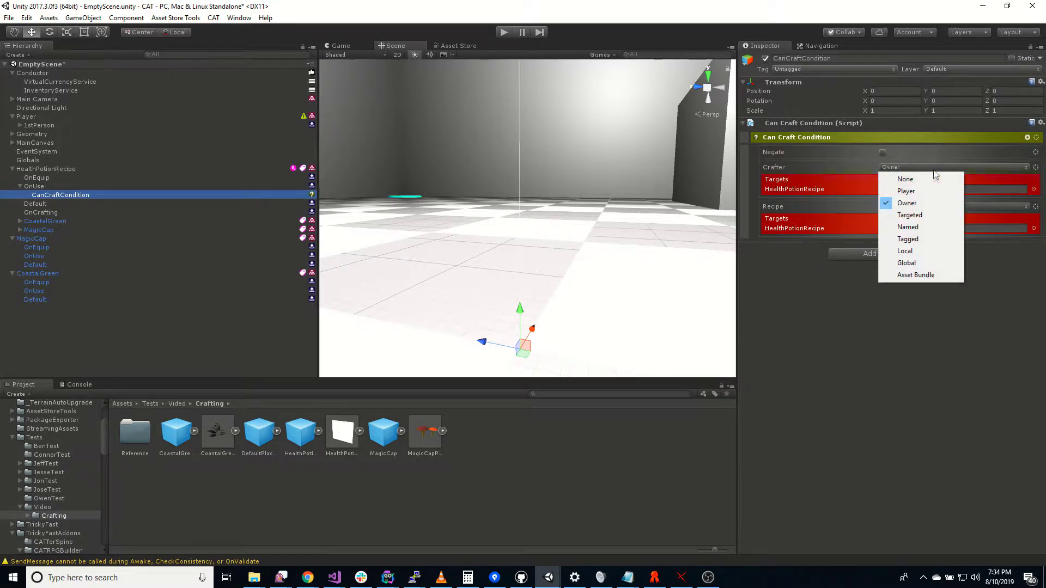
left_click(924, 195)
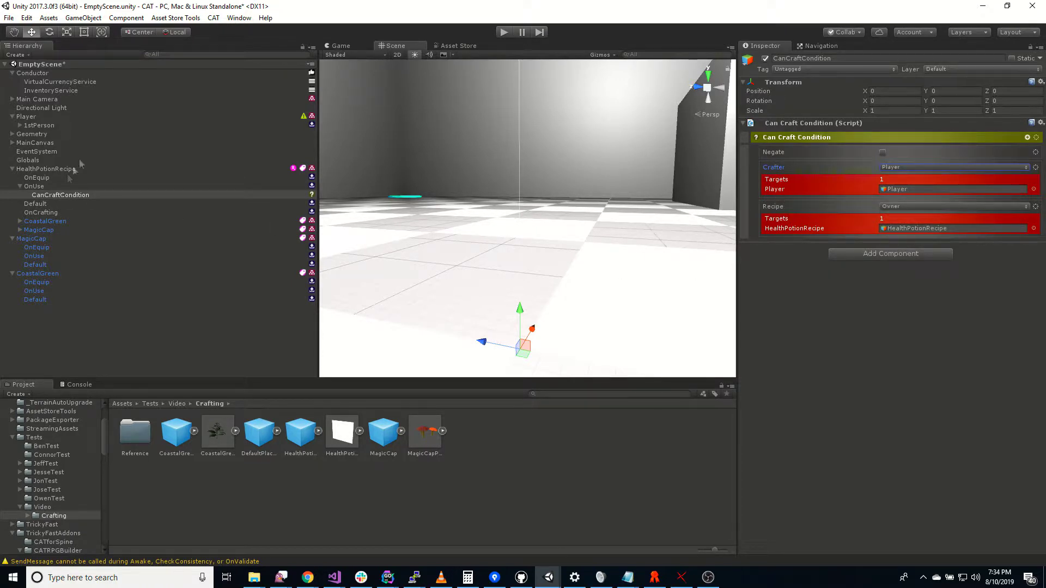
Add a Craft Item action to HealthPotionRecipe's OnUse state and set its Crafter to Player.
left_click(58, 187)
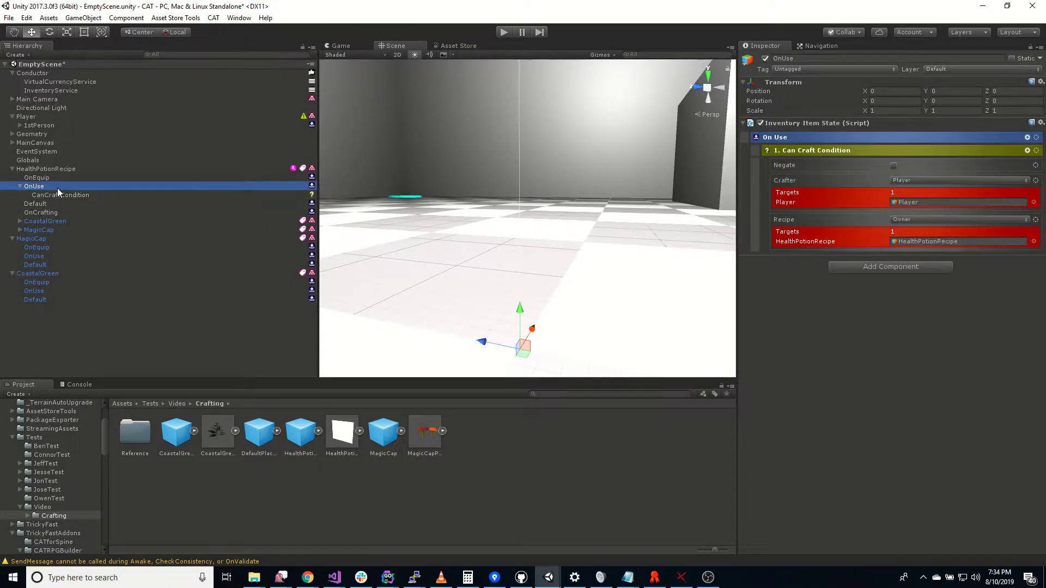
left_click(1027, 138)
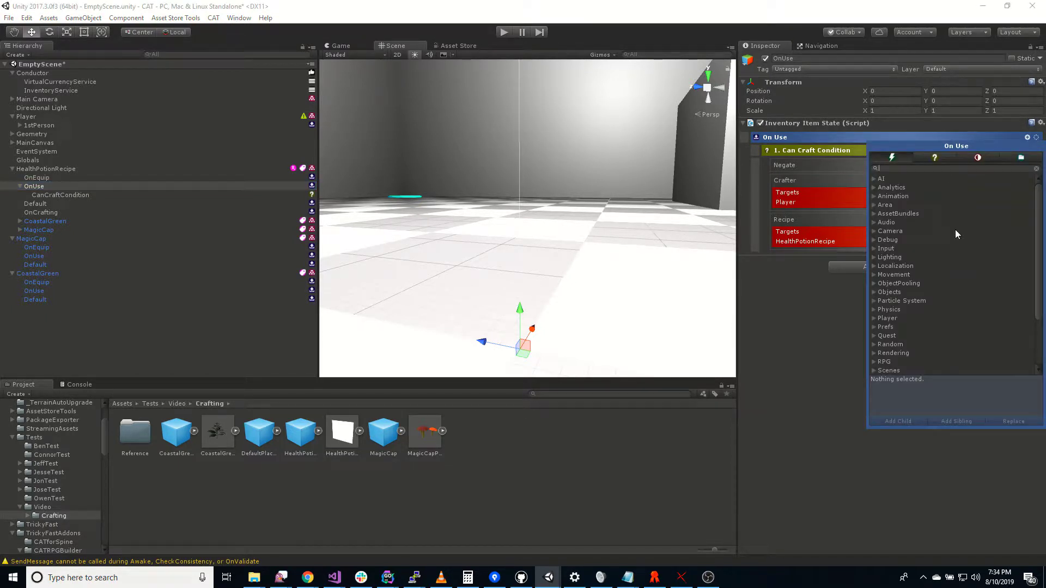
type("cra")
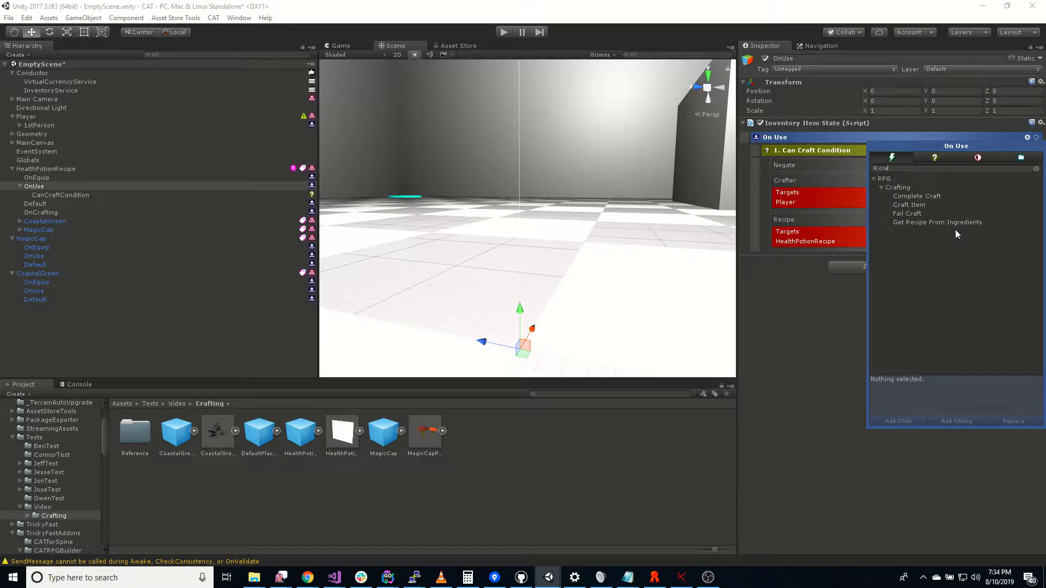
double_click(921, 205)
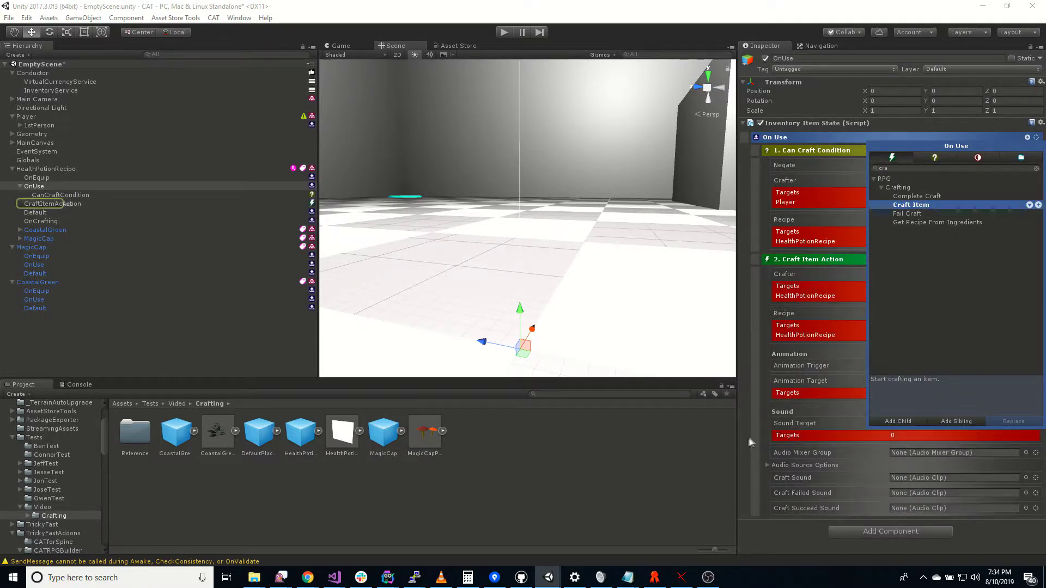
left_click(918, 274)
left_click(926, 299)
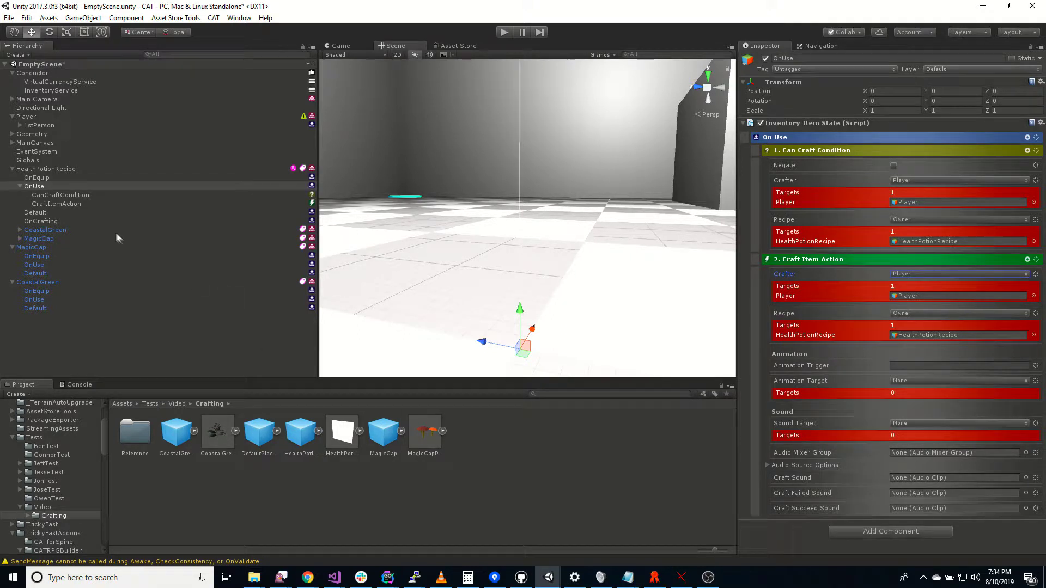
Review HealthPotionRecipe's settings and save it as a prefab in the Crafting folder.
left_click(47, 170)
scroll(829, 273, "down", 6)
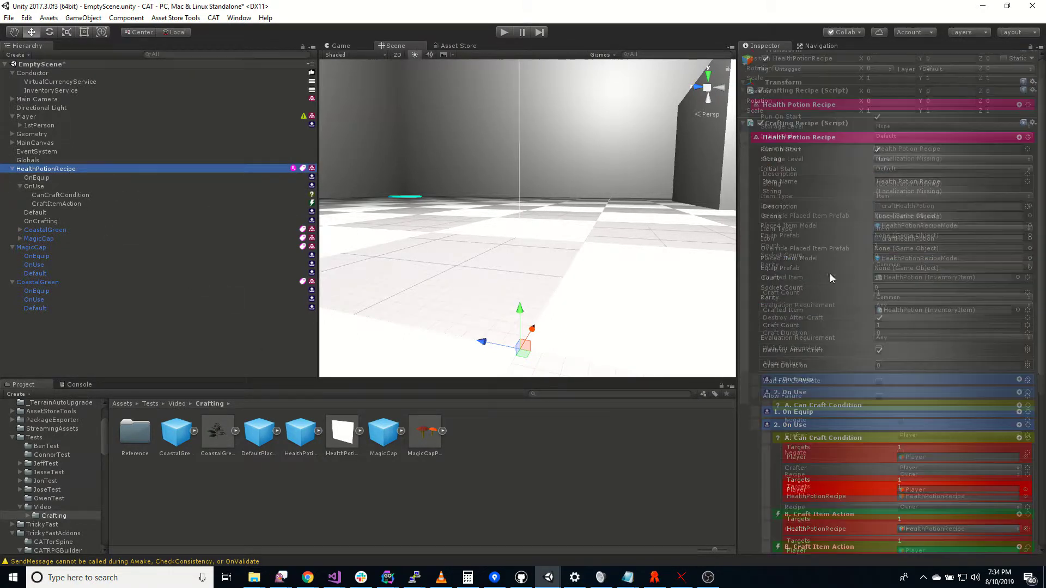
scroll(844, 276, "down", 10)
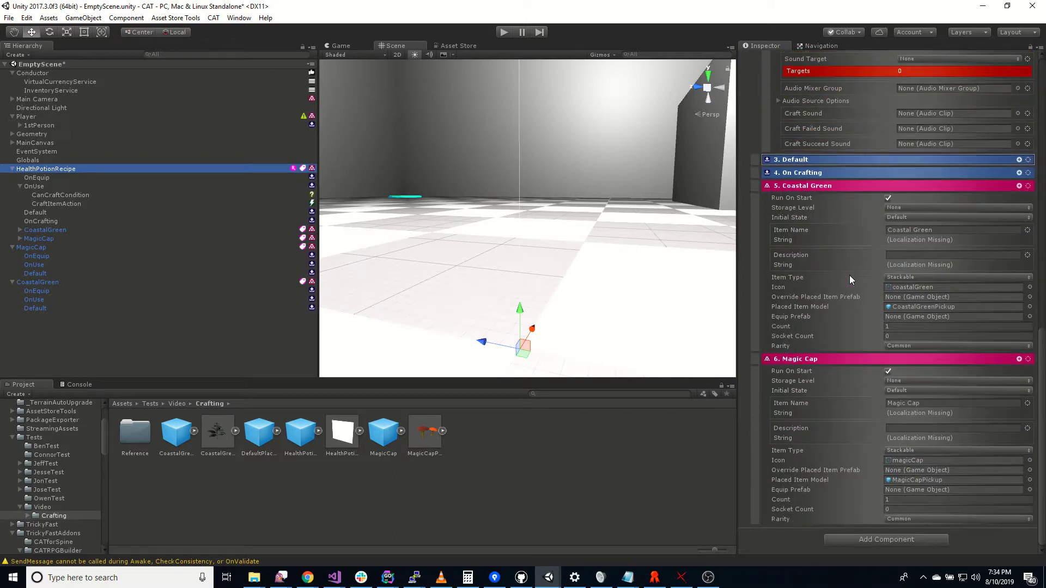
scroll(851, 276, "up", 15)
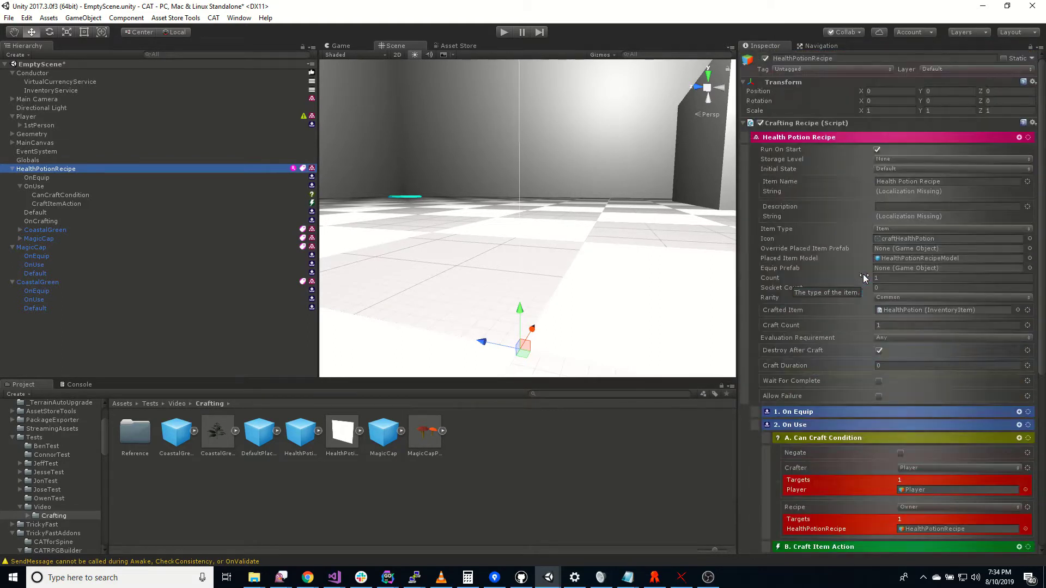
mouse_move(48, 170)
left_mouse_down()
mouse_move(162, 182)
mouse_move(544, 443)
left_mouse_up()
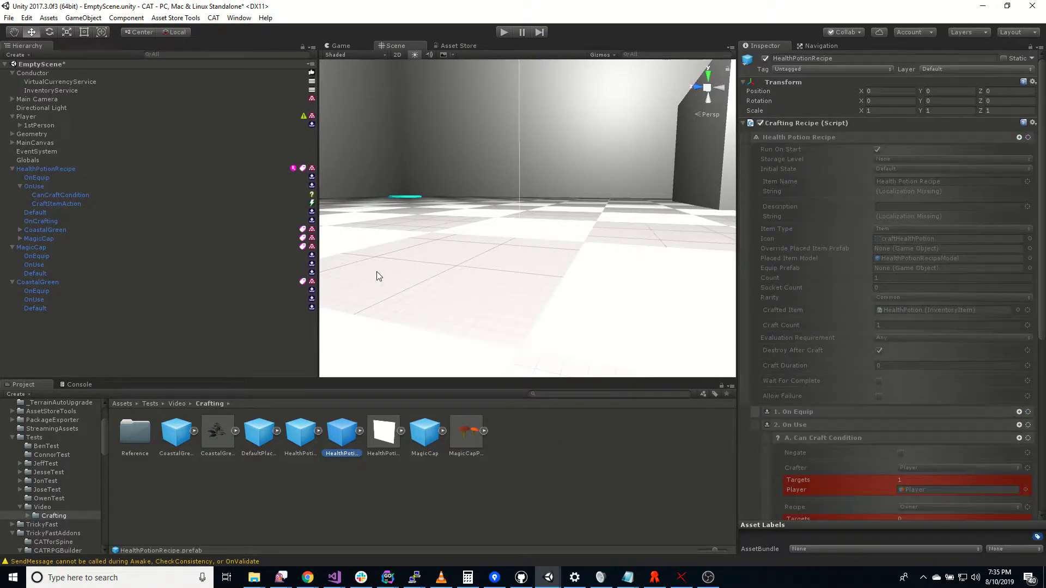
Delete the HealthPotionRecipe, MagicCap and CoastalGreen objects from the scene.
left_click(64, 169)
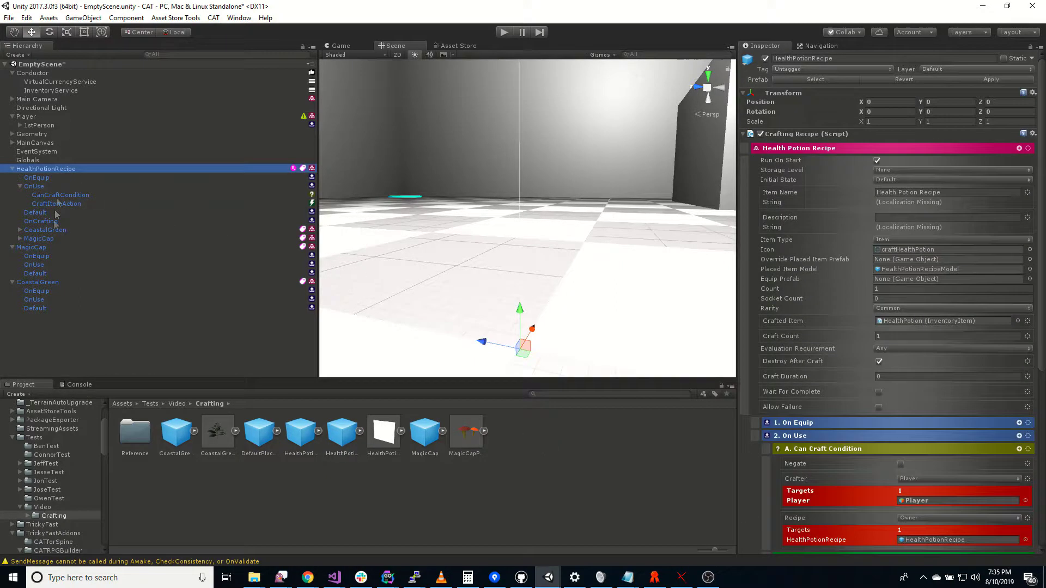
key("Delete")
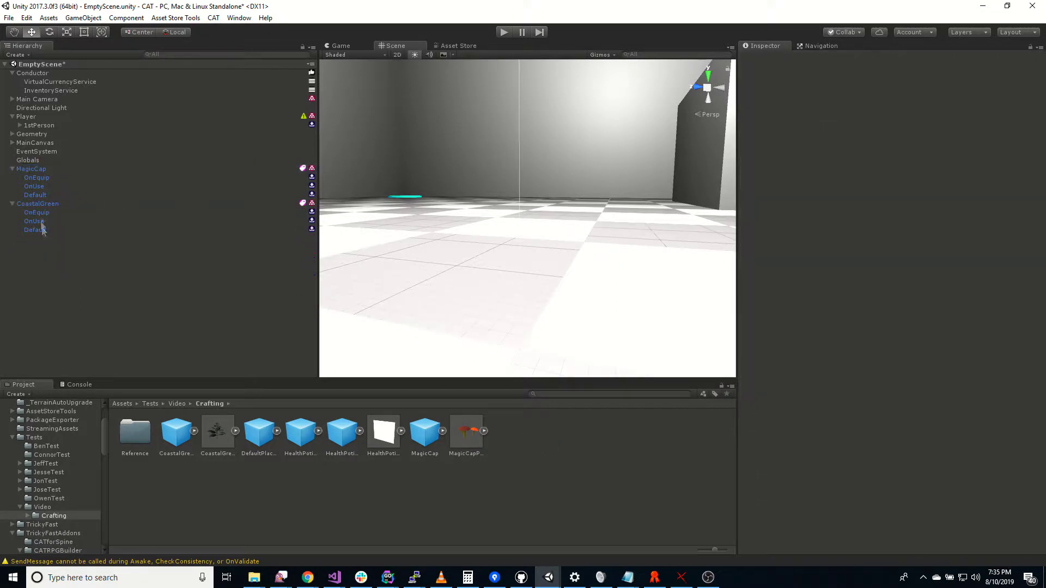
left_click(56, 170)
key("Delete")
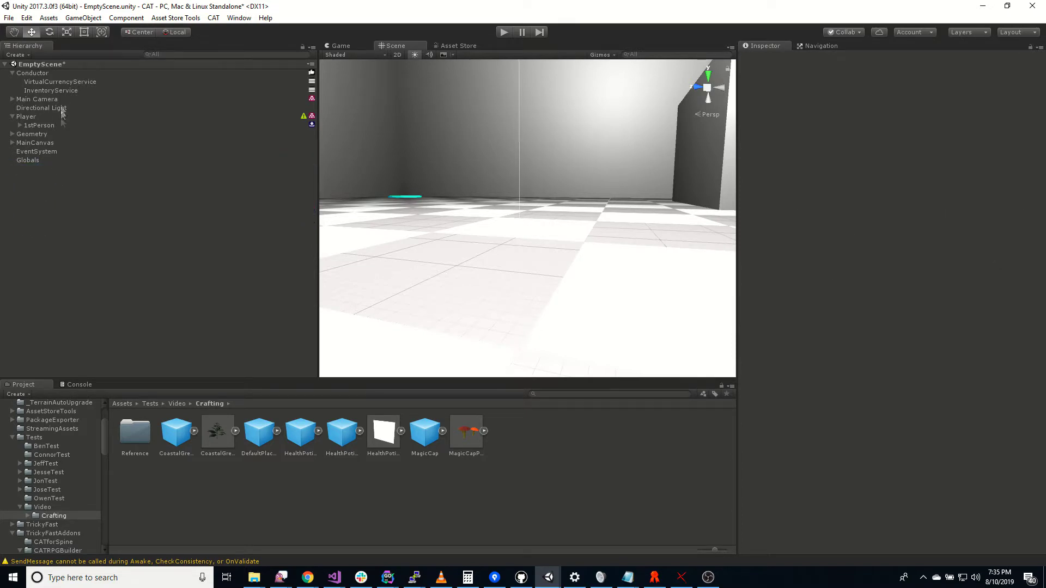
Set the size of InventoryService's Available Items list to 4.
left_click(61, 91)
left_click(883, 161)
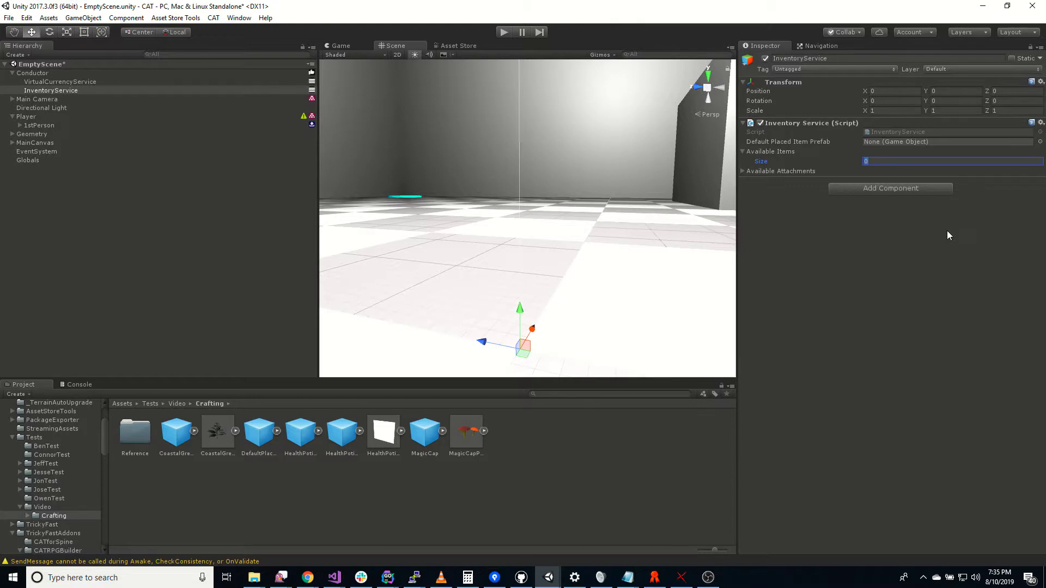
type("4")
key("Return")
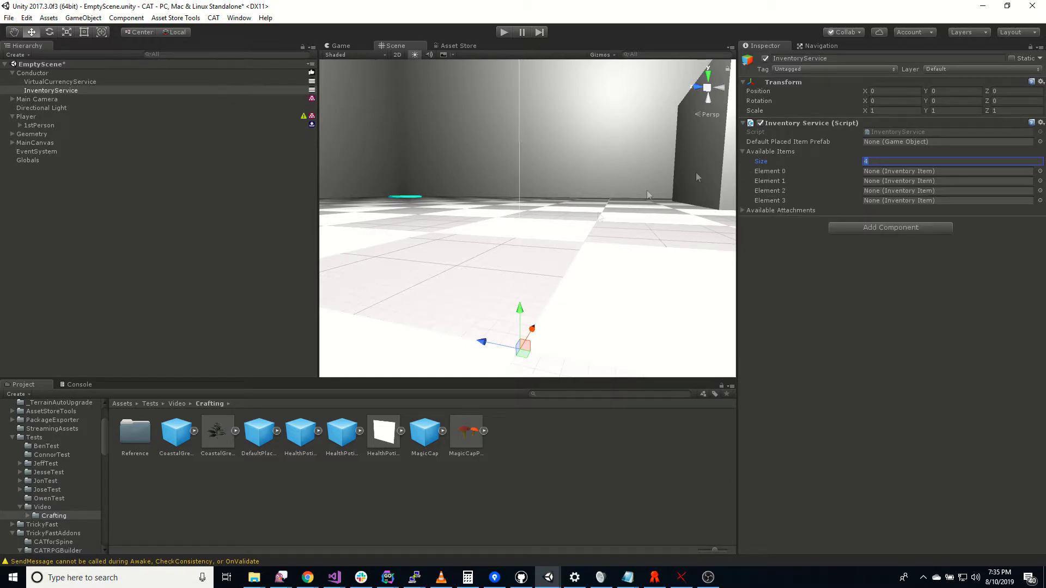
Fill InventoryService's Available Items with the CoastalGreen, HealthPotion, HealthPotionRecipe and MagicCap prefabs, in that order.
left_click(290, 457)
mouse_move(181, 439)
left_mouse_down("ctrl")
mouse_move(769, 288)
mouse_move(877, 172)
left_mouse_up("ctrl")
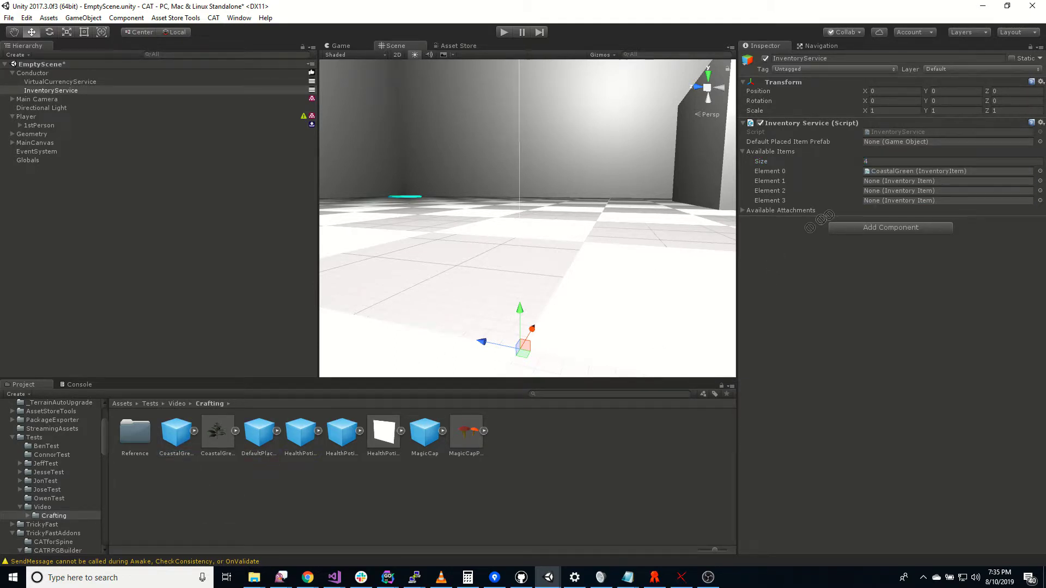
mouse_move(660, 290)
left_mouse_down()
mouse_move(894, 185)
mouse_move(883, 181)
left_mouse_up()
left_click_drag(332, 443, 894, 191)
left_click_drag(425, 436, 882, 201)
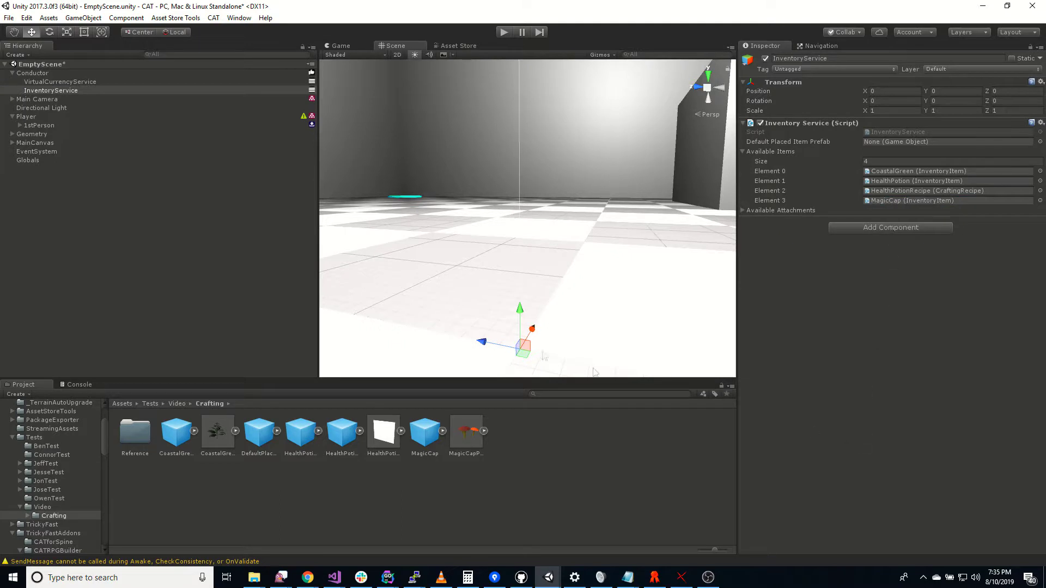
Assign the DefaultPlacedItem prefab as InventoryService's default placed item prefab.
left_click(90, 203)
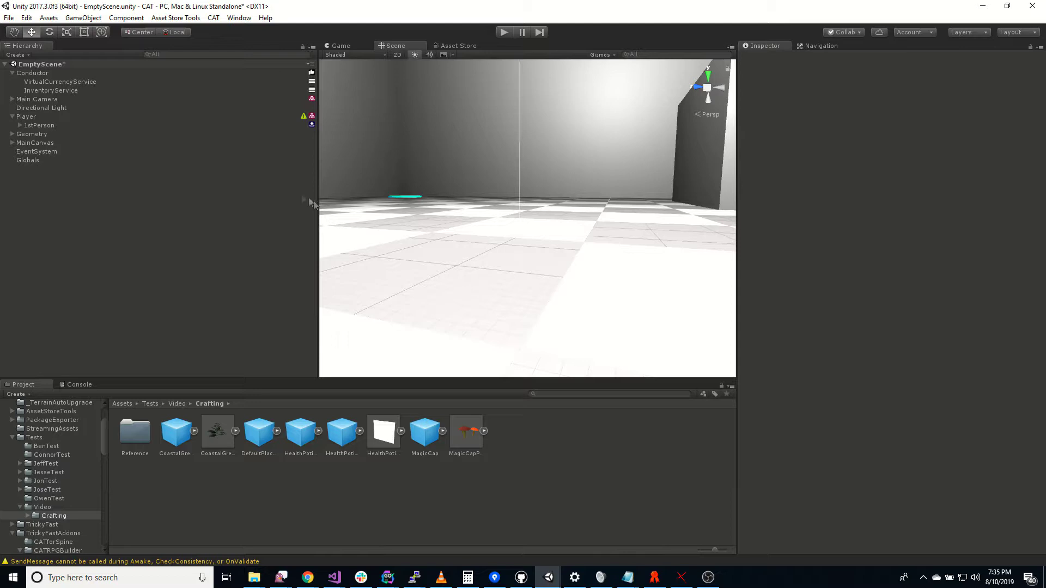
left_click(68, 92)
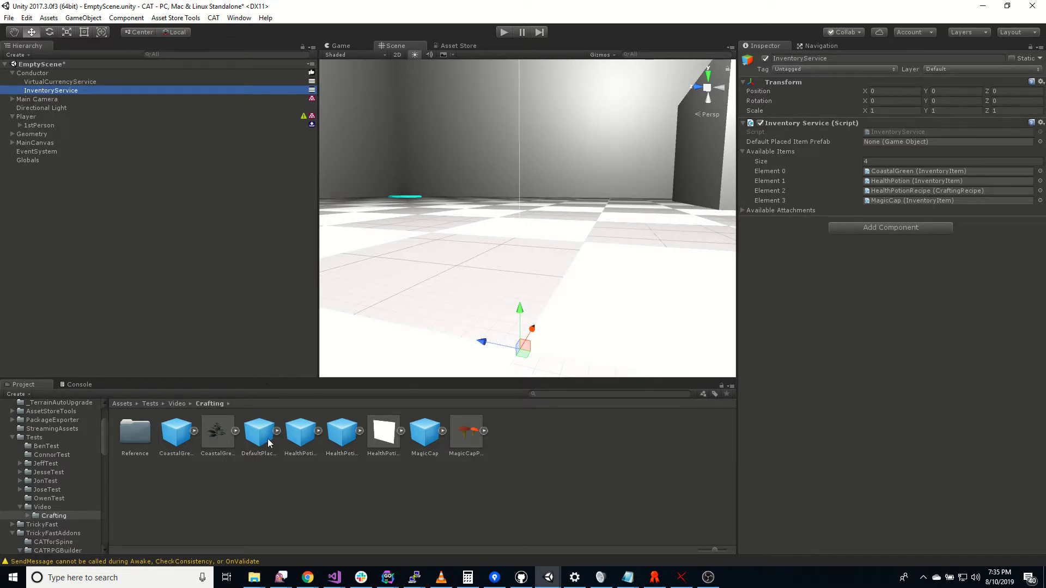
left_click_drag(262, 443, 907, 146)
Add a DefaultPlacedItem instance to the scene and review its pickup triggers and actions.
left_click_drag(272, 434, 47, 179)
left_click(11, 169)
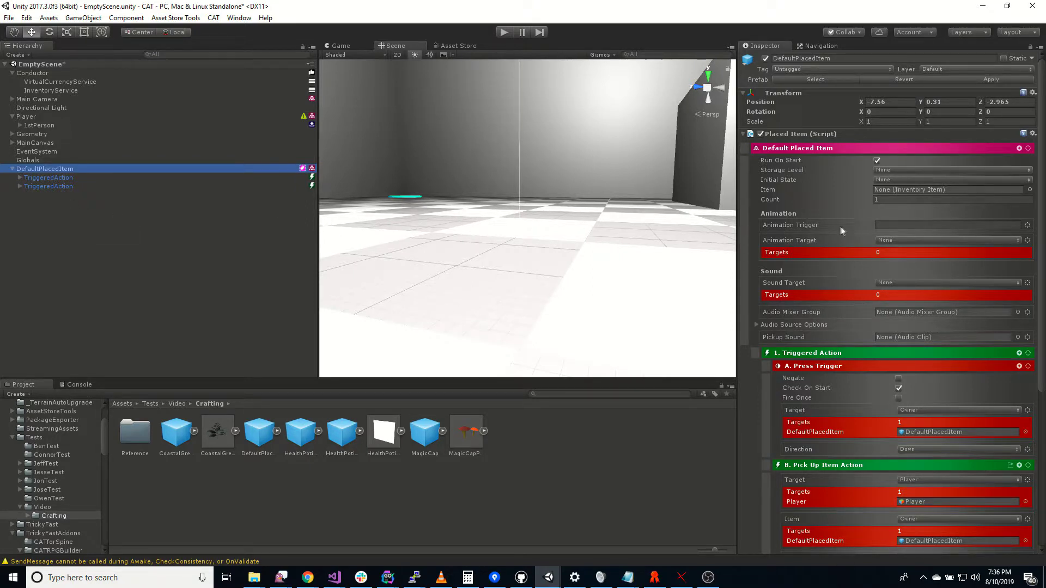
scroll(805, 257, "down", 5)
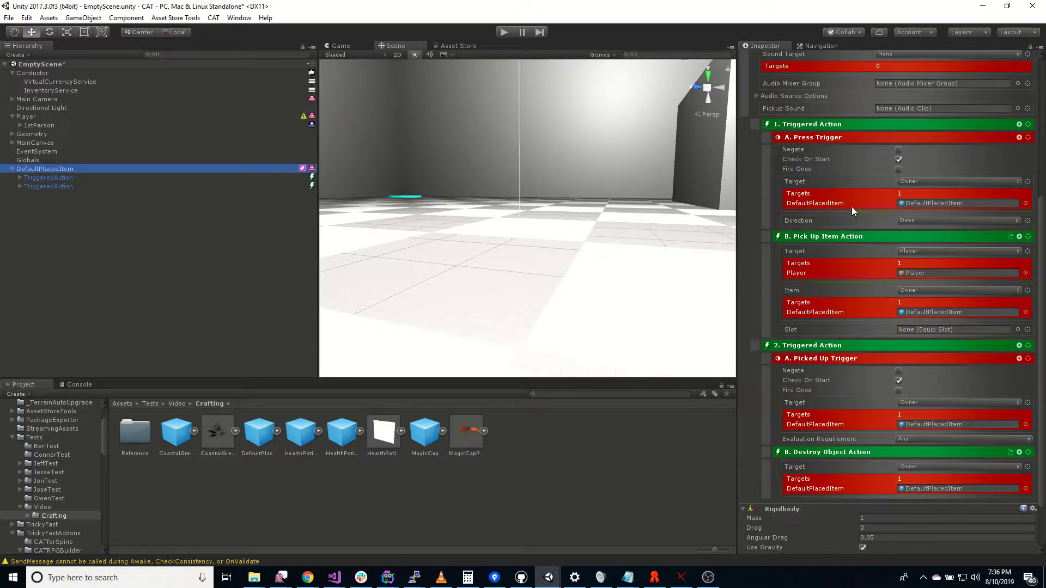
scroll(861, 293, "down", 3)
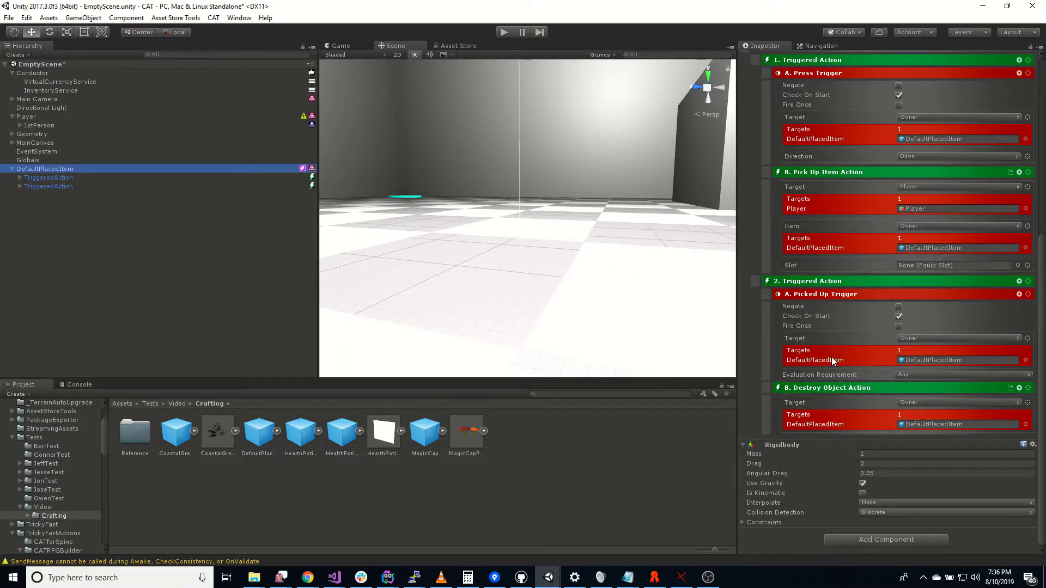
scroll(822, 351, "up", 6)
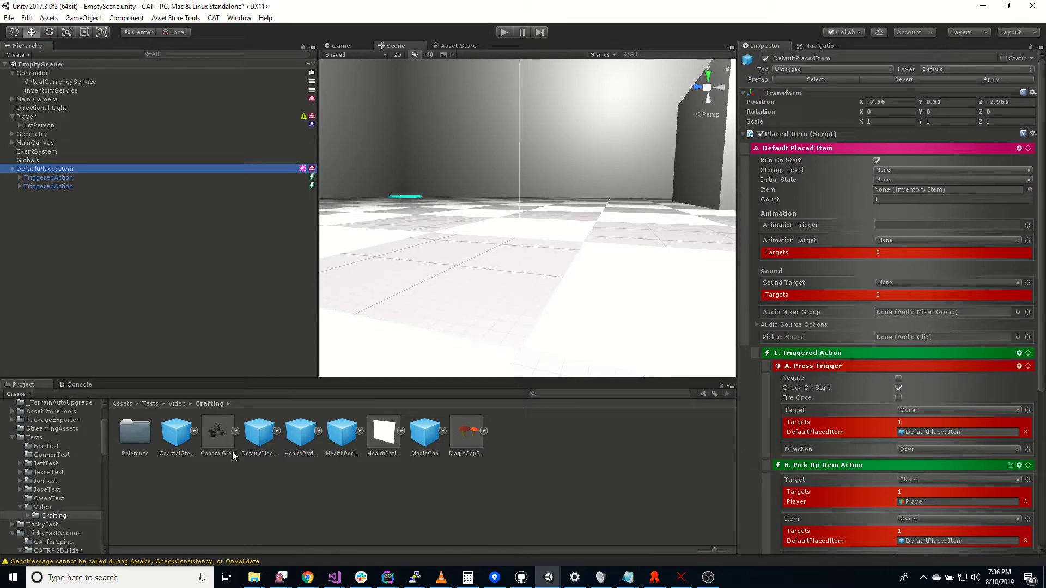
Assign CoastalGreen as the item of the scene's DefaultPlacedItem and add the CoastalGreenPickup model as its child.
left_click_drag(189, 438, 887, 191)
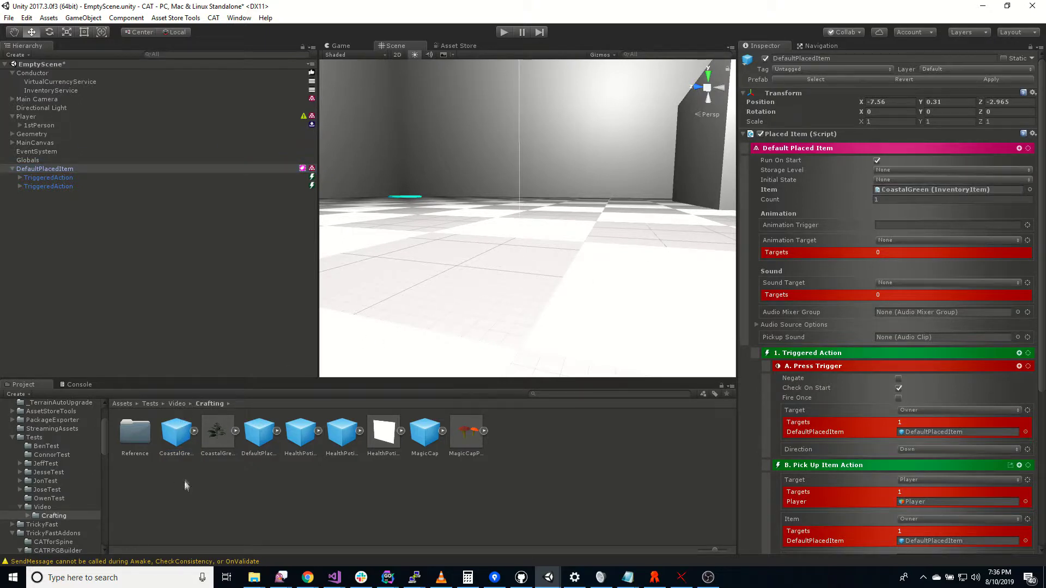
left_click_drag(214, 440, 66, 173)
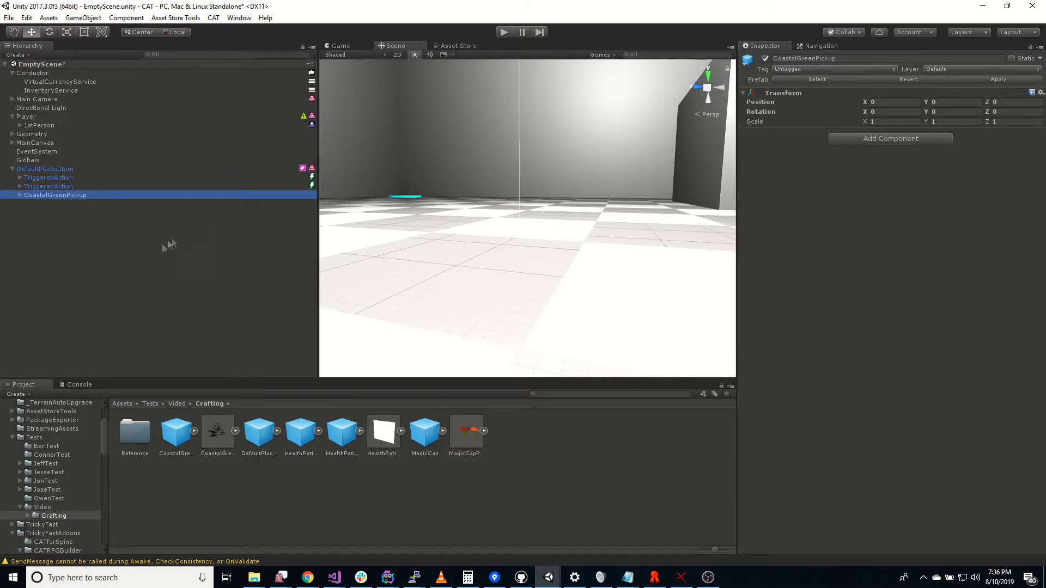
Duplicate the CoastalGreen placed item and move the copy along the Z axis to about -5.05.
double_click(61, 169)
right_click_drag(604, 263, 661, 270)
left_click(82, 169)
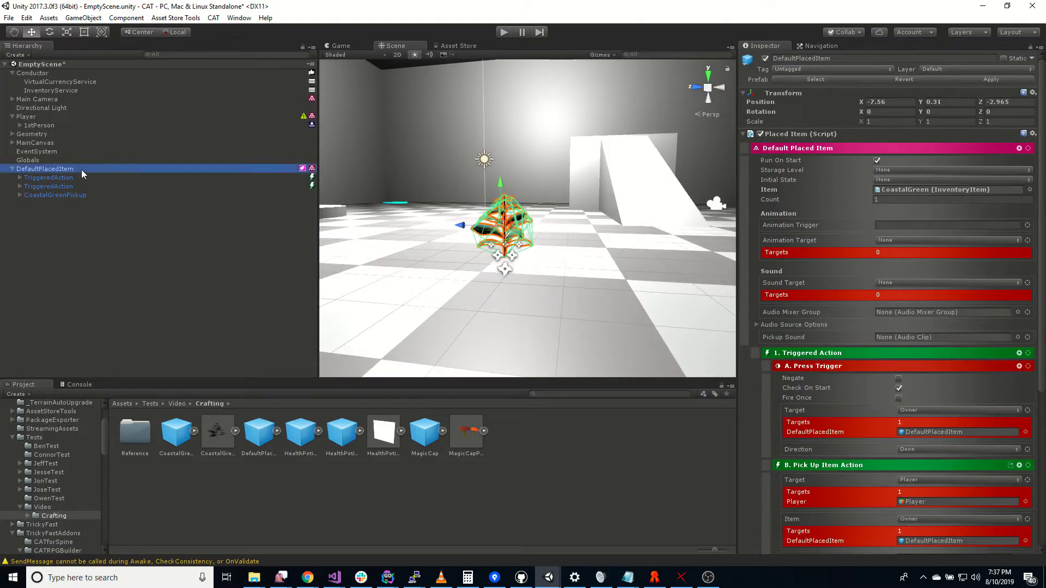
key("ctrl+d")
left_click_drag(460, 225, 576, 236)
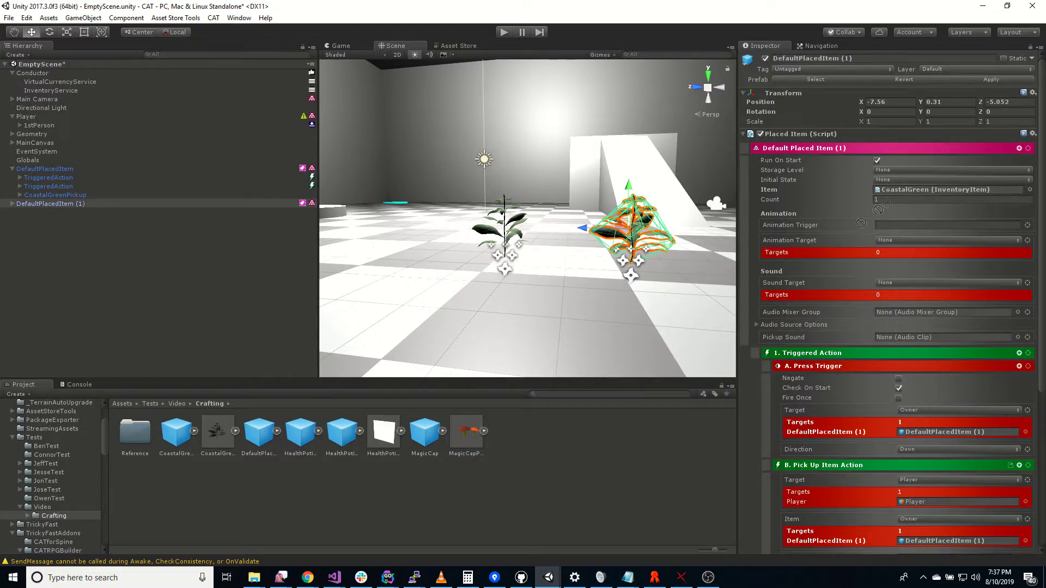
Assign MagicCap as the item of DefaultPlacedItem (1) and replace its CoastalGreenPickup child with the MagicCapPickup model.
left_click_drag(424, 432, 939, 192)
left_click(13, 204)
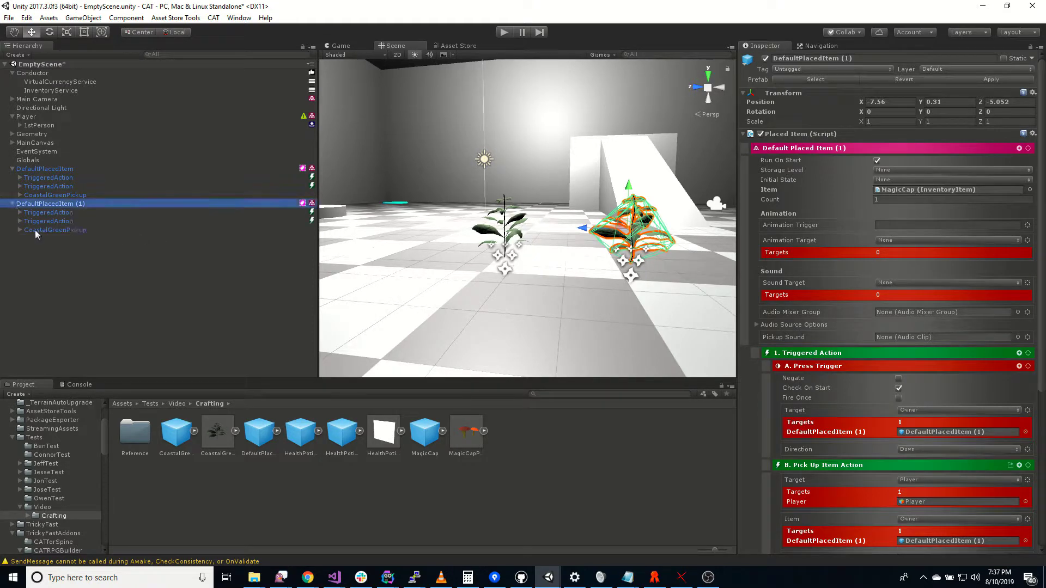
left_click(40, 230)
left_click_drag(461, 429, 62, 209)
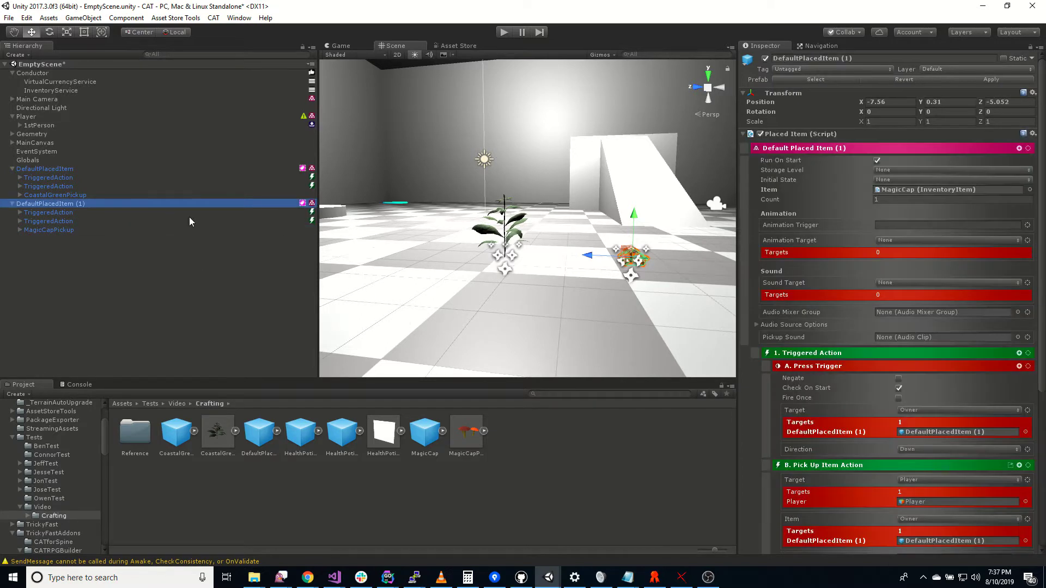
Duplicate the MagicCap placed item, move the copy to about Z -0.53 and assign HealthPotionRecipe as its item.
key("ctrl+d")
left_click_drag(587, 255, 296, 261)
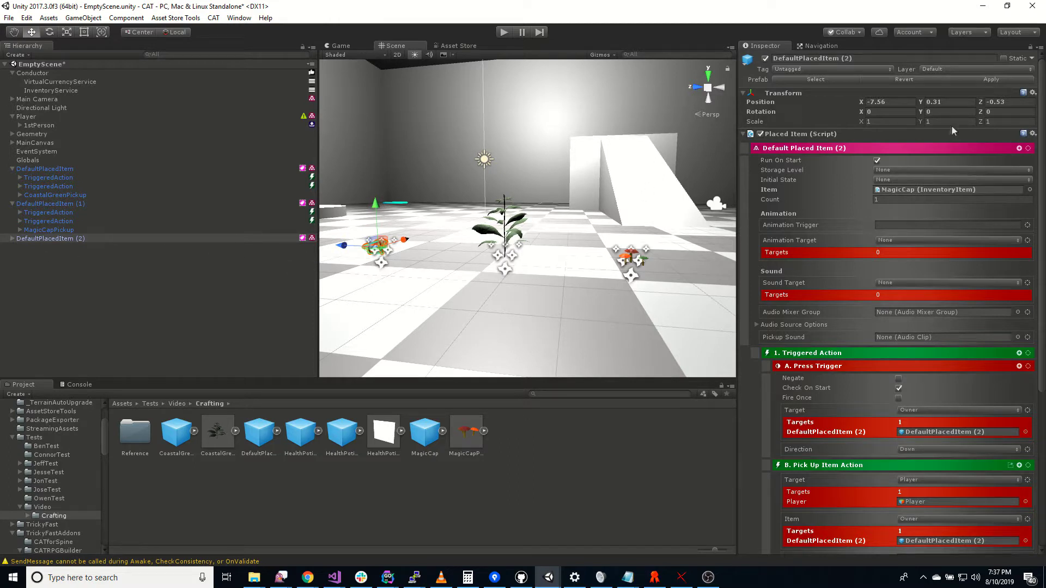
mouse_move(342, 433)
left_mouse_down()
mouse_move(902, 204)
mouse_move(907, 192)
left_mouse_up()
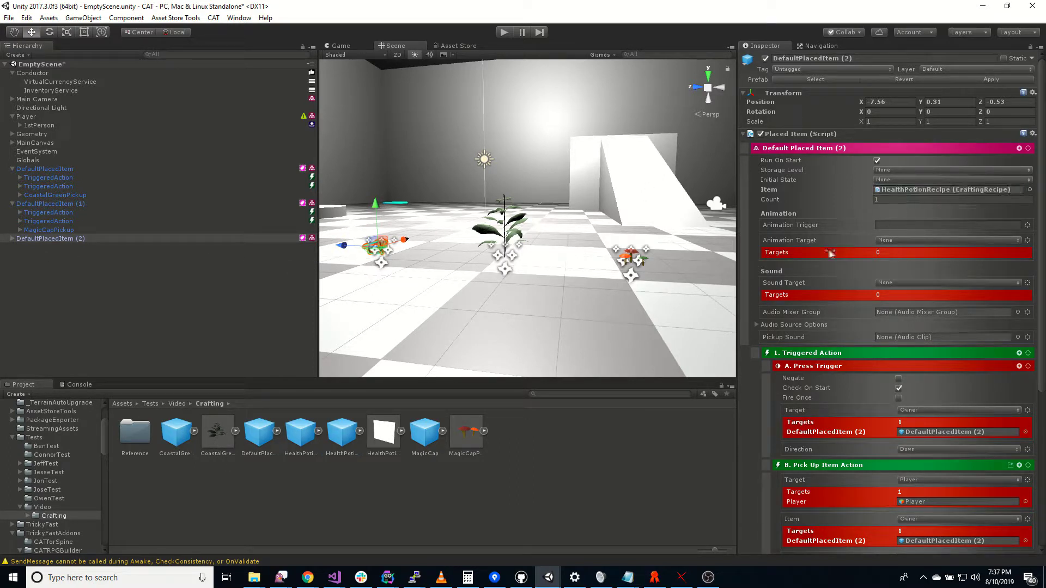
Replace the pickup model under DefaultPlacedItem (2) with HealthPotionRecipeModel and raise the placed item to about Y 0.51.
left_click(12, 239)
left_click(40, 265)
left_click(39, 265, "ctrl")
key("Delete")
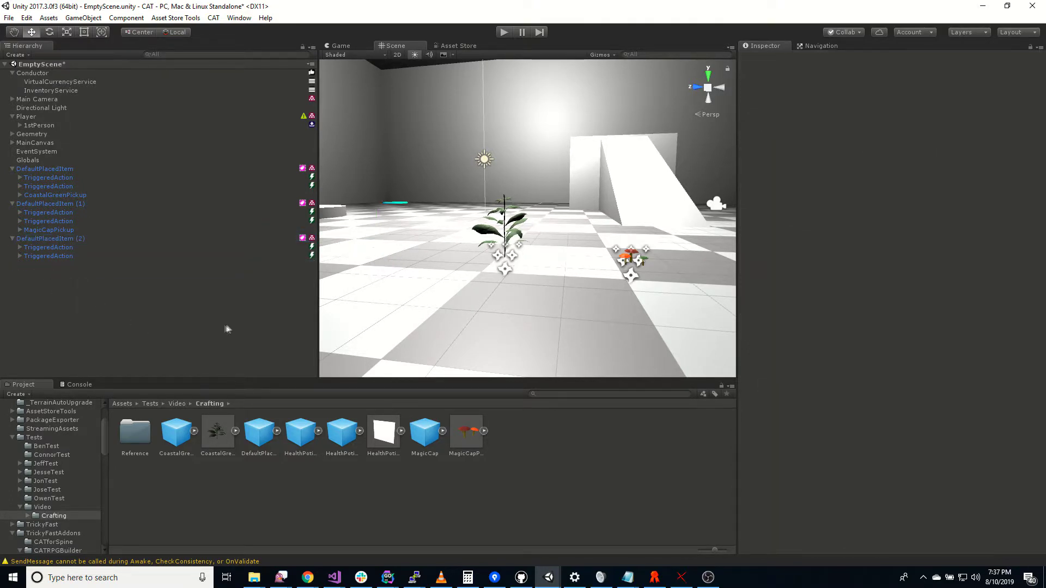
left_click_drag(384, 433, 52, 240)
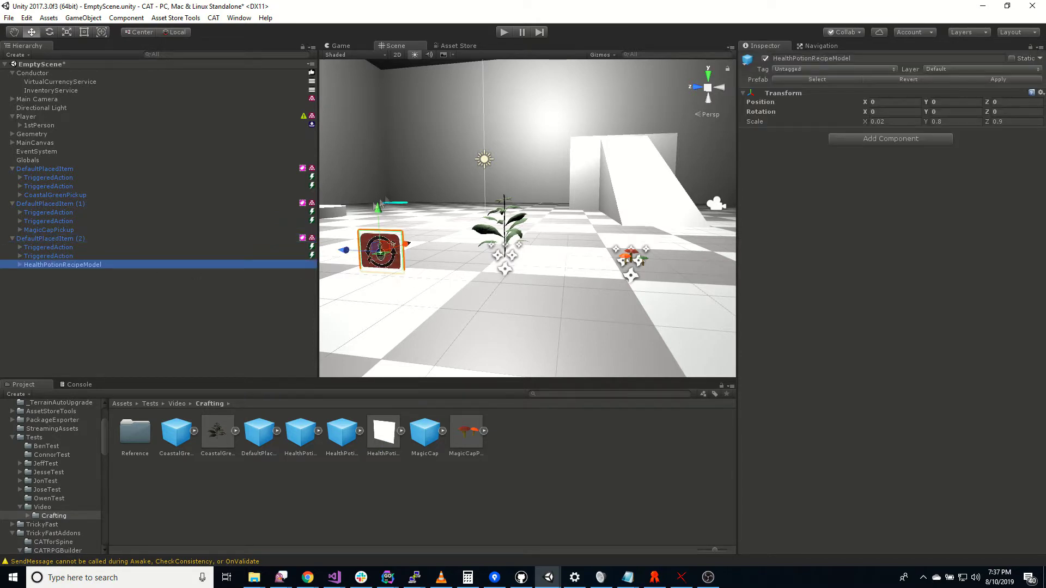
left_click(53, 239)
left_click_drag(377, 212, 376, 201)
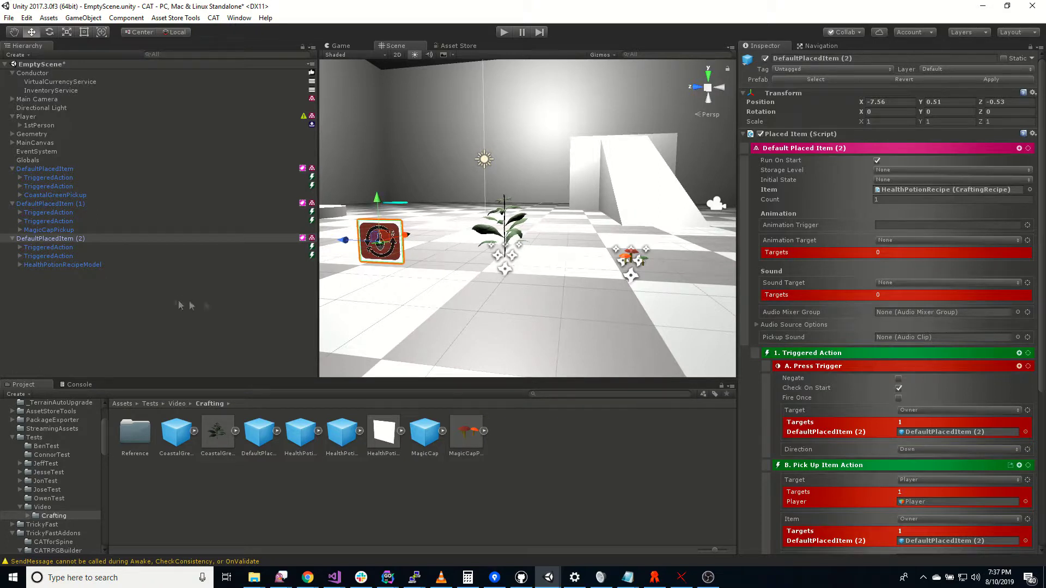
Run the game, walk up to the placed items and pick up the recipe, the plant and the mushrooms.
scroll(864, 329, "down", 9)
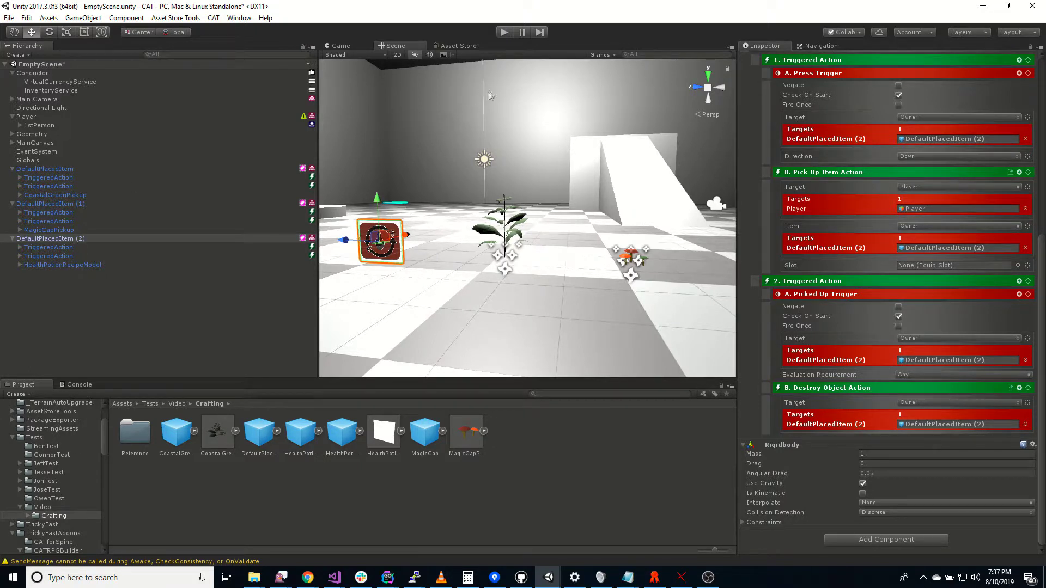
left_click(499, 33)
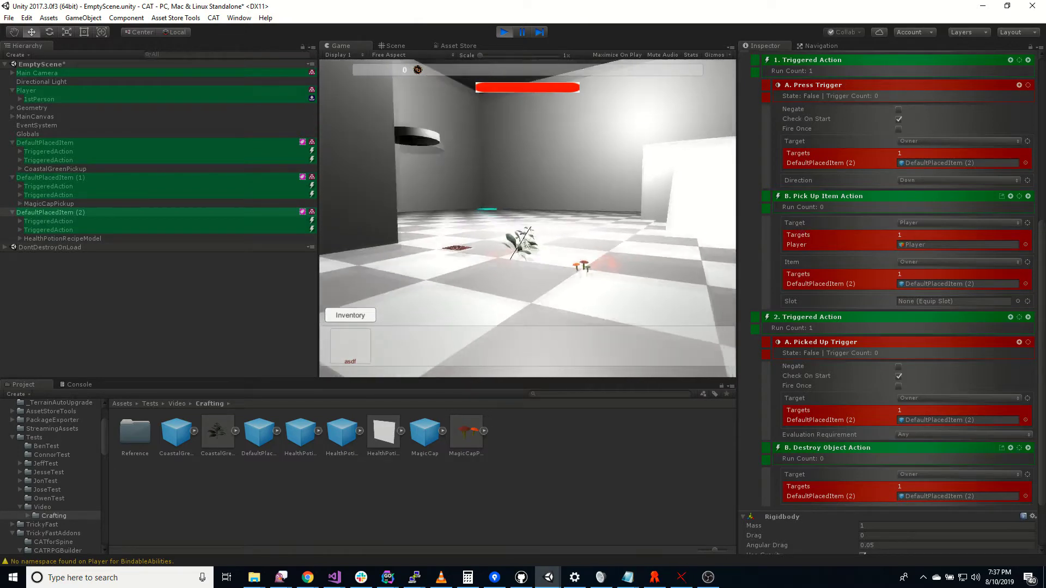
key("w")
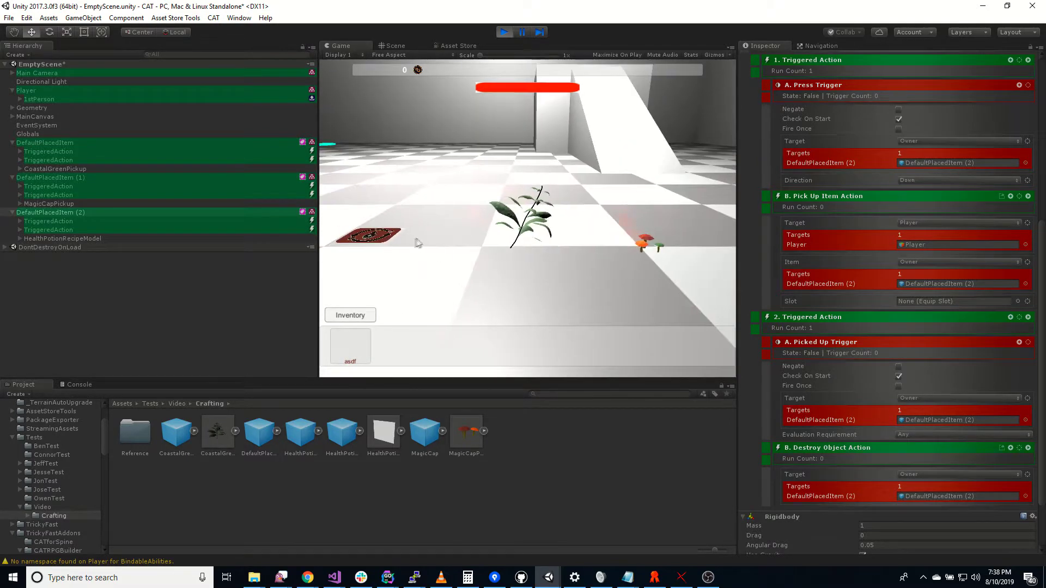
left_click(381, 240)
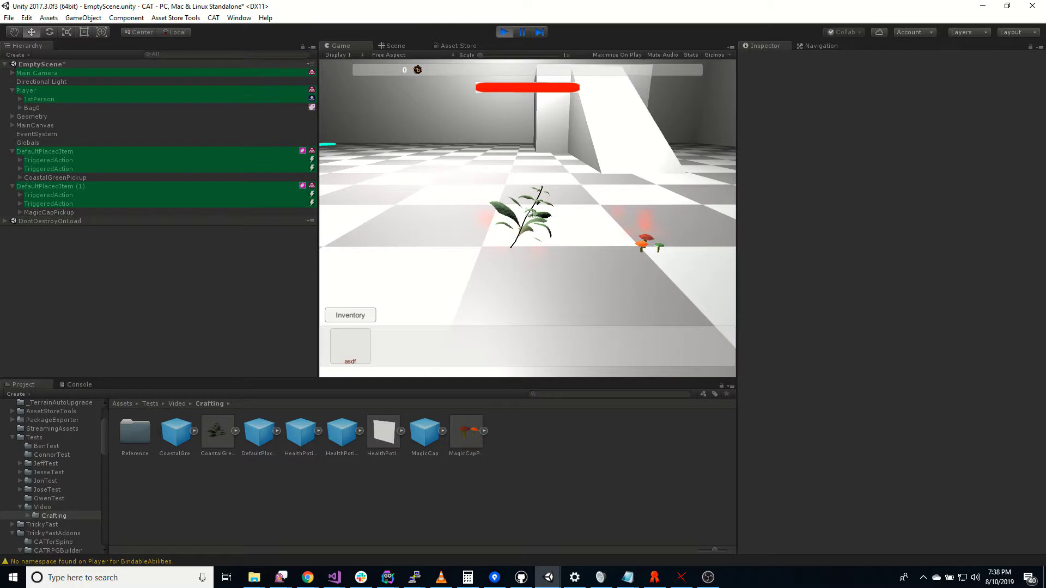
left_click(517, 224)
left_click(648, 245)
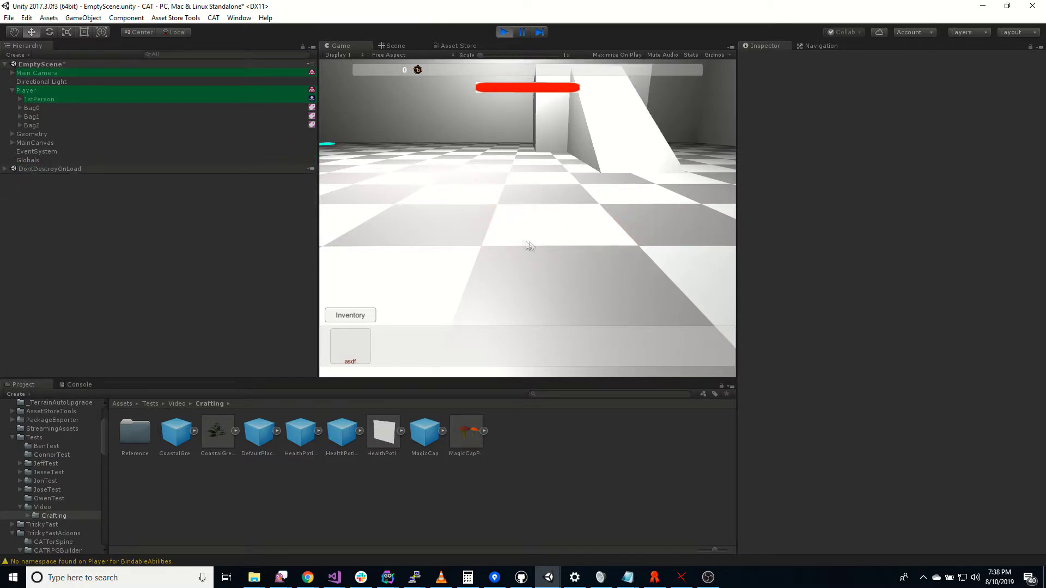
Use the health potion recipe from the in-game inventory to test crafting, and stop the game.
left_click(366, 316)
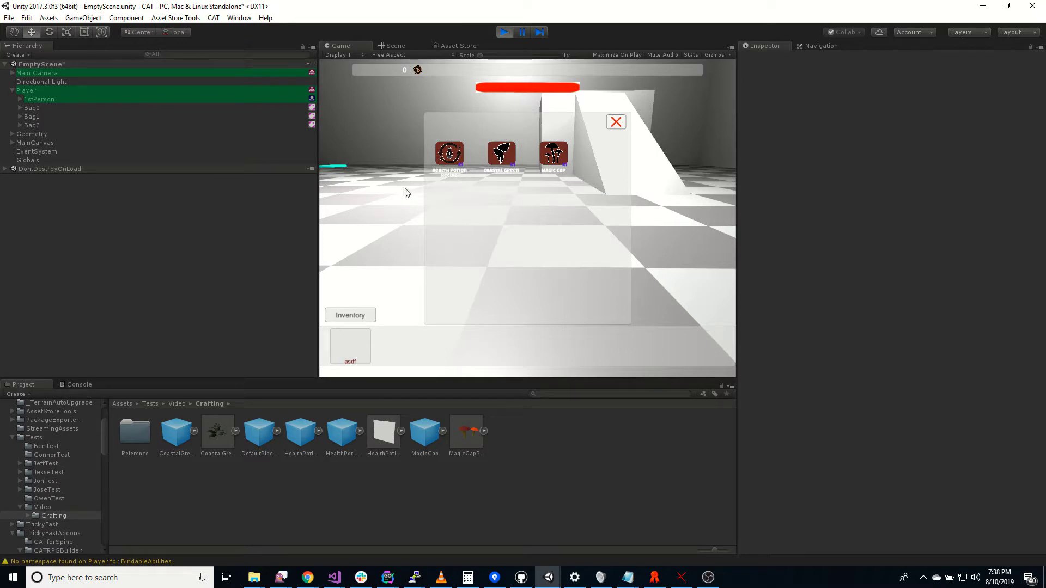
left_click(460, 169)
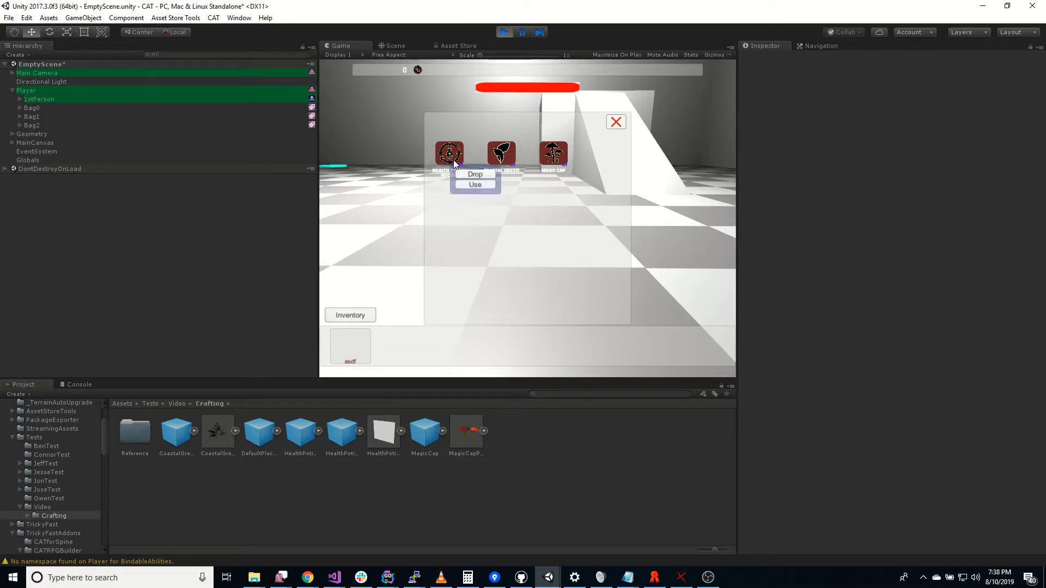
left_click(483, 184)
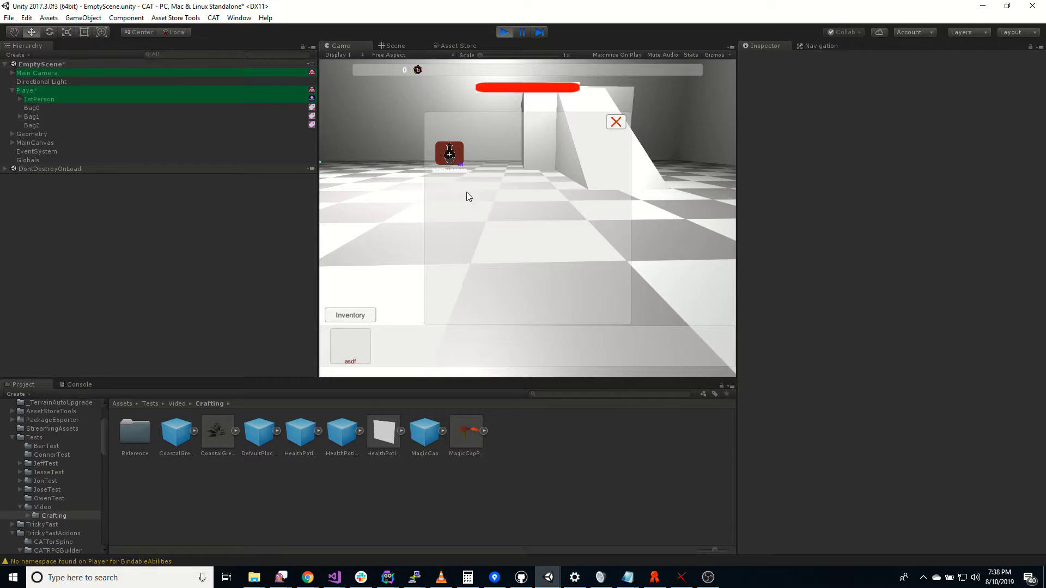
left_click(504, 32)
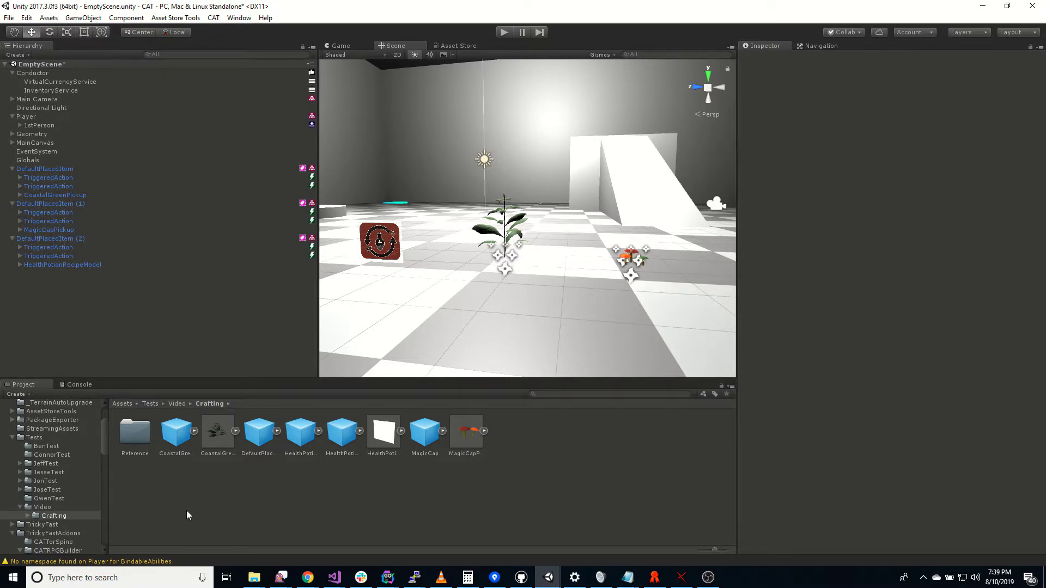
Add the HealthPotionRecipe prefab to the scene, look at its OnCrafting state, and enable Wait For Complete and Allow Failure.
left_click_drag(342, 431, 33, 295)
left_click(12, 274)
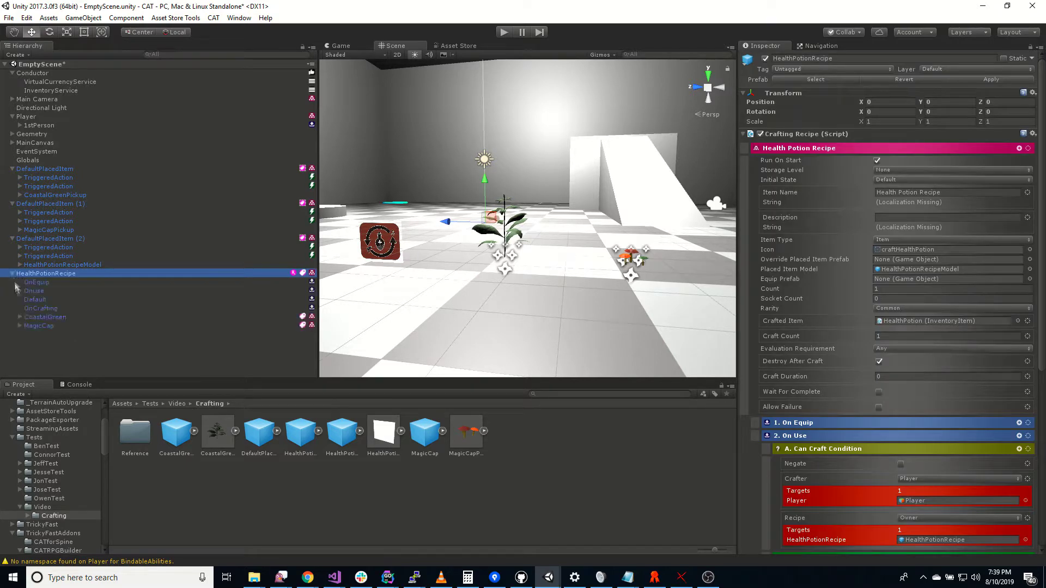
left_click(32, 309)
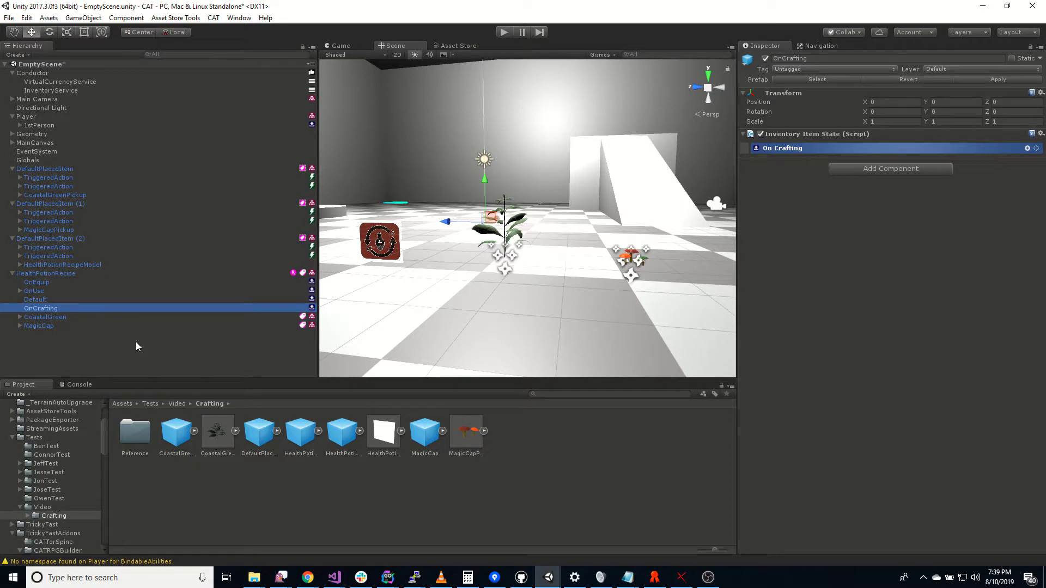
left_click(65, 274)
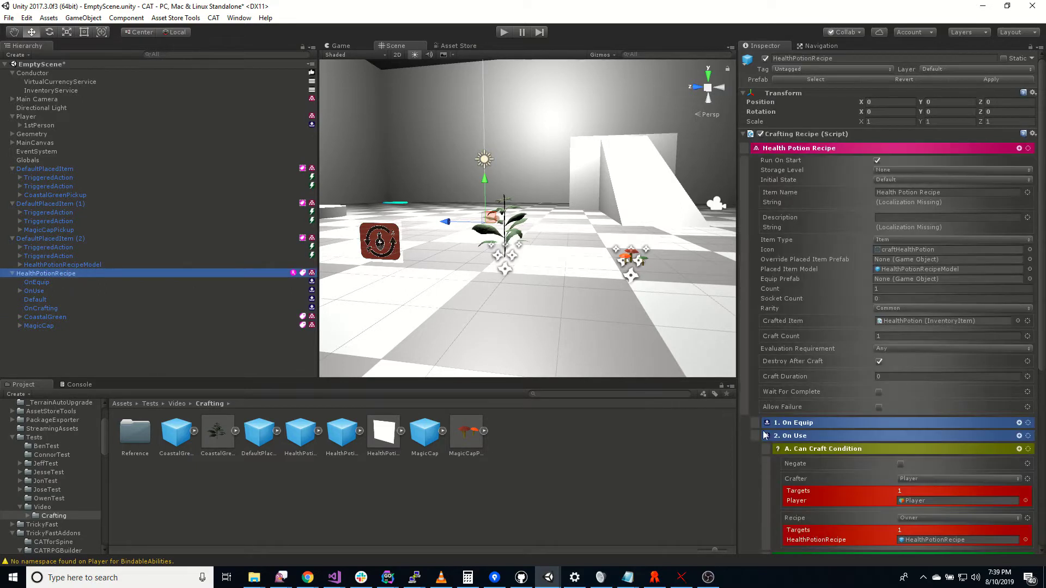
left_click(879, 393)
left_click(878, 407)
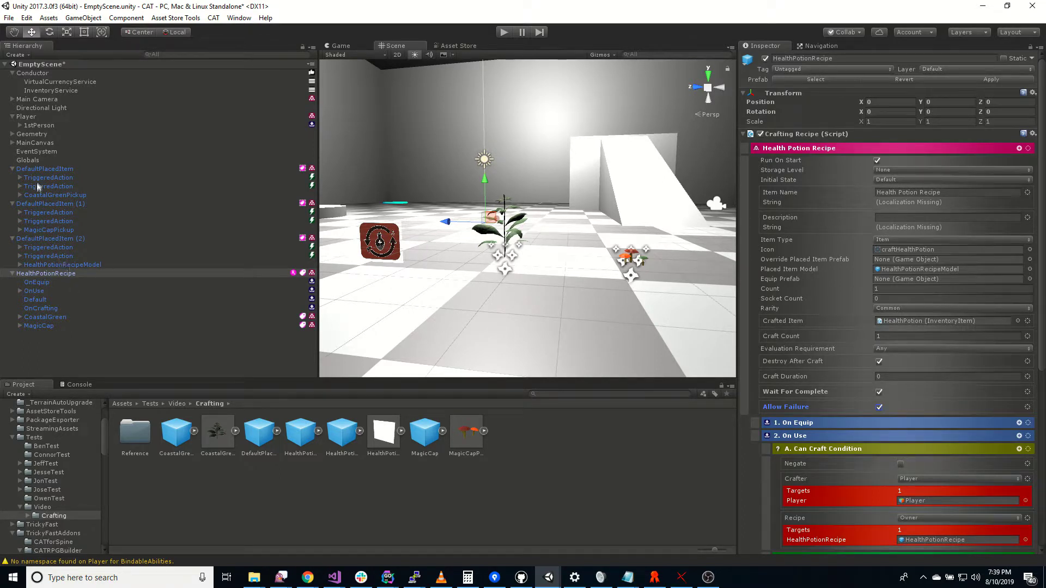
Add a UI Panel as a child of MainCanvas.
left_click(12, 144)
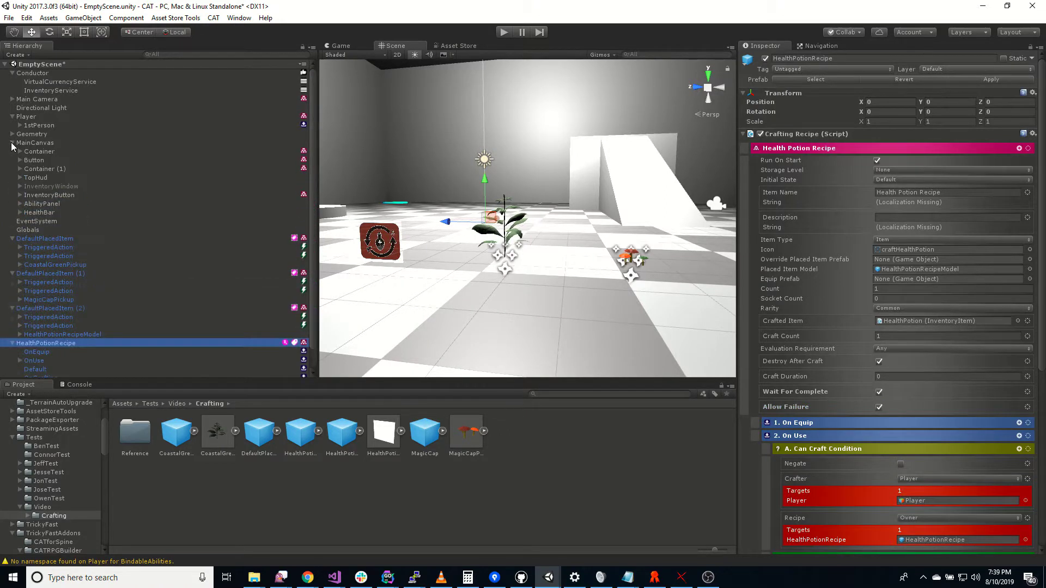
left_click(32, 143)
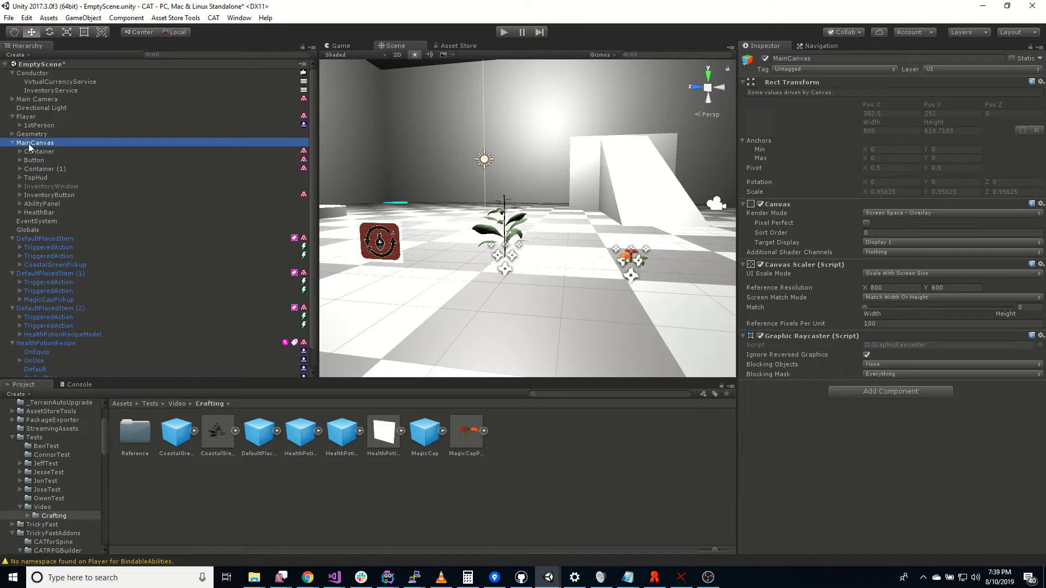
right_click(30, 146)
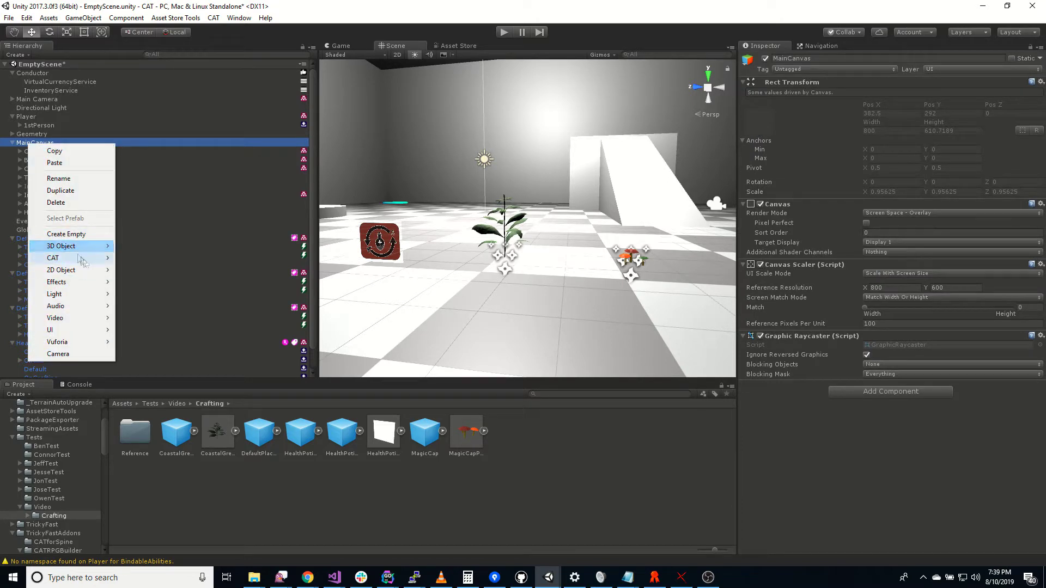
mouse_move(70, 333)
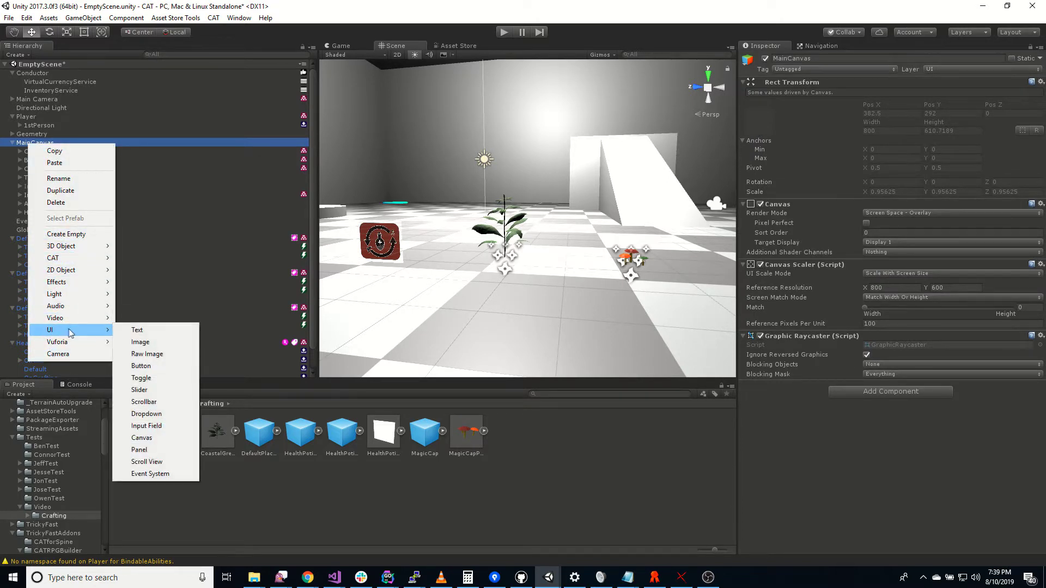
left_click(174, 454)
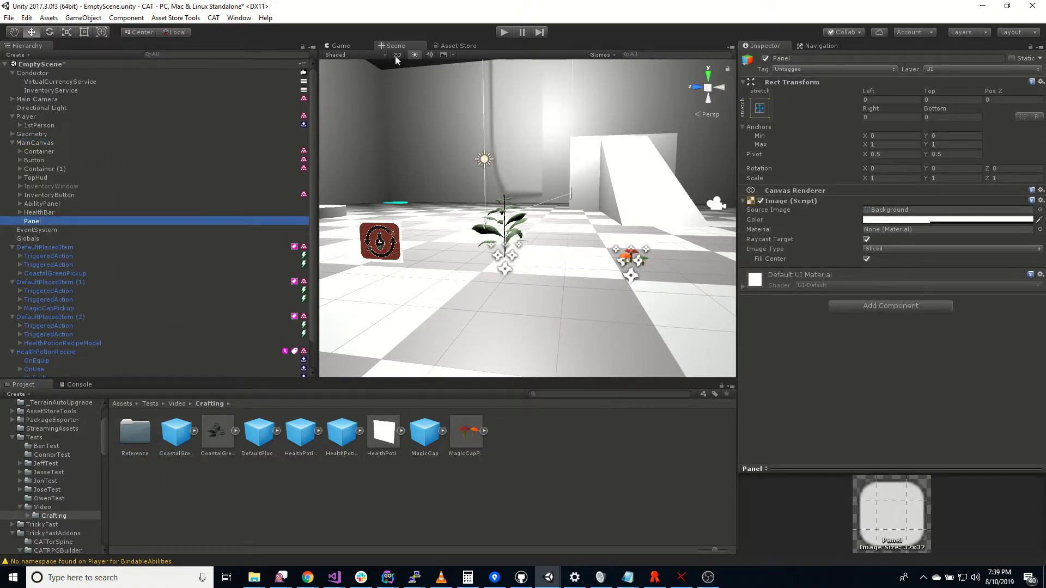
Shrink the new panel in 2D view to offsets of about Left 268.35, Right 273.61, Top 377.87 and Bottom 119.19.
key("f")
key("t")
scroll(526, 226, "up", 5)
middle_click_drag(525, 228, 489, 239)
scroll(490, 237, "up", 2)
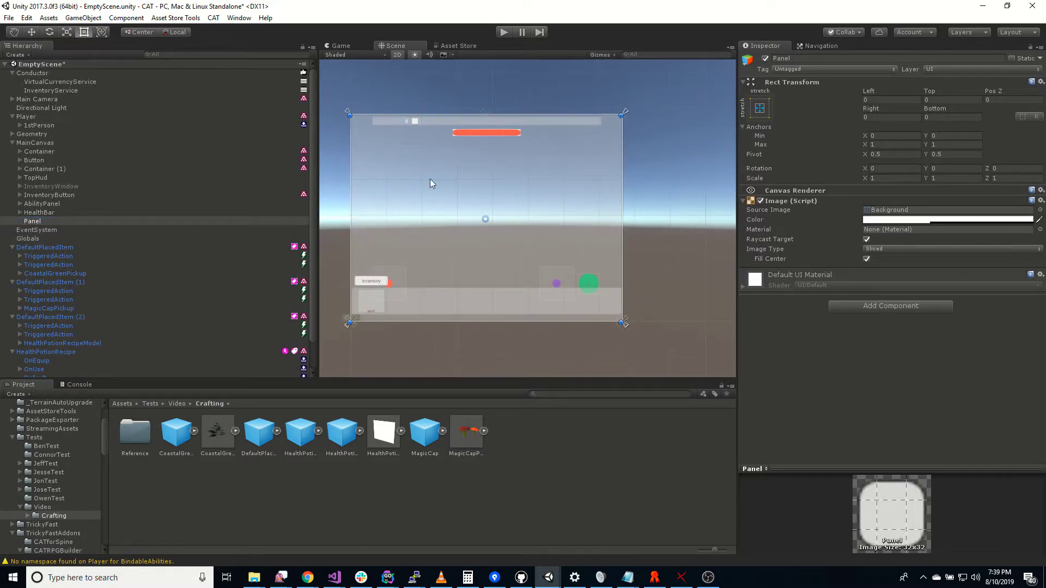
left_click(883, 99)
type("52.69")
left_click_drag(368, 251, 442, 251)
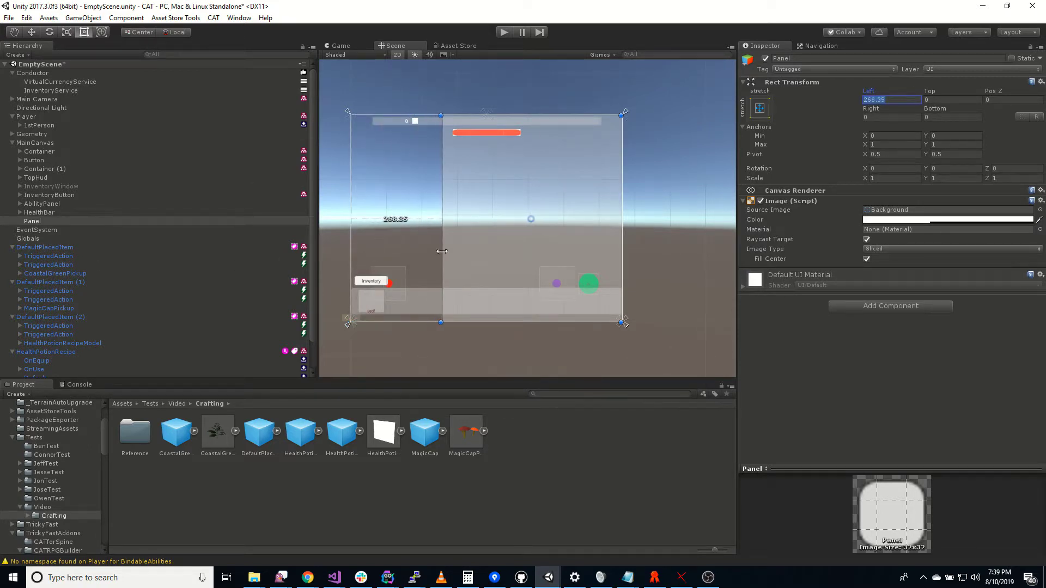
left_click_drag(876, 114, 649, 262)
left_click_drag(930, 97, 900, 214)
left_click_drag(947, 110, 1019, 171)
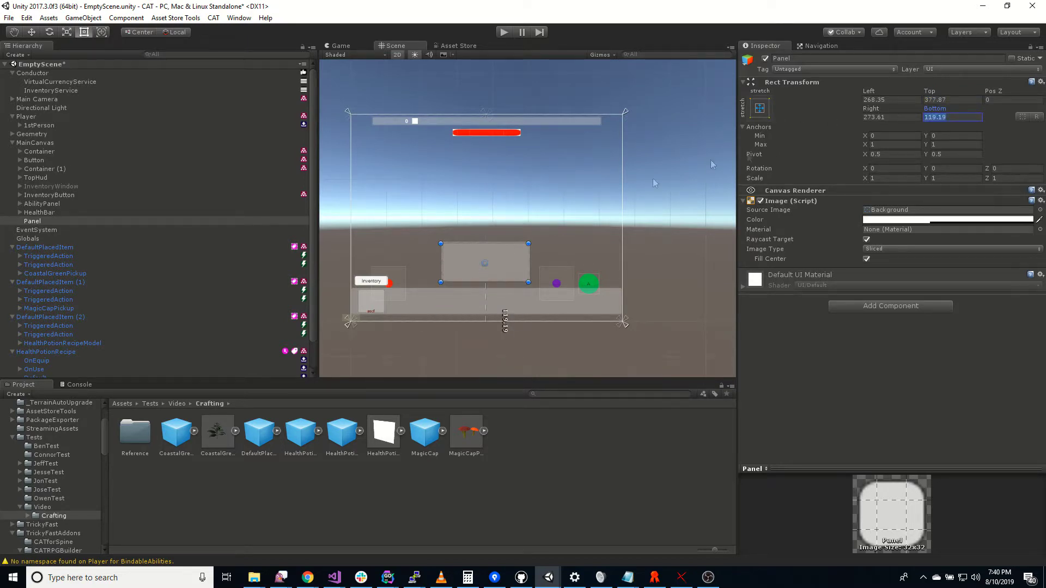
Add a UI Button inside the panel and move it up to about Pos Y 34.
right_click(34, 221)
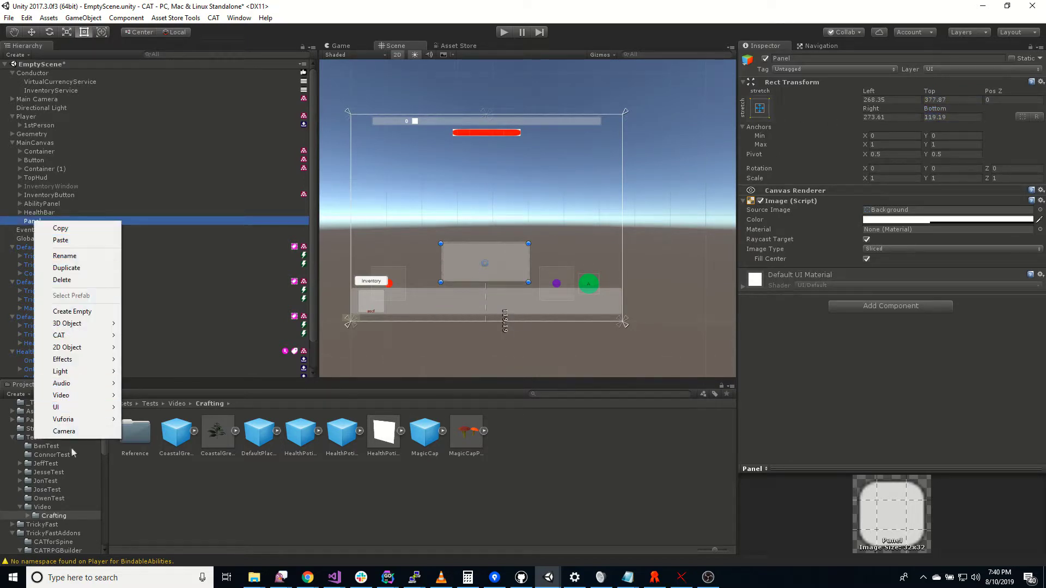
mouse_move(86, 413)
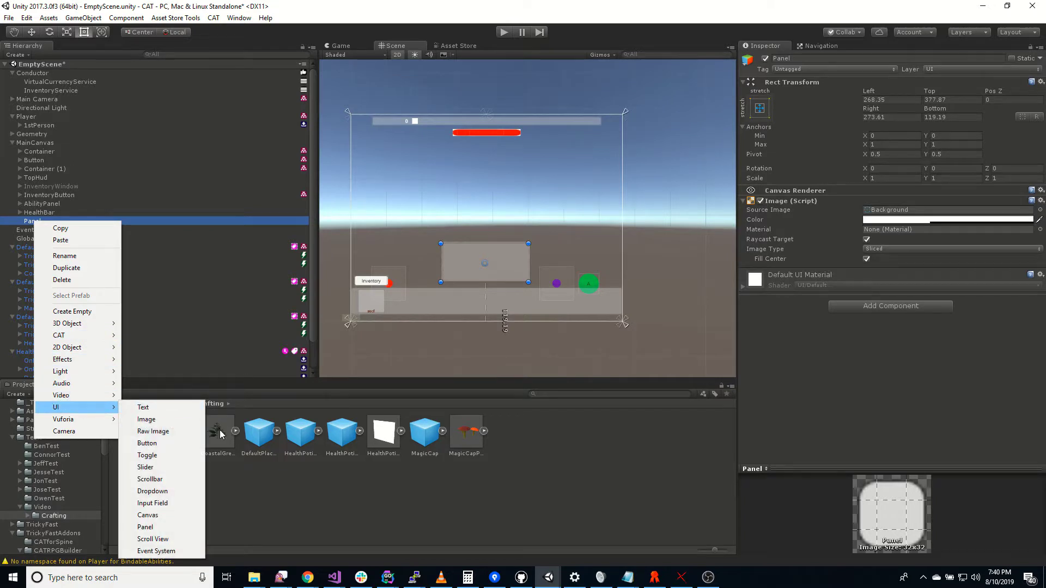
left_click(147, 443)
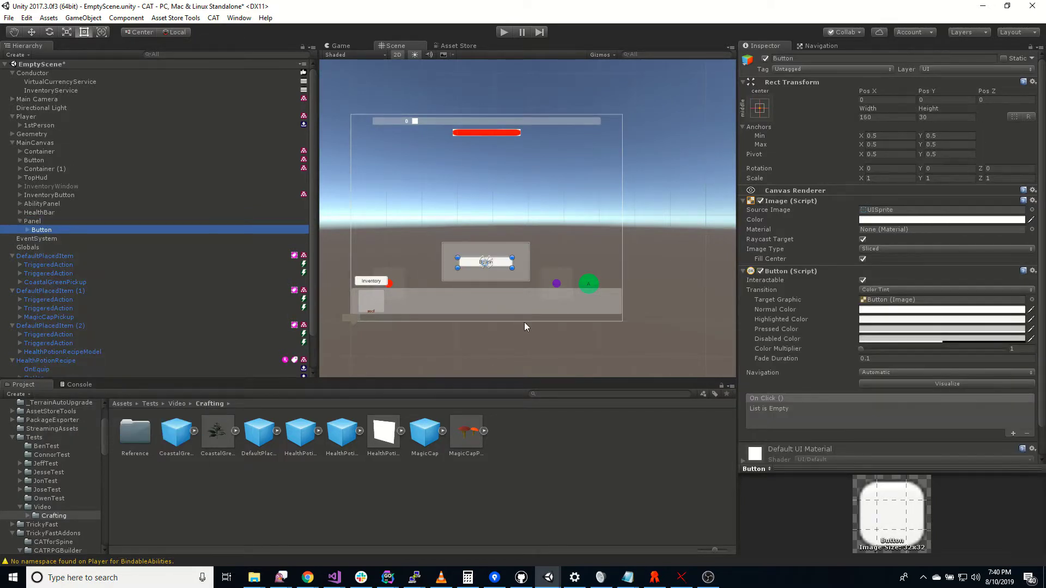
left_click(35, 33)
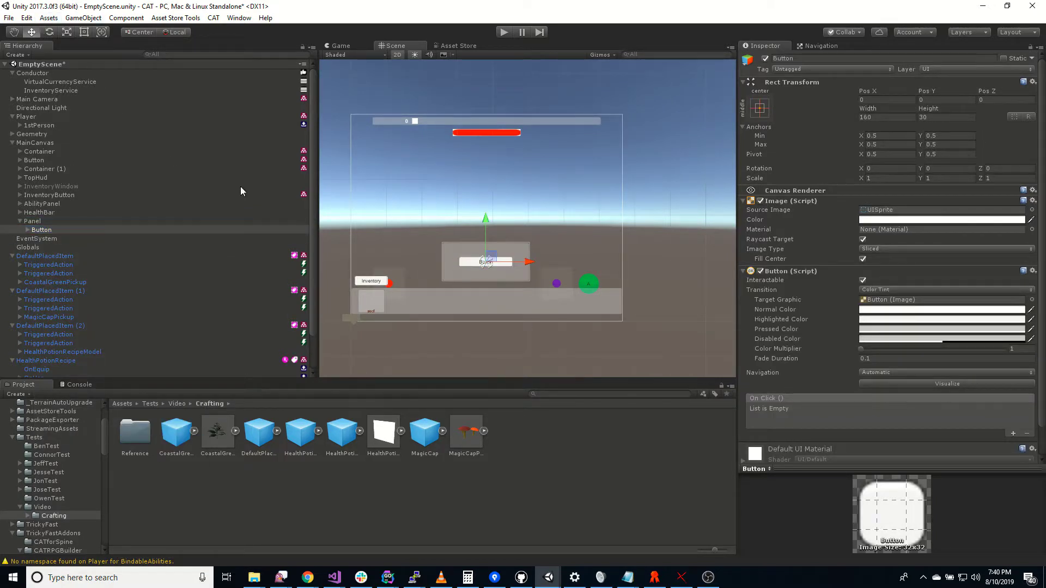
left_click_drag(486, 220, 485, 207)
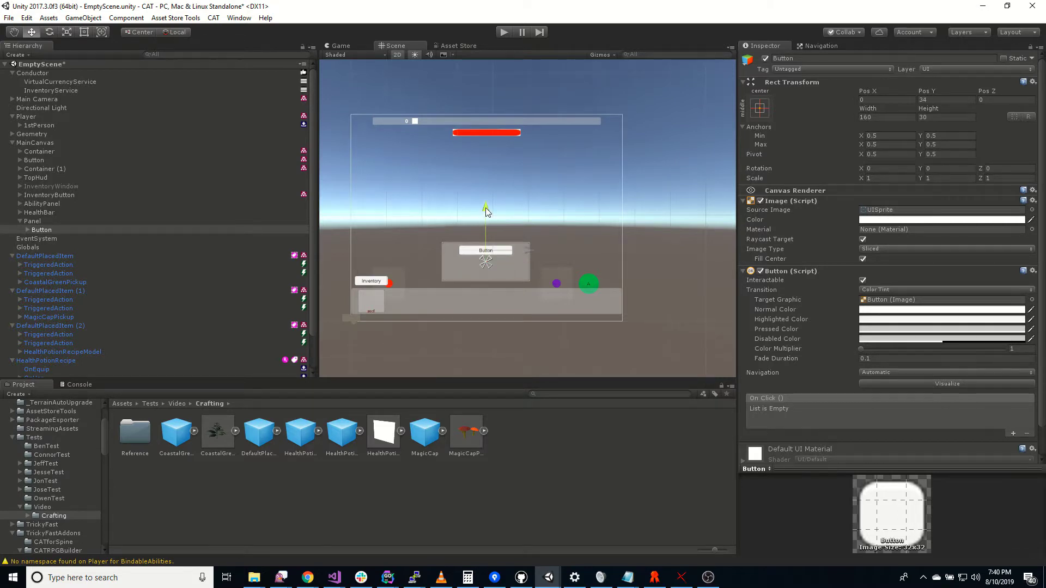
Rename the panel's new button as SuccessButton.
left_click(51, 231)
key("F2")
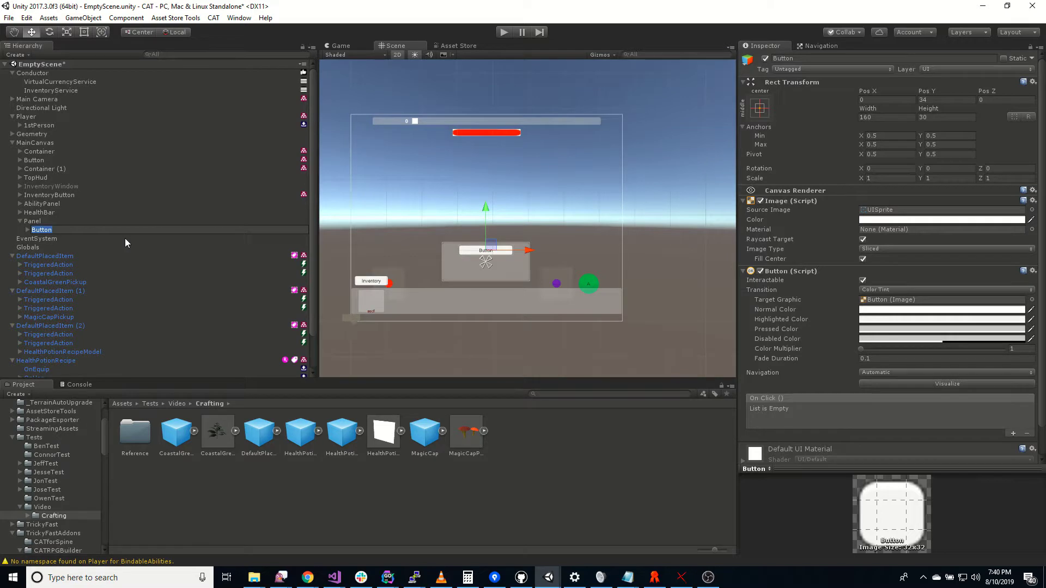
type("SuccessButton")
key("Return")
Duplicate SuccessButton within the panel and name the copy FailButton.
key("ctrl+d")
key("F2")
type("FailButon")
key("Return")
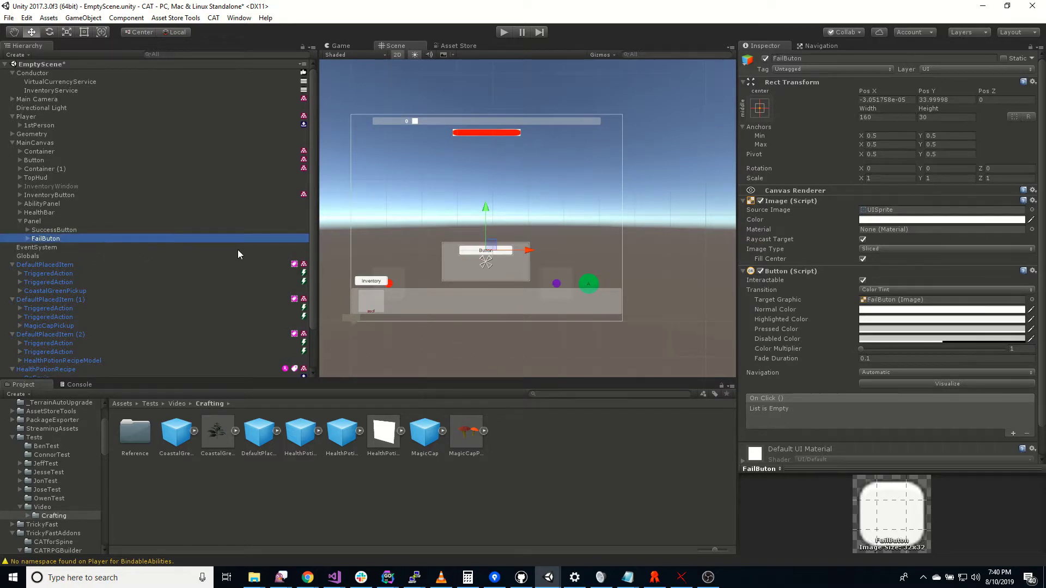
key("F2")
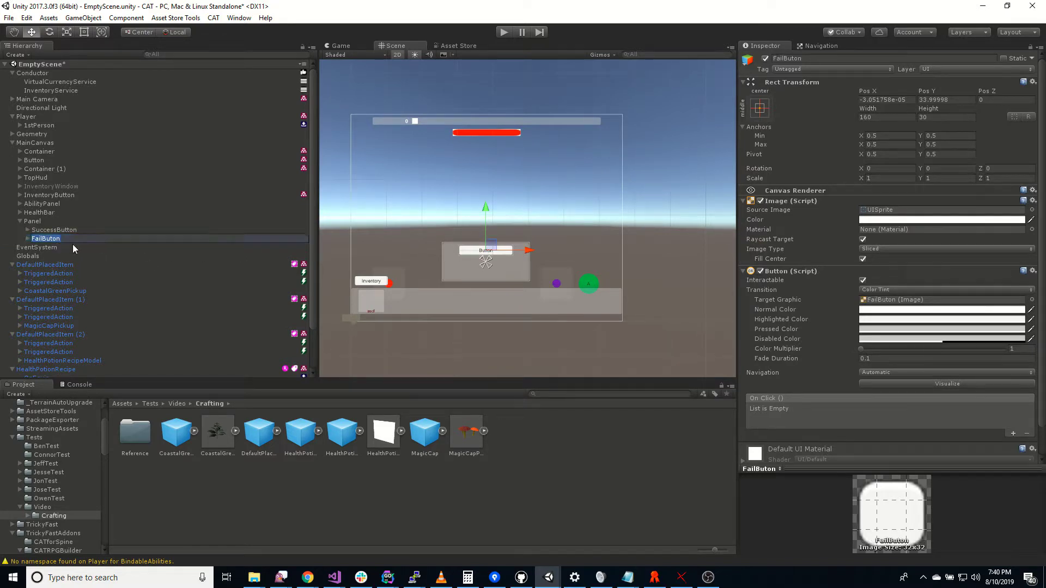
key("End")
key("Left")
key("Left")
type("t")
key("Return")
Change the label text of SuccessButton to "Success".
key("Up")
key("Right")
left_click(77, 237)
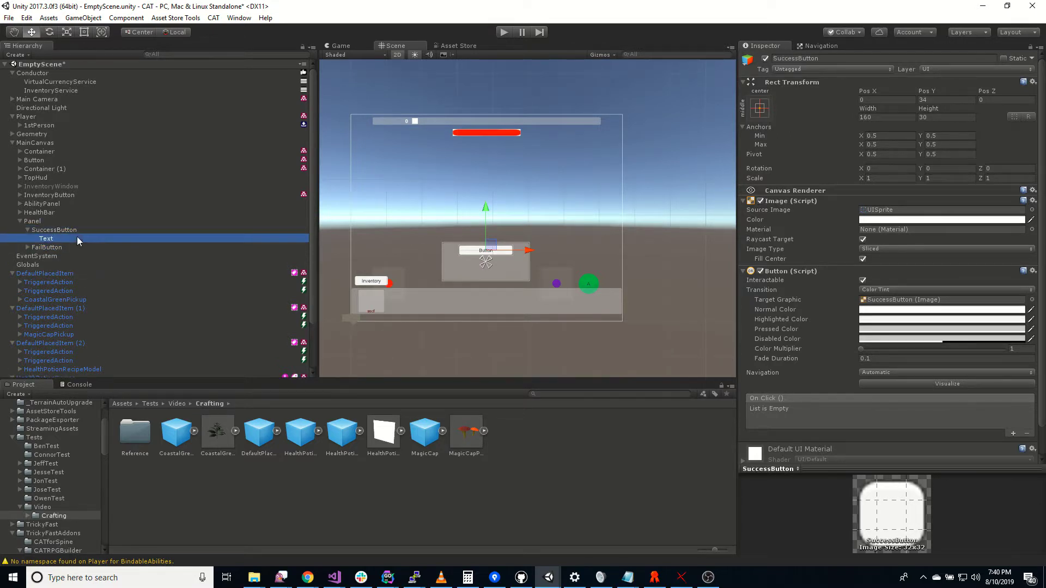
left_click(817, 220)
type("Success")
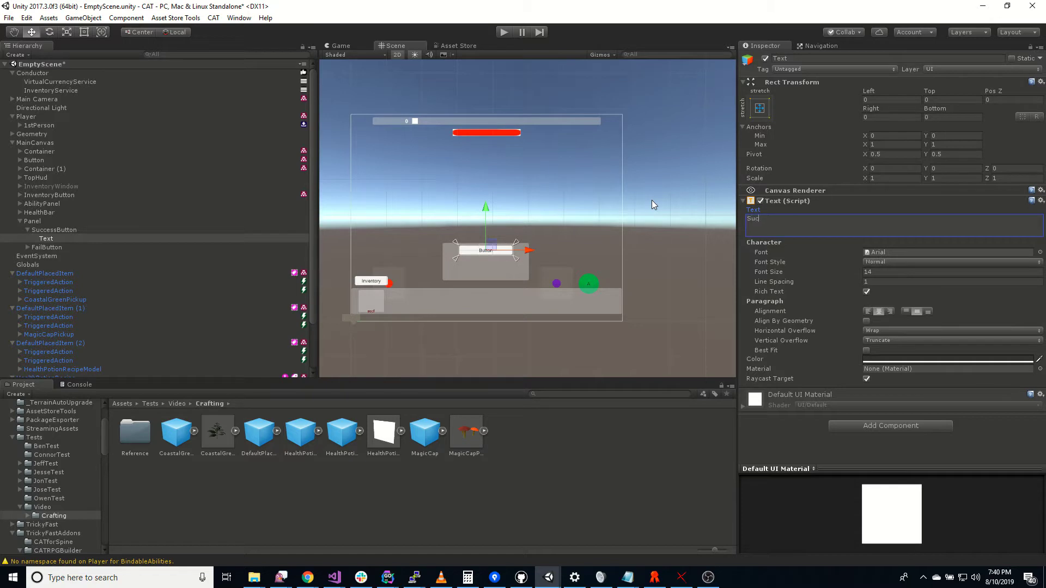
Change FailButton's label text to "Fail" and move the button below SuccessButton to about Pos Y -19.
left_click(27, 247)
left_click(46, 256)
left_click(817, 220)
type("Fail")
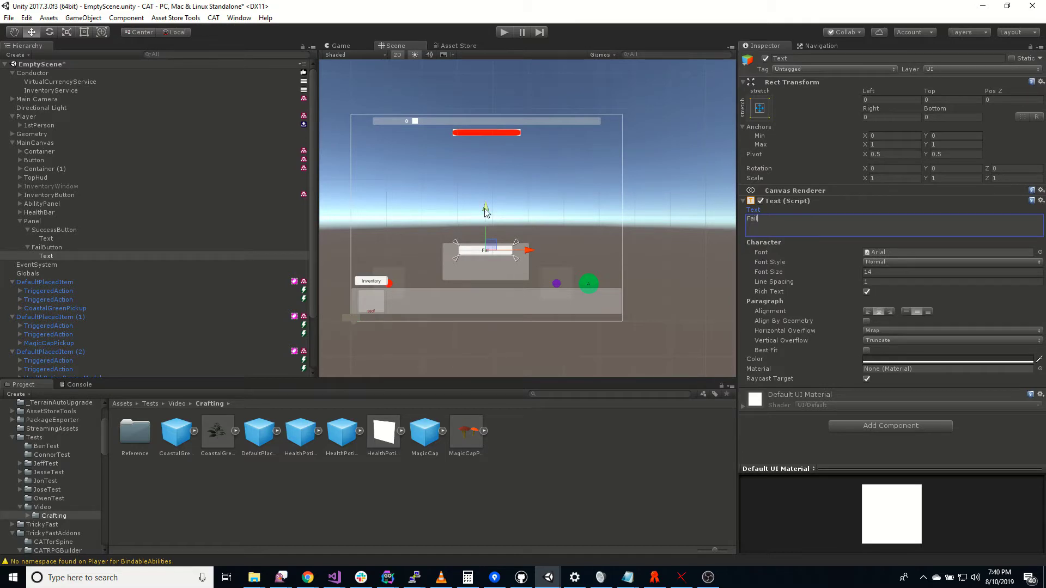
left_click(87, 247)
left_click_drag(484, 207, 482, 224)
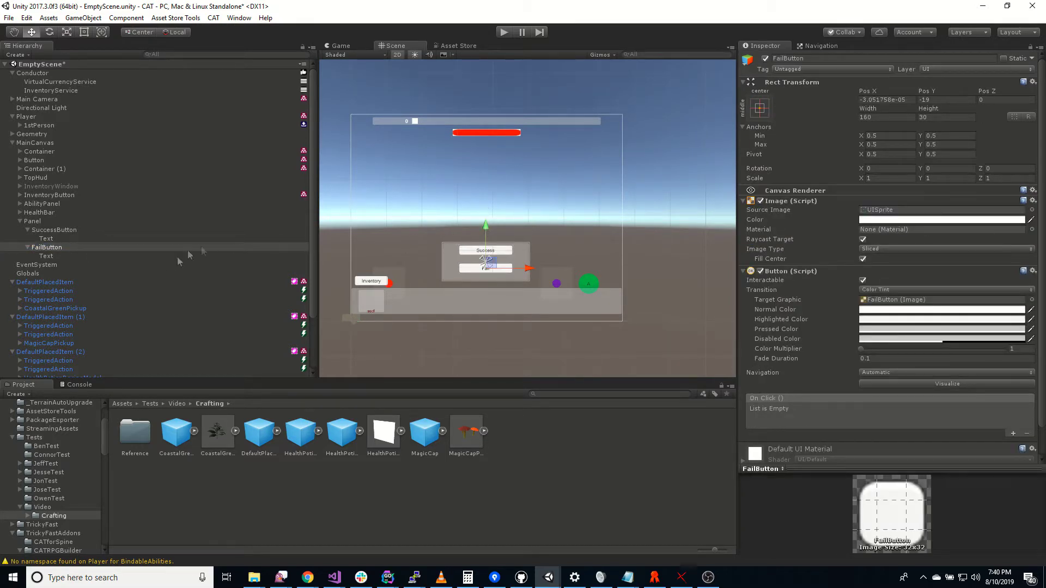
Add a State Machine component to SuccessButton.
left_click(74, 221)
left_click(60, 229)
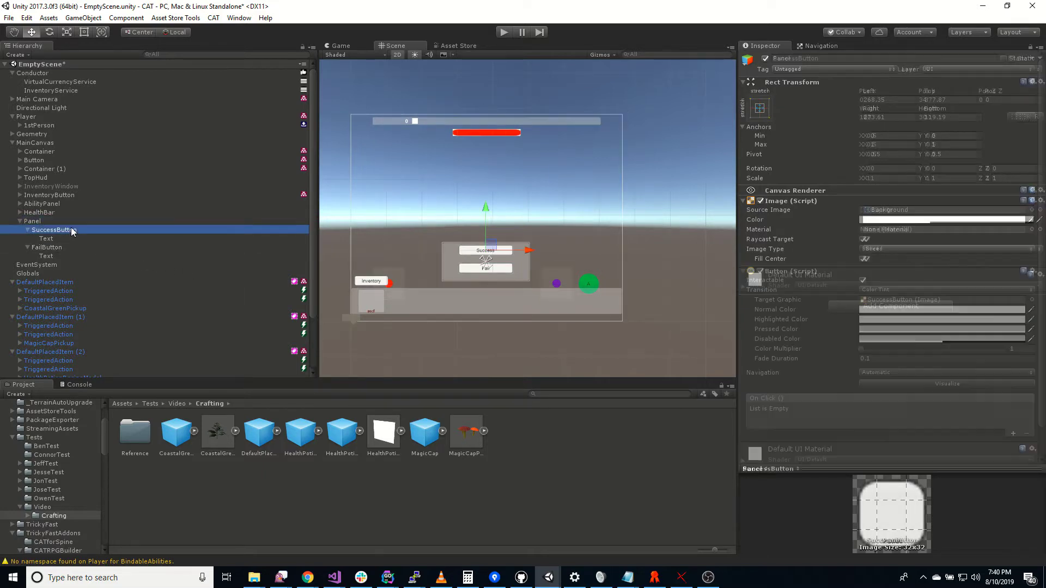
scroll(809, 367, "down", 2)
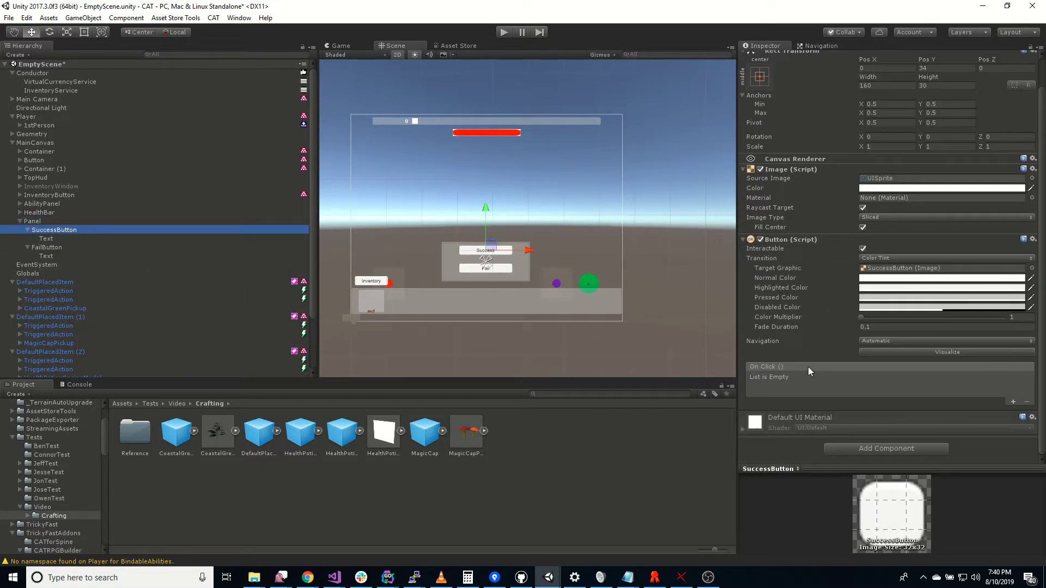
left_click(883, 450)
type("stat")
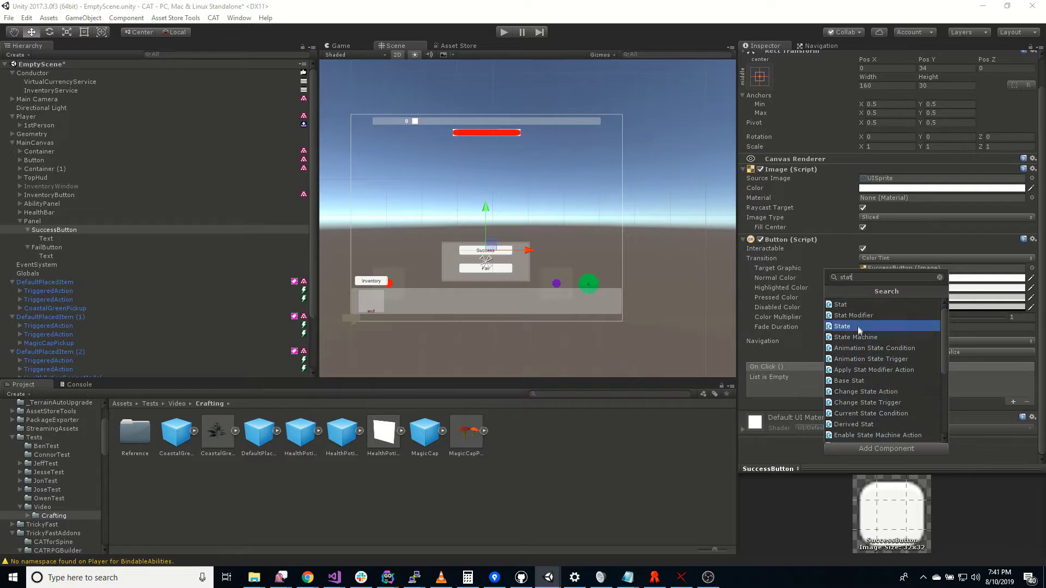
left_click(874, 336)
scroll(790, 380, "down", 3)
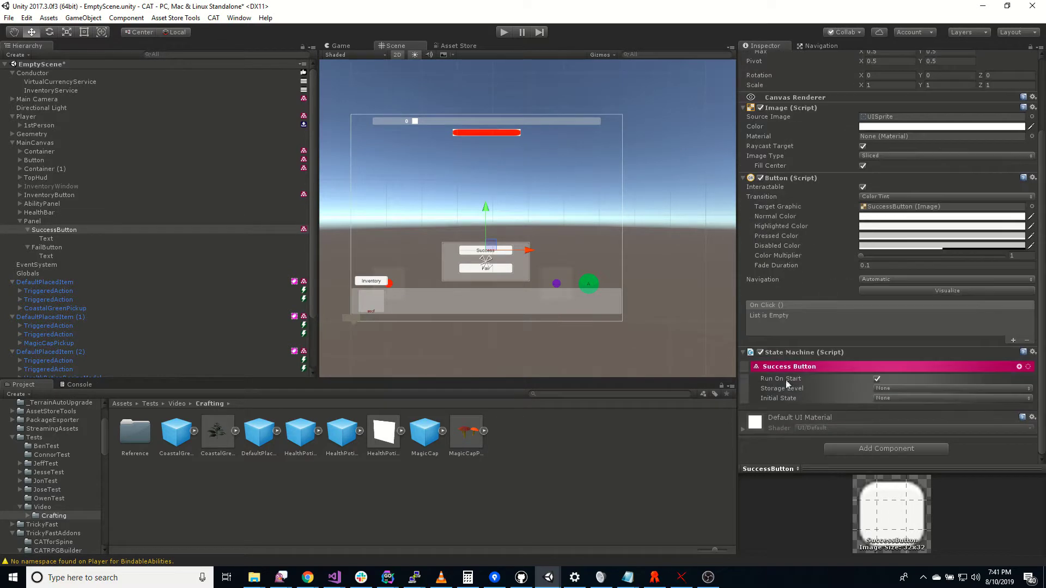
Add a UI Button trigger to SuccessButton's state machine.
left_click(1019, 366)
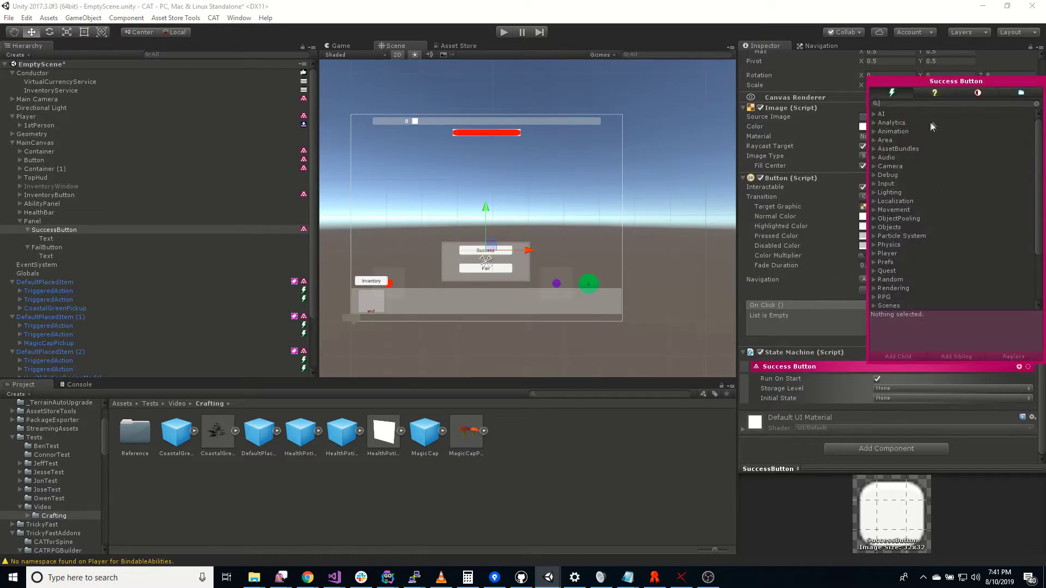
type("but")
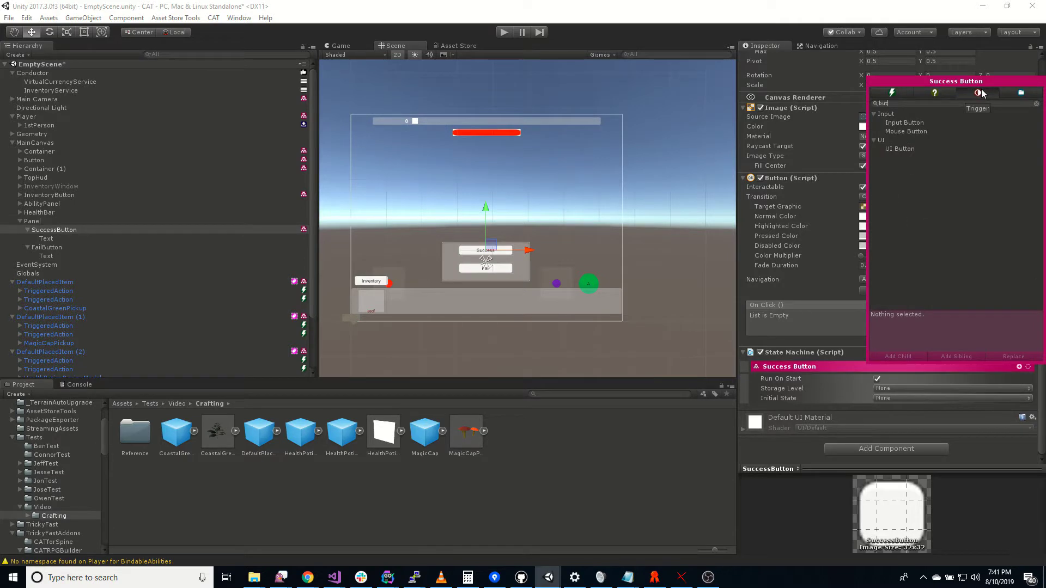
double_click(910, 148)
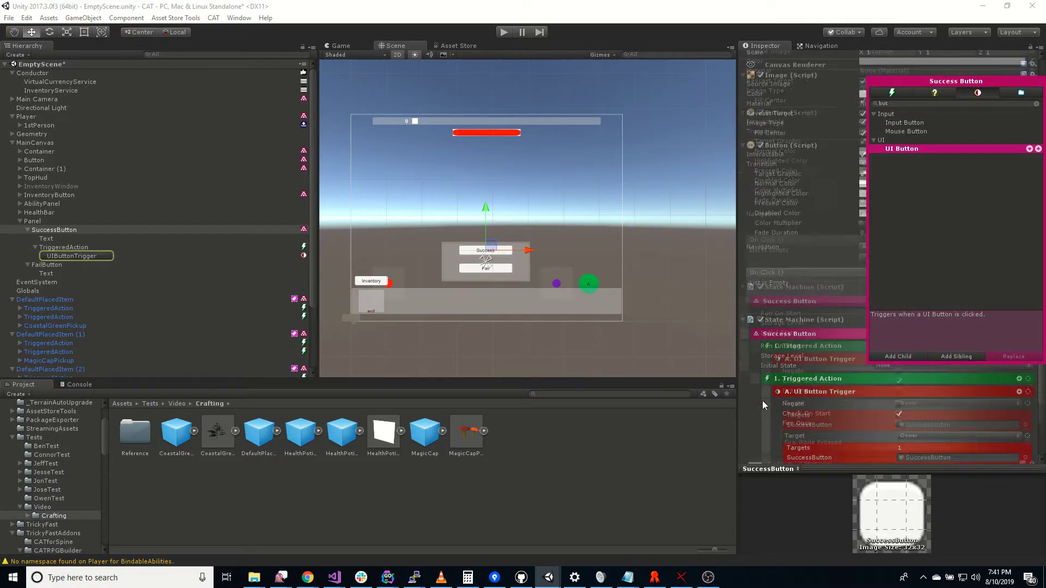
scroll(762, 401, "down", 5)
left_click(751, 403)
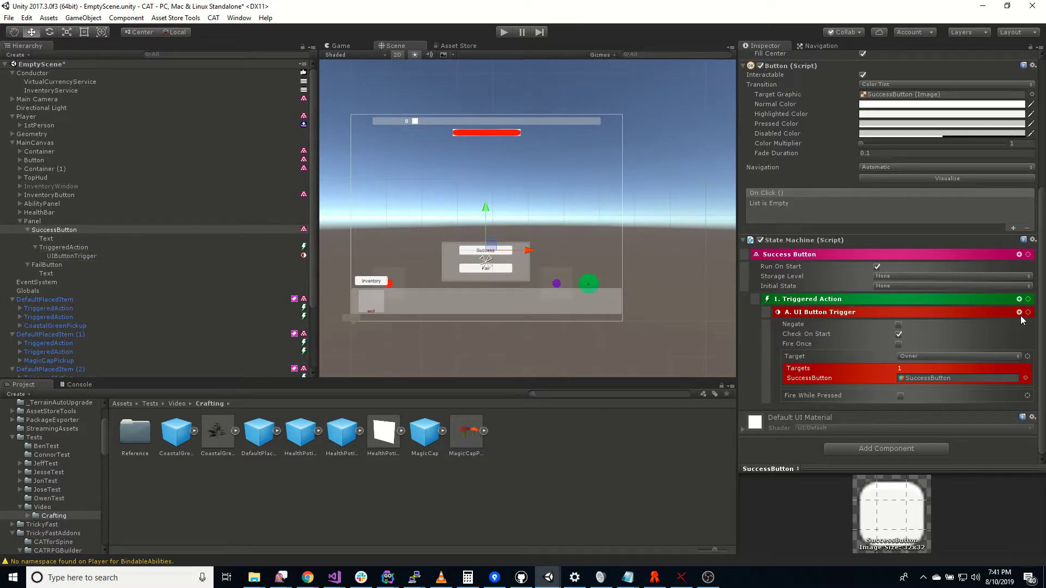
Add a Complete Craft action to SuccessButton's Triggered Action.
left_click(1019, 299)
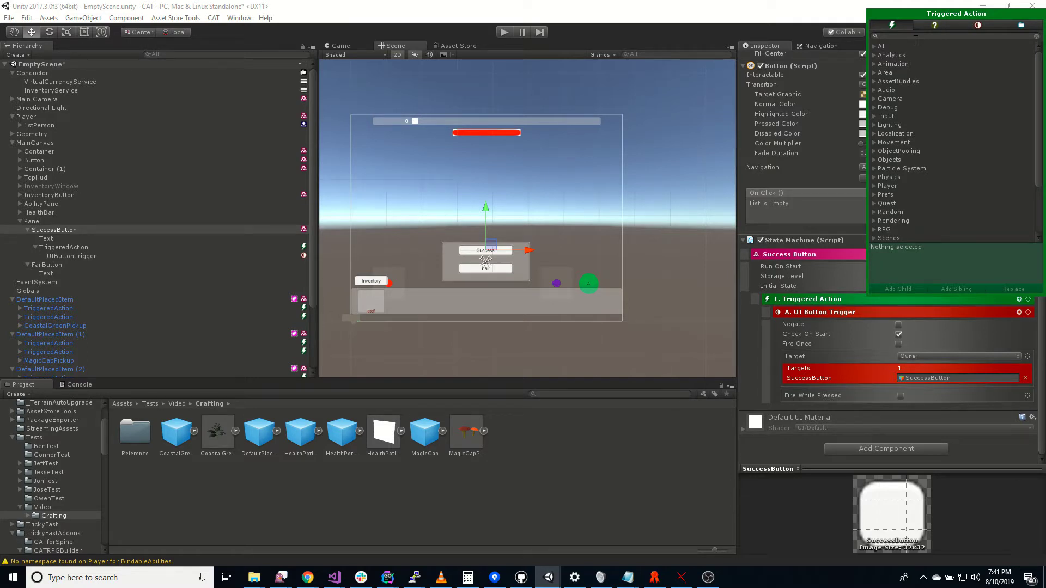
type("cra")
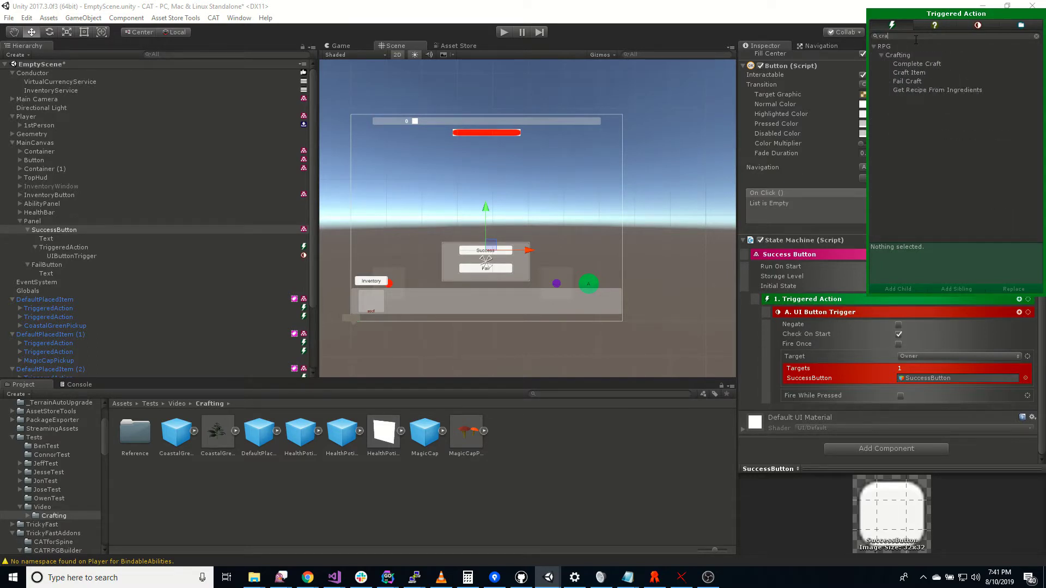
double_click(926, 64)
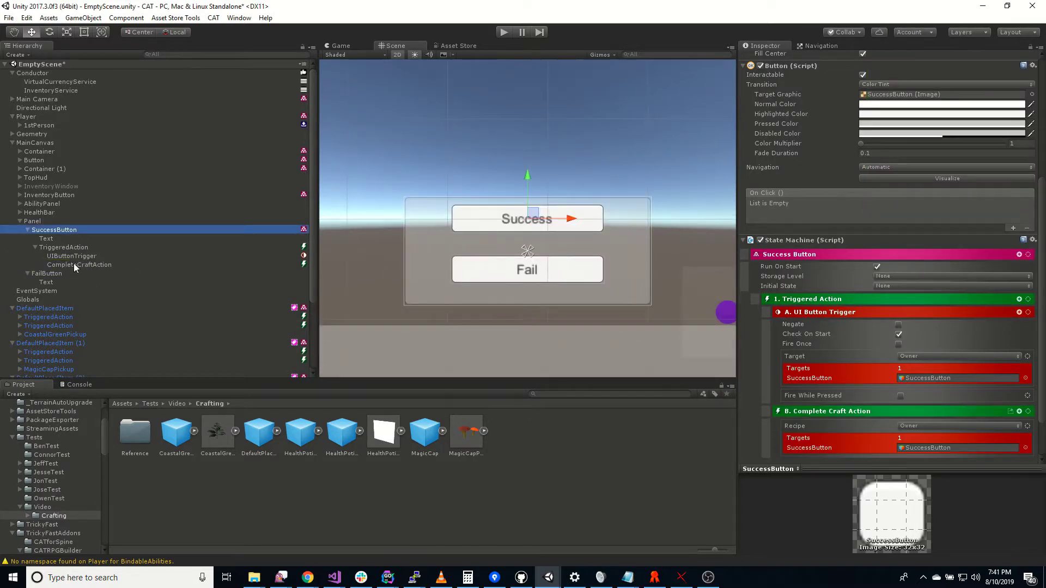
Enable Use Binding for the Recipe target of SuccessButton's CompleteCraftAction.
left_click(74, 264)
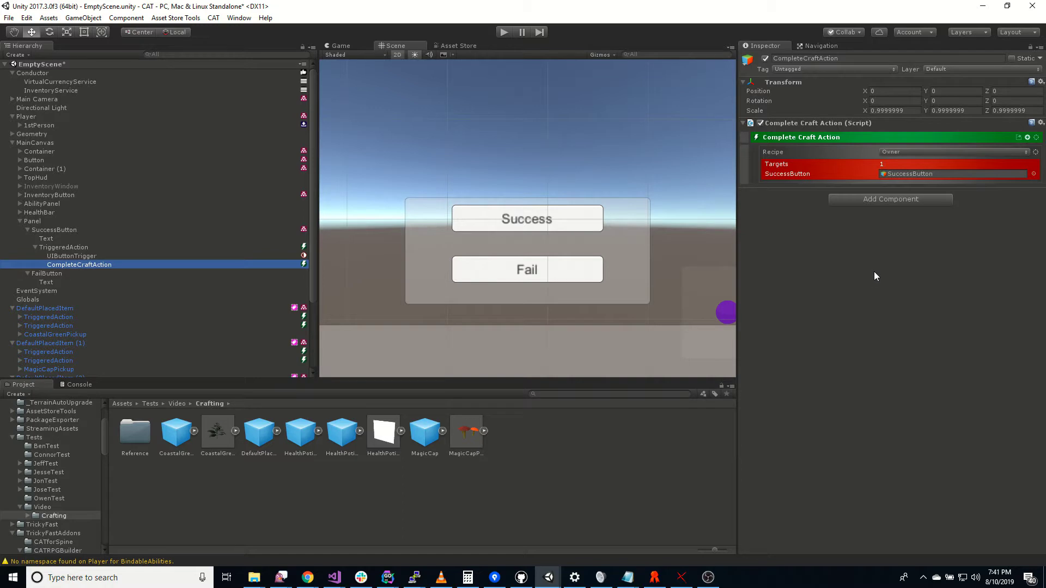
left_click(1036, 153)
mouse_move(1011, 274)
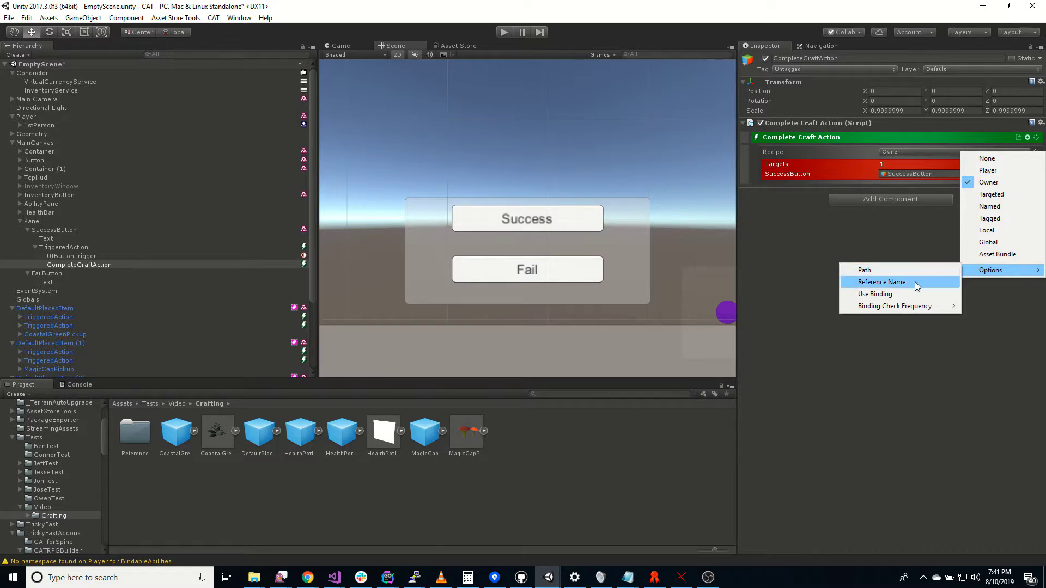
left_click(901, 294)
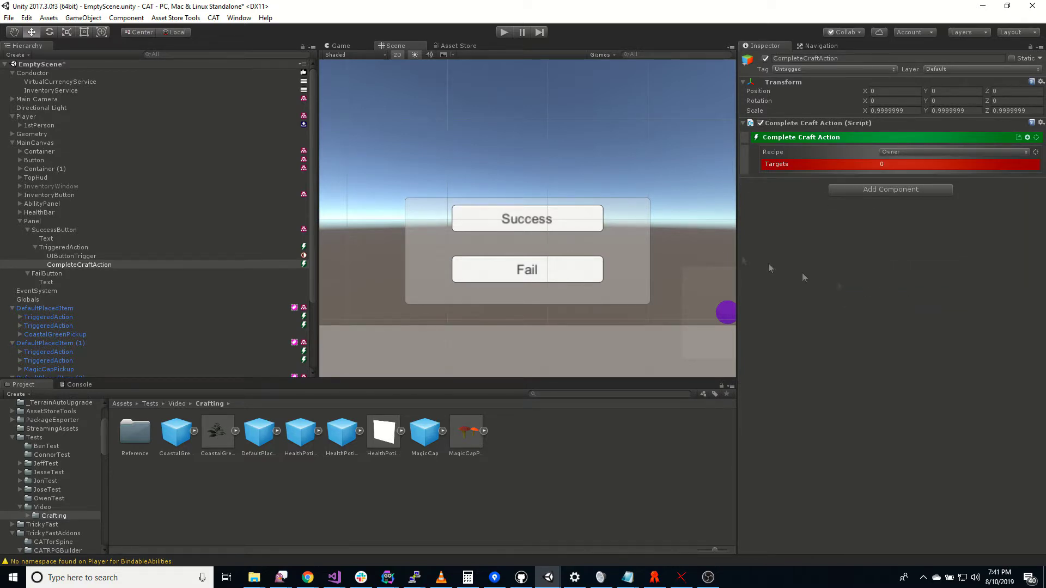
Add a Data Bind Base component to SuccessButton.
left_click(72, 231)
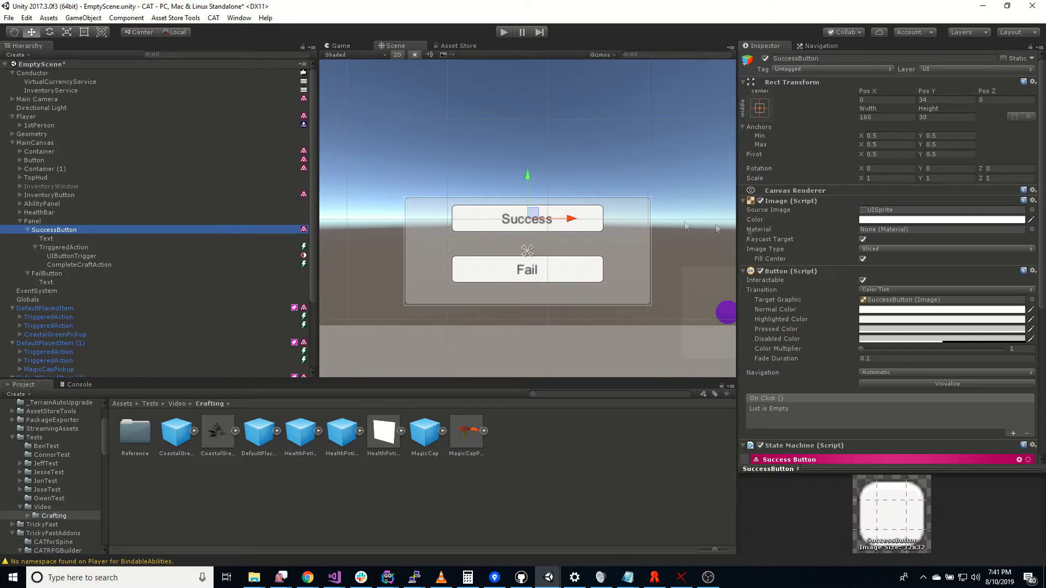
scroll(874, 429, "down", 8)
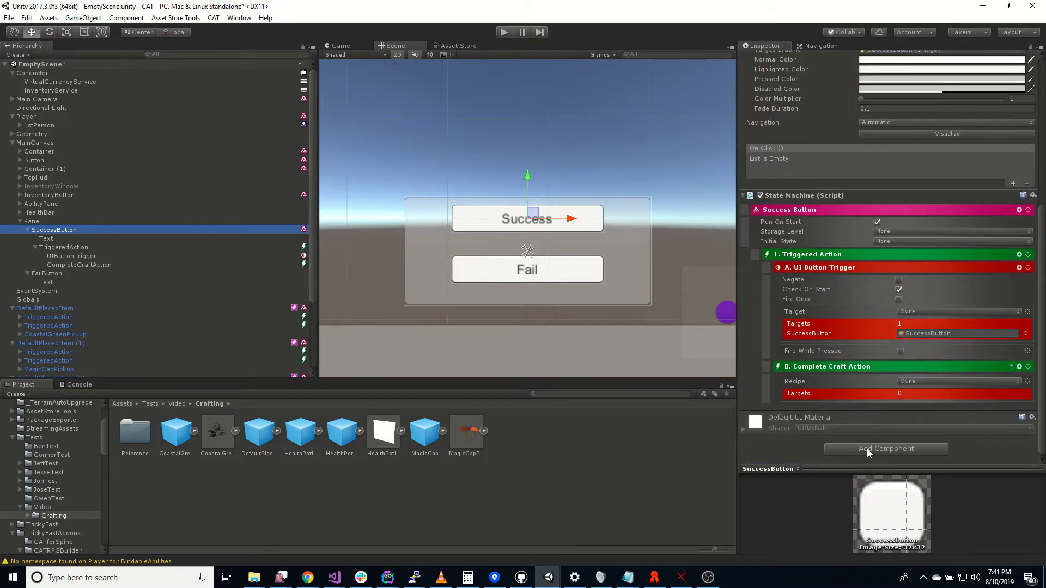
left_click(868, 450)
type("data")
left_click(874, 310)
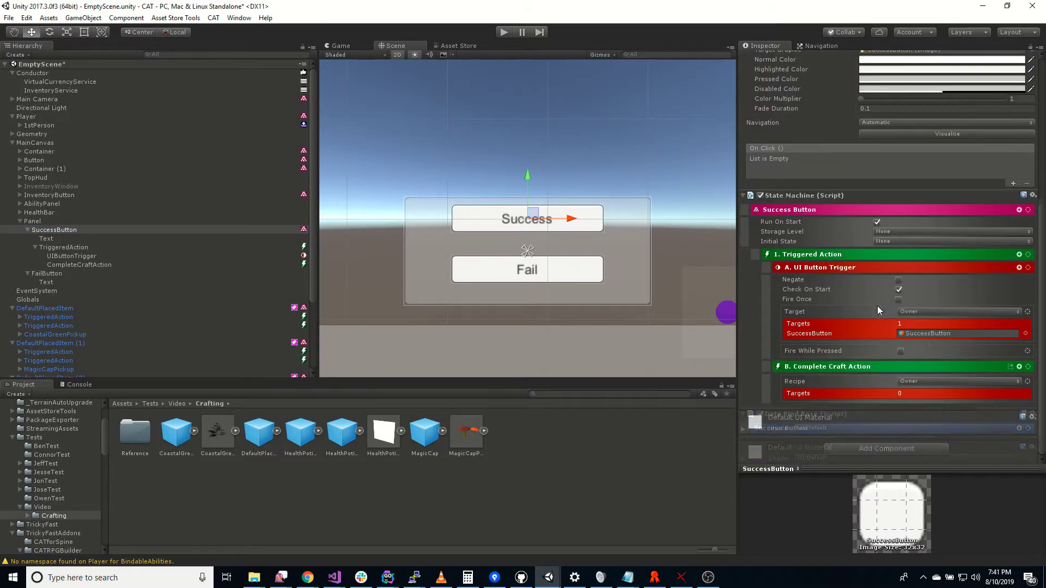
Add a Data Bind Base component and a State Machine component to FailButton.
left_click(52, 273)
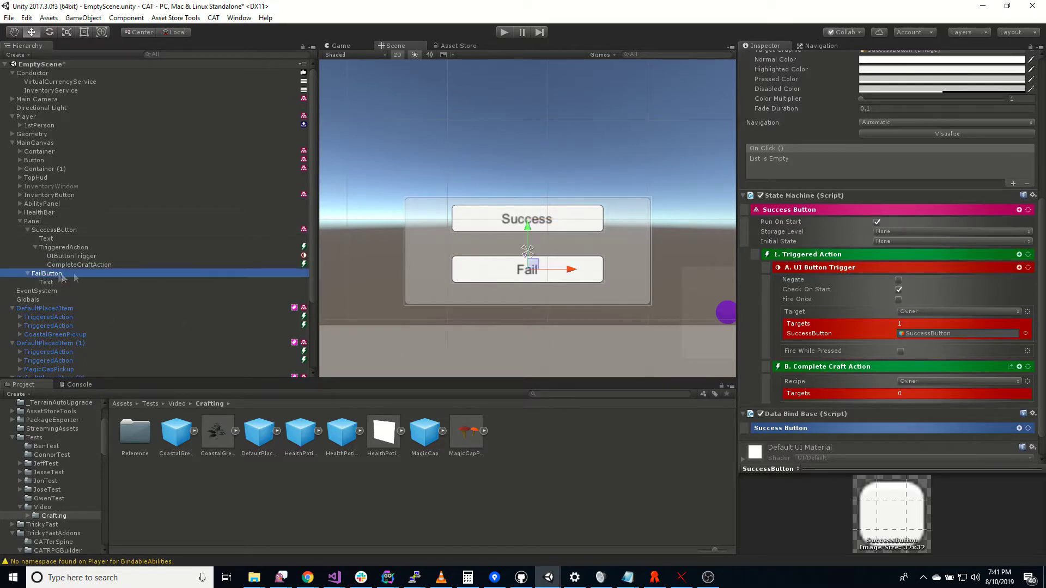
left_click(884, 450)
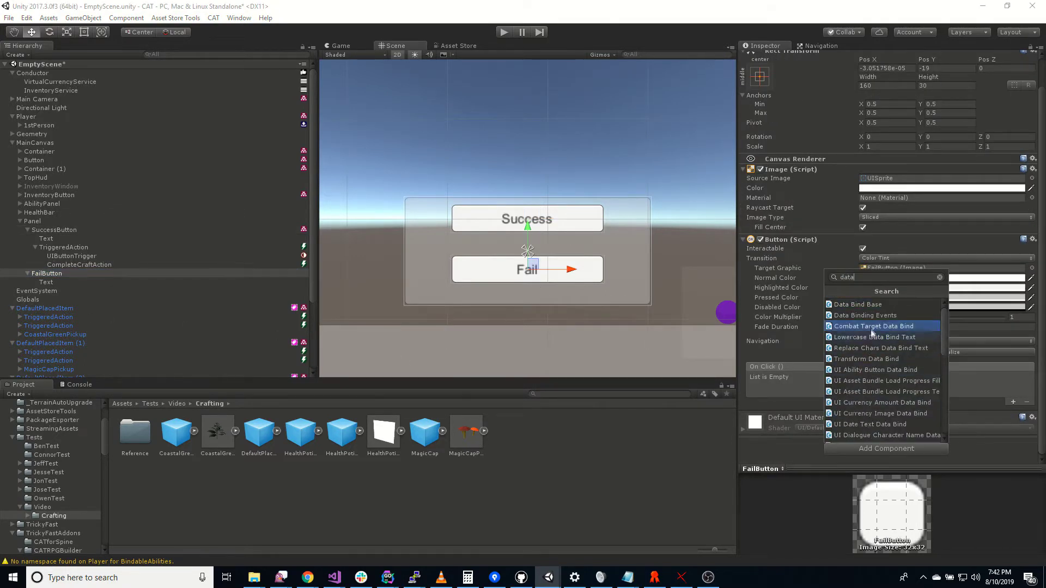
left_click(872, 301)
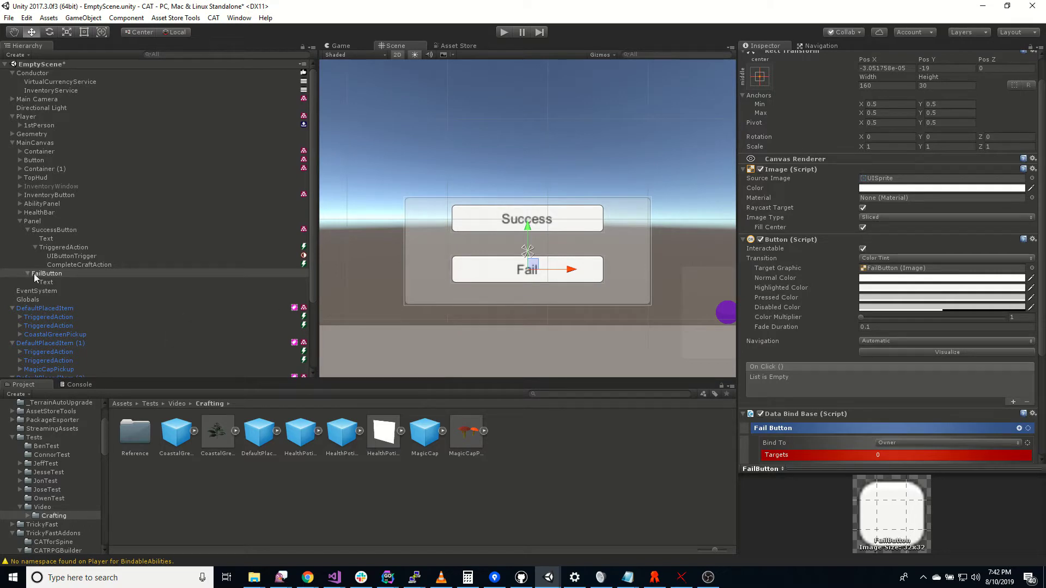
scroll(878, 447, "down", 5)
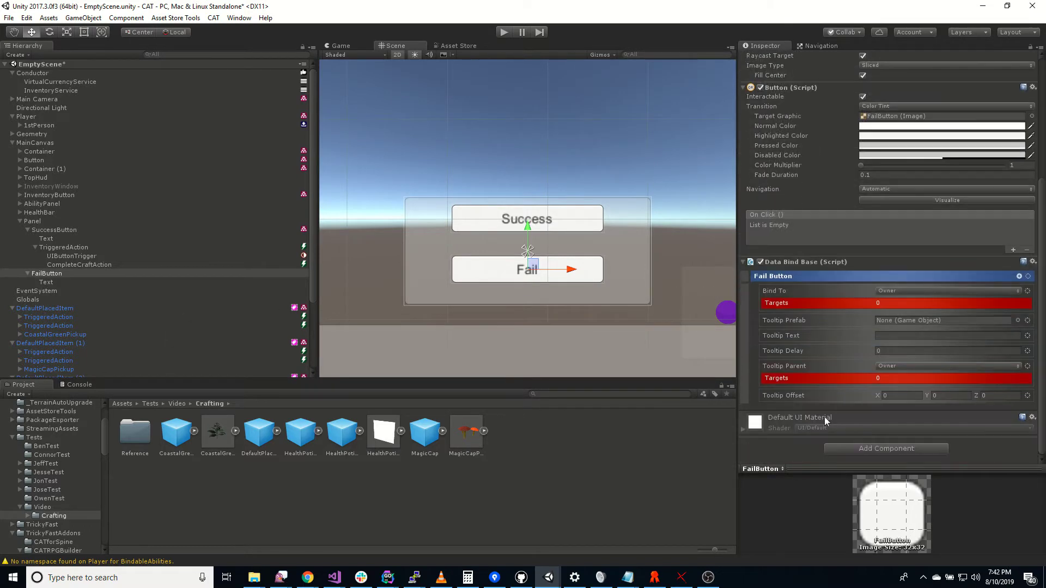
left_click(878, 447)
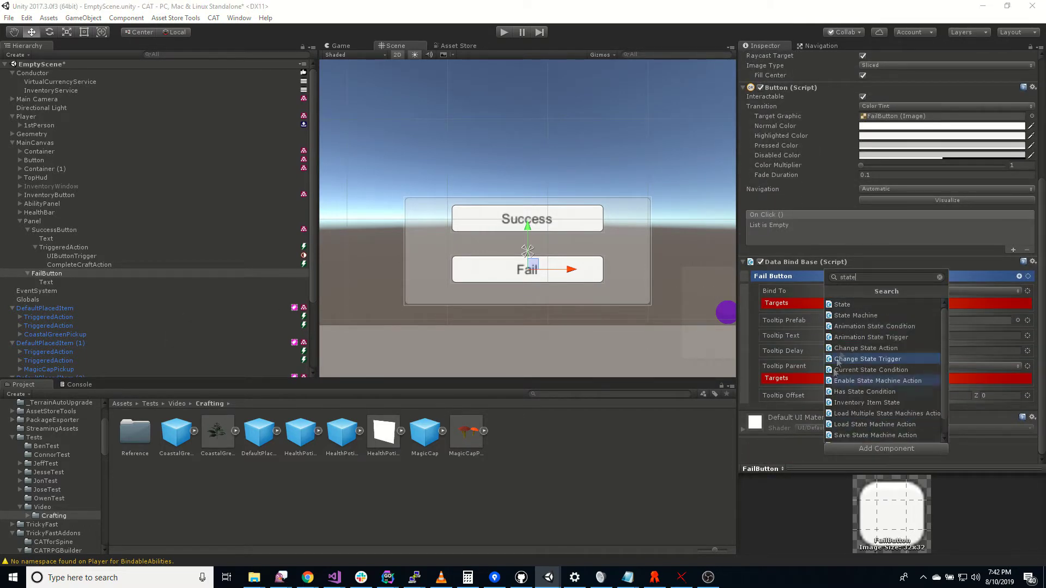
left_click(882, 311)
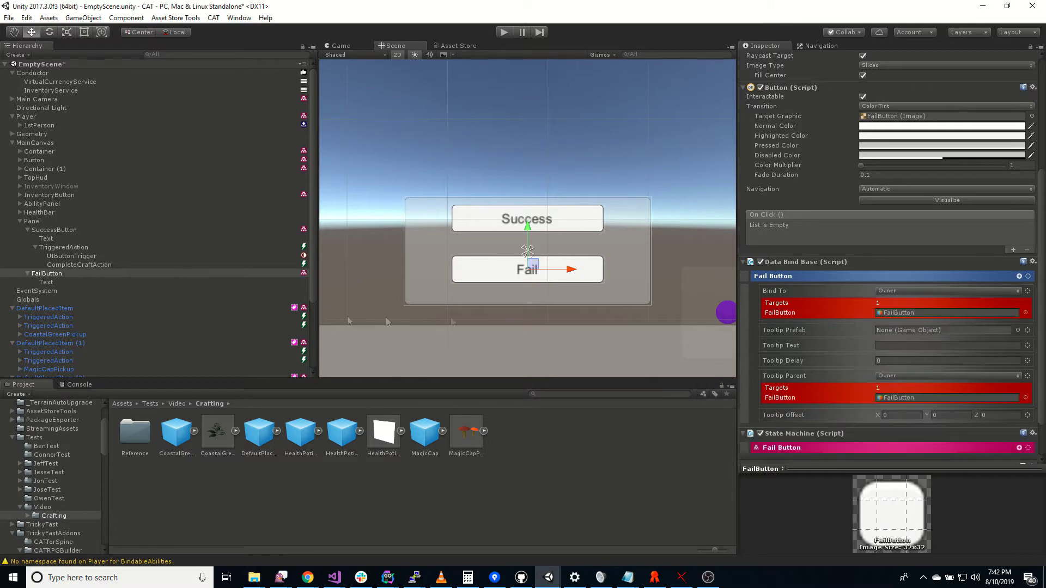
left_click(825, 448)
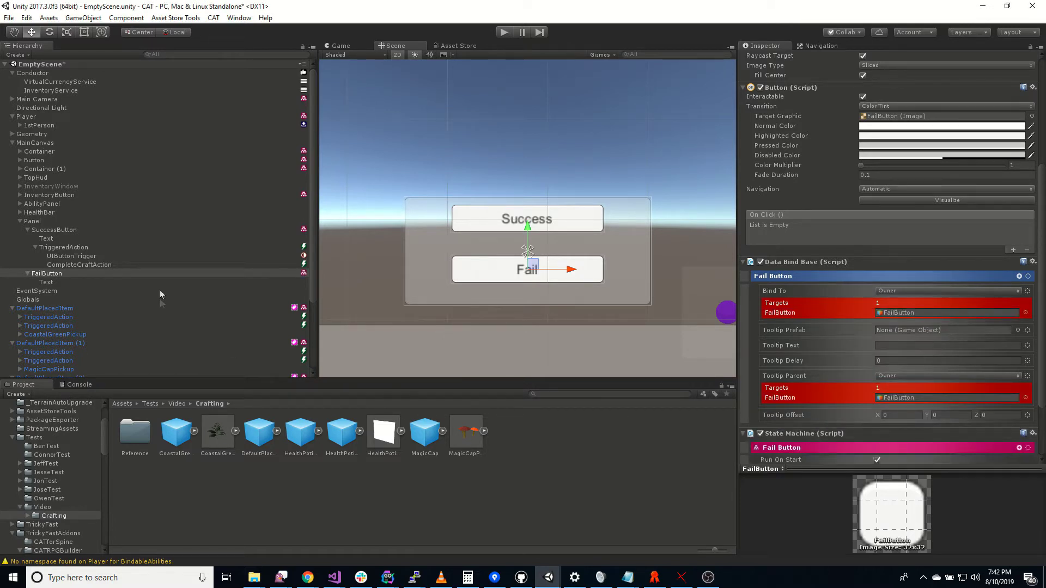
Copy SuccessButton's TriggeredAction into FailButton and expand the pasted copy in the hierarchy.
left_click(50, 247)
key("ctrl+d")
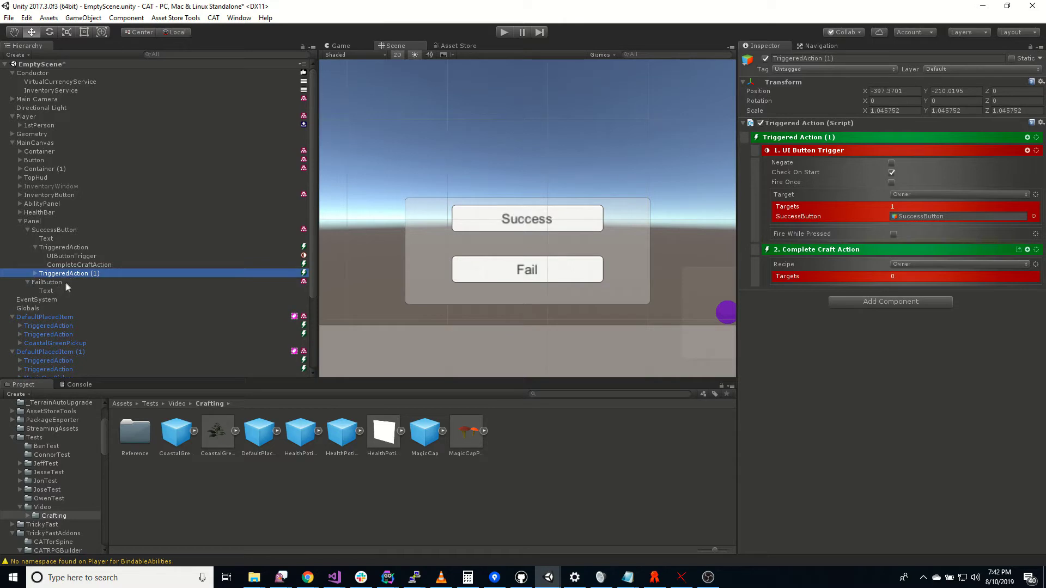
key("ctrl+z")
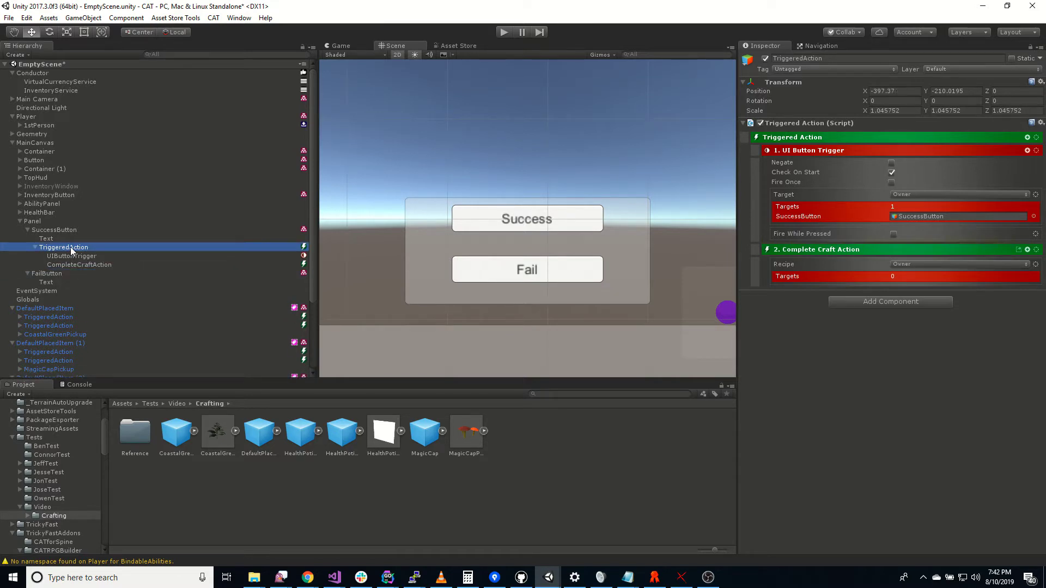
left_click(55, 275)
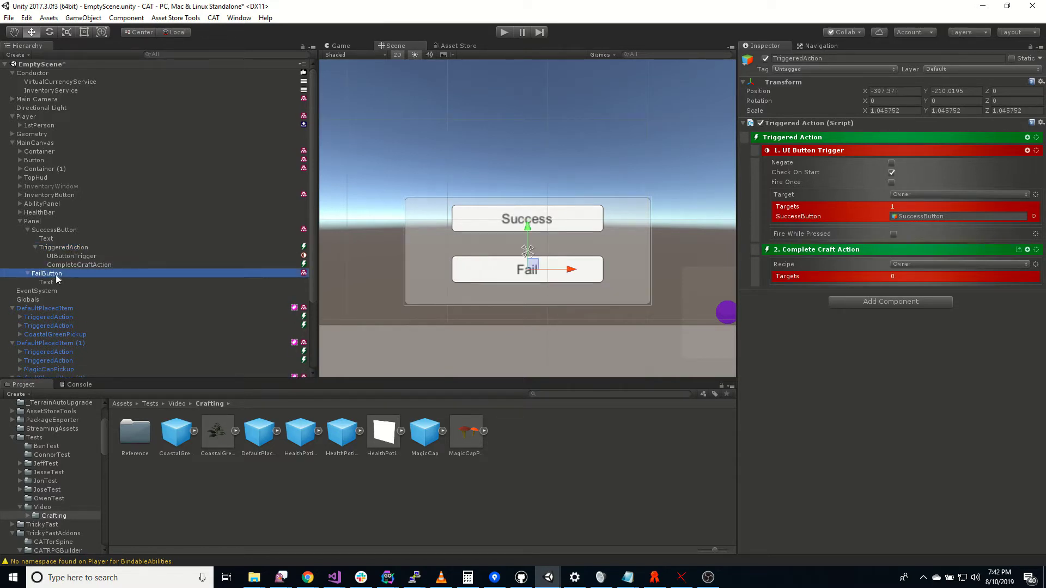
key("ctrl+v")
left_click(35, 292)
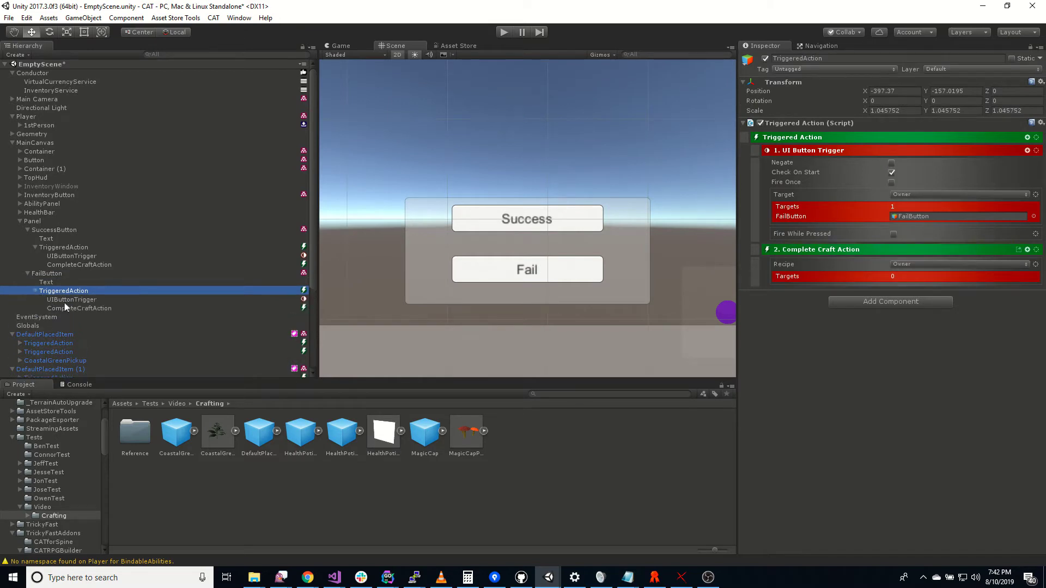
Replace the CompleteCraftAction in FailButton's TriggeredAction with a Fail Craft action.
left_click(72, 309)
key("Delete")
left_click(63, 292)
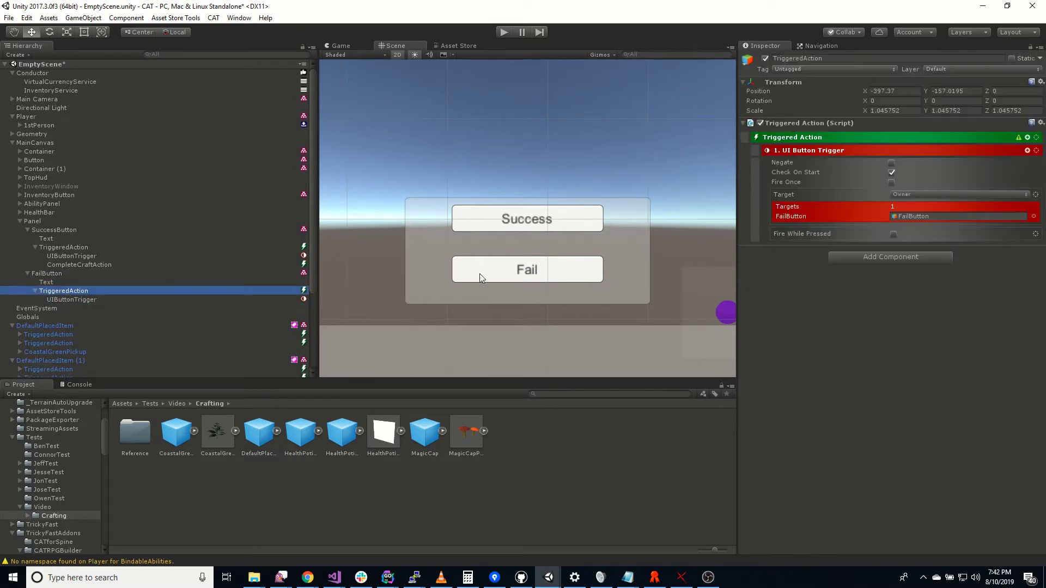
left_click(1027, 138)
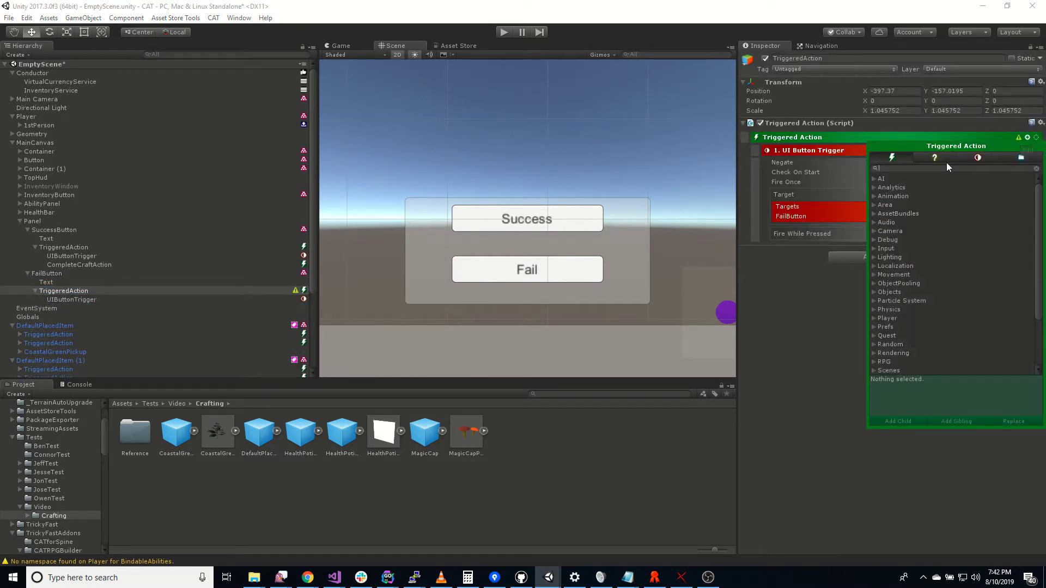
type("cra")
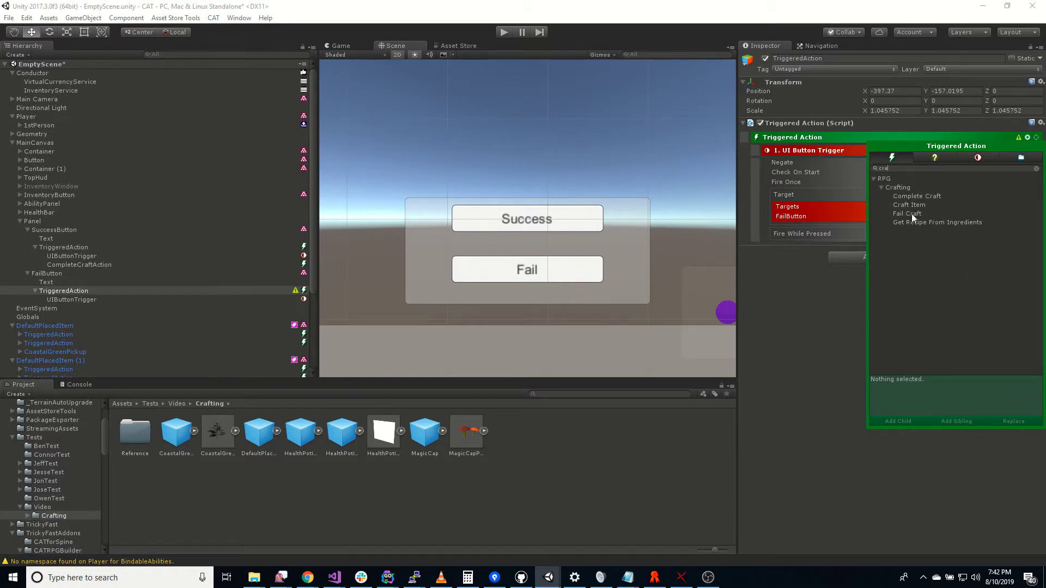
double_click(911, 214)
left_click(773, 433)
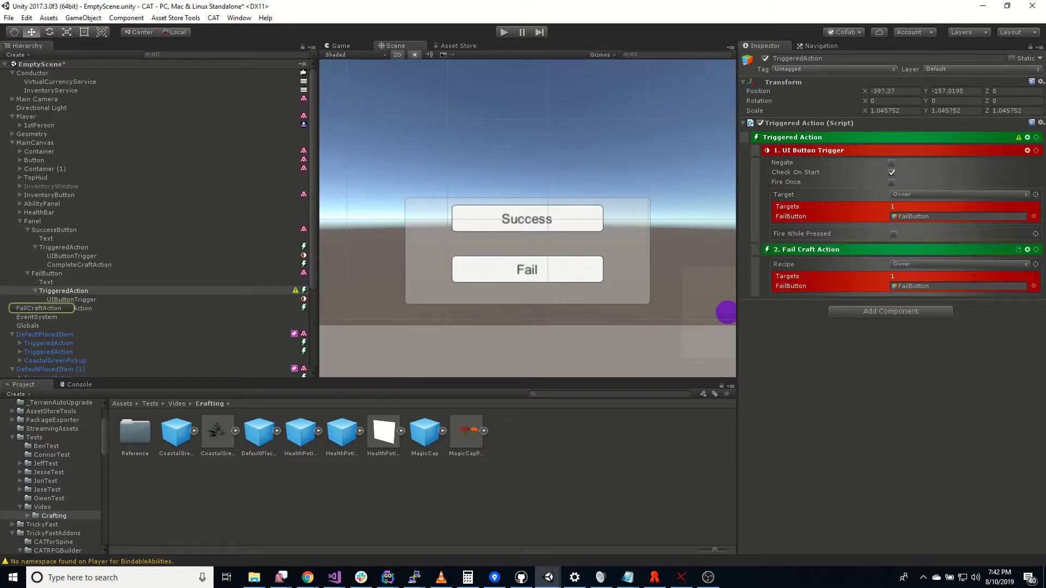
Enable Use Binding for the Recipe target of FailButton's Fail Craft action.
left_click(1037, 265)
mouse_move(1008, 382)
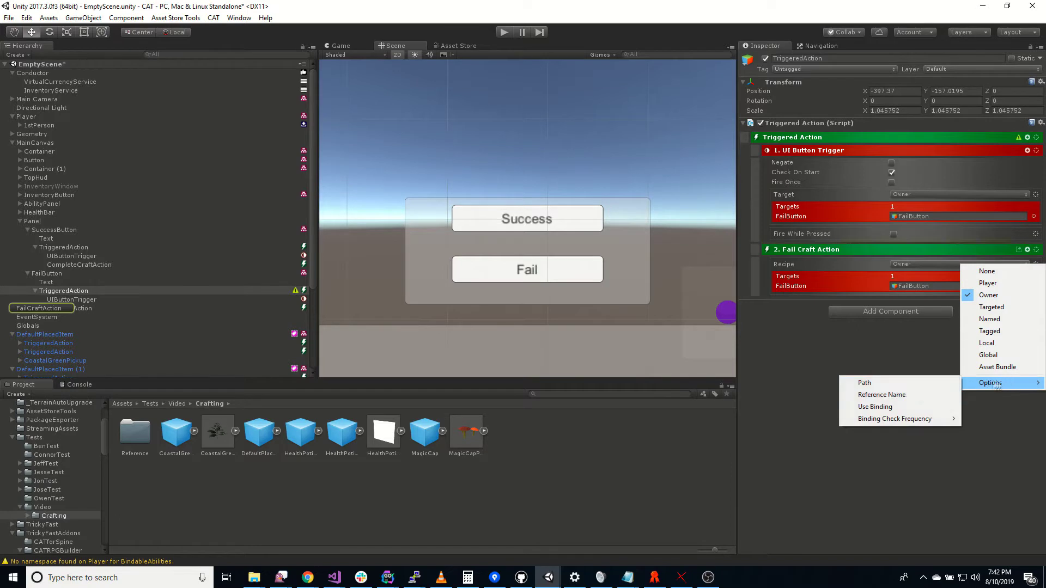
left_click(884, 407)
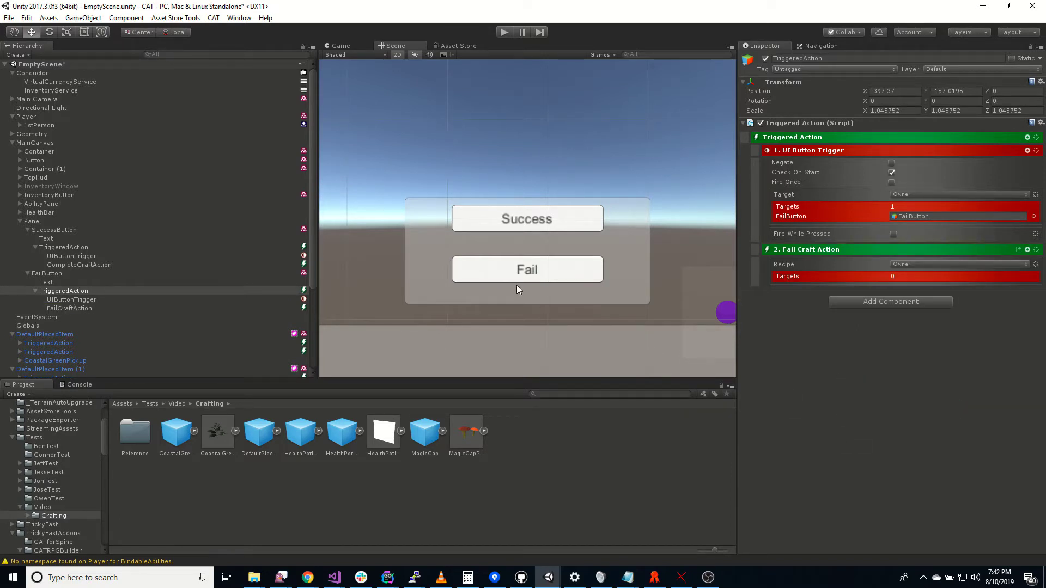
Save the crafting Panel from the hierarchy as a prefab in the Crafting folder.
left_click(44, 223)
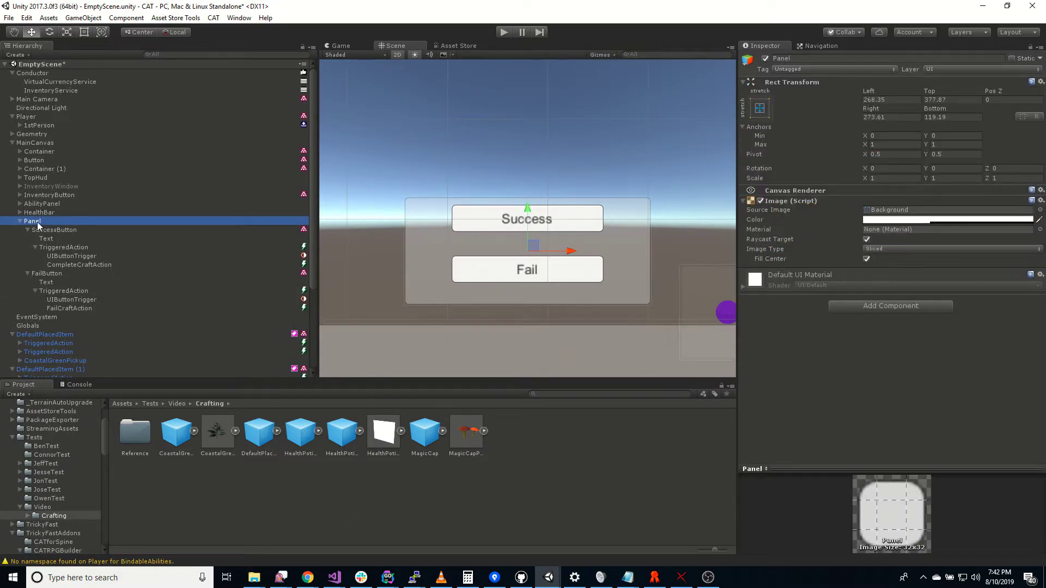
left_click_drag(34, 223, 555, 432)
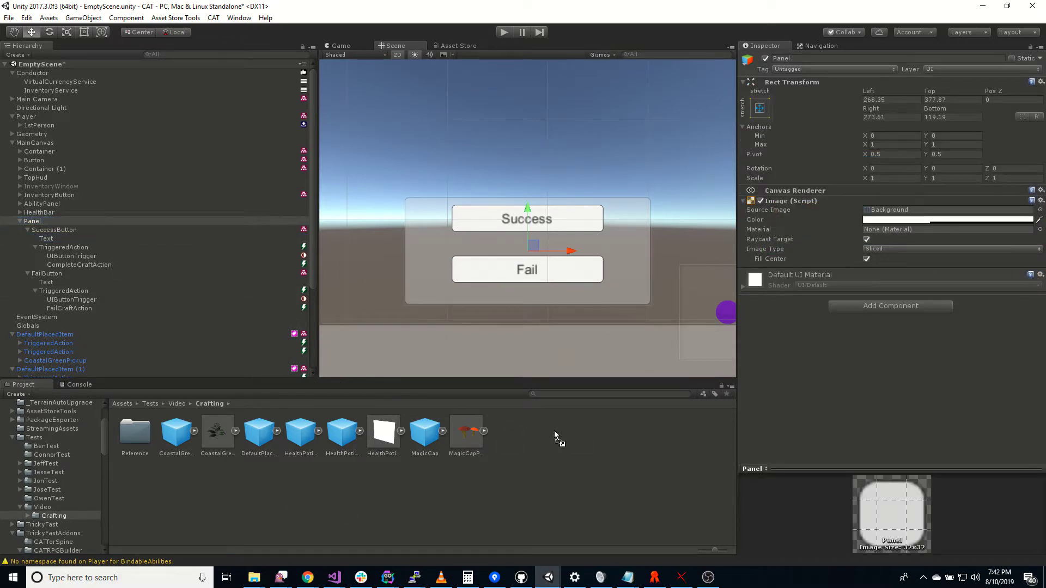
left_click_drag(554, 430, 555, 430)
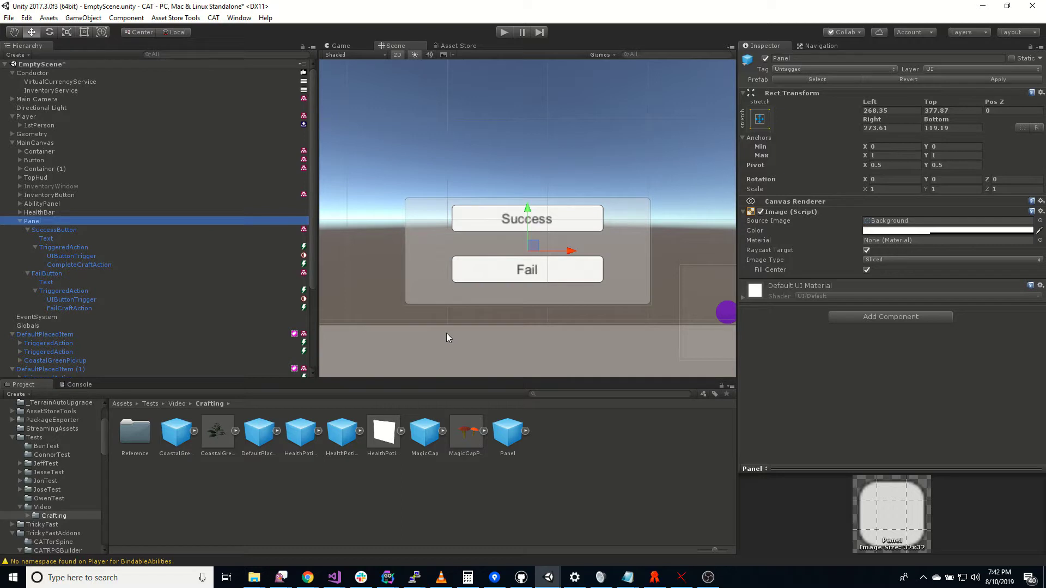
left_click(81, 257)
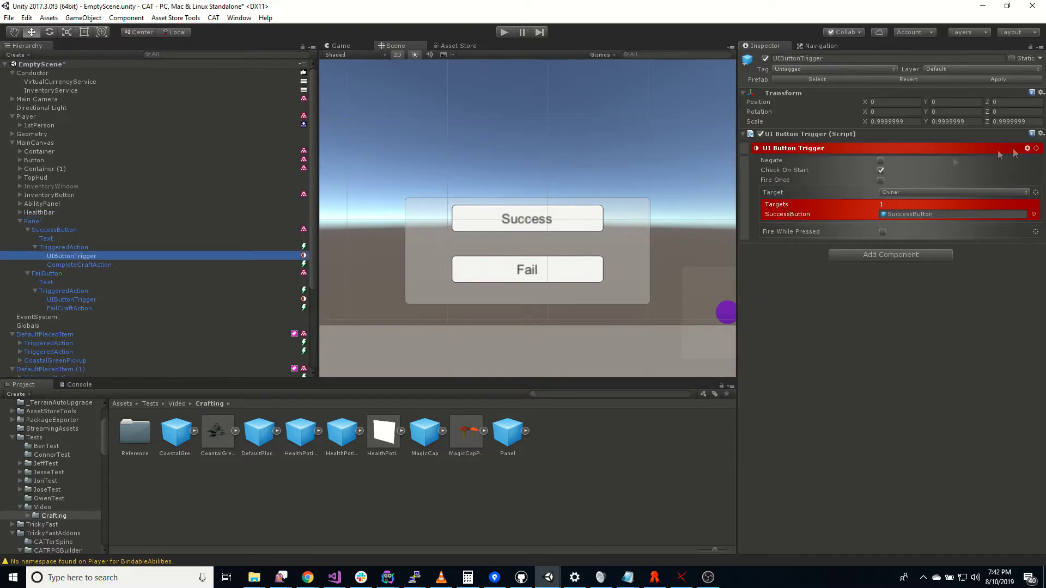
left_click(80, 248)
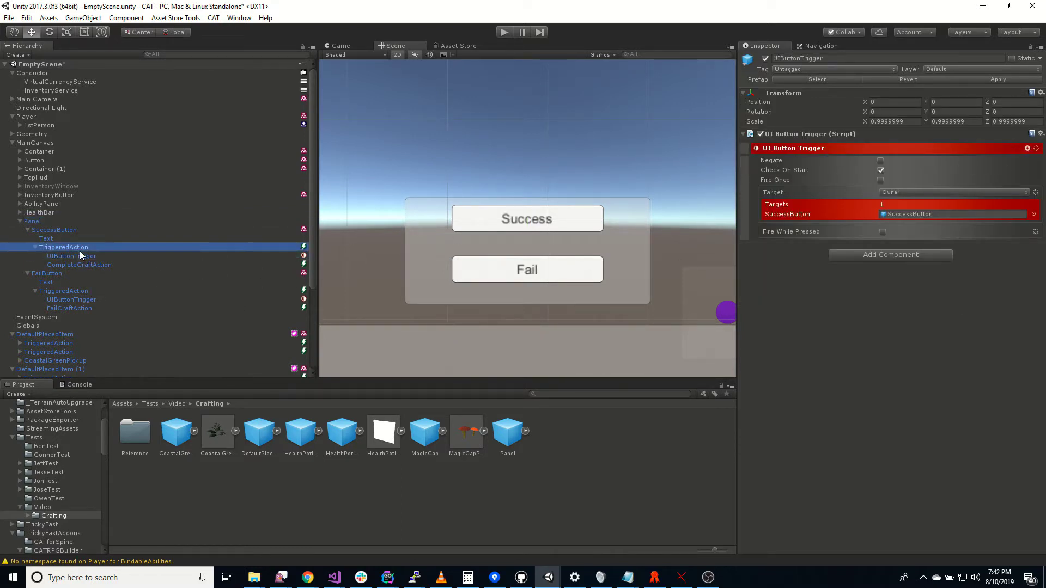
left_click(1028, 148)
left_click(59, 231)
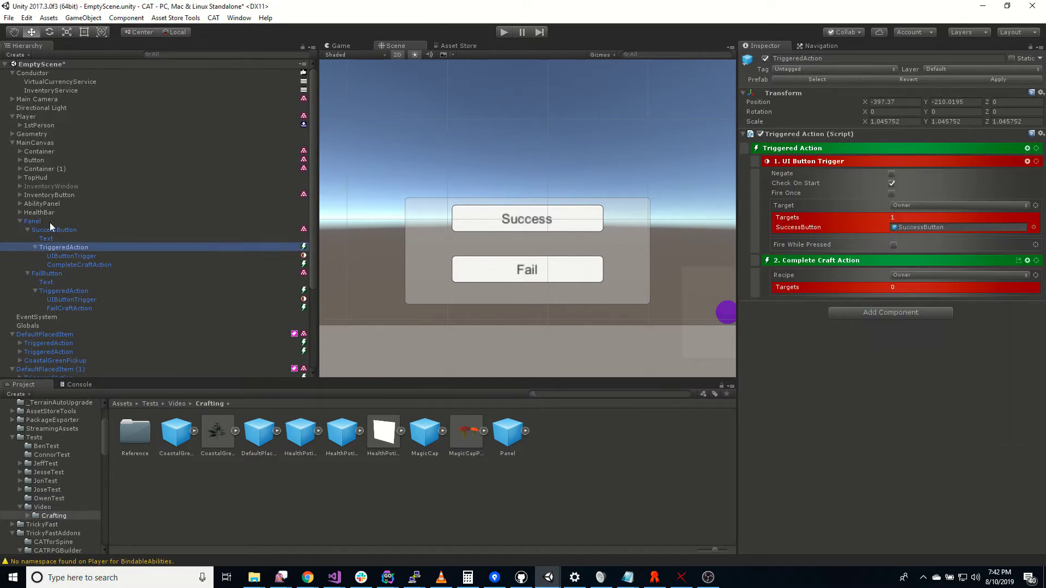
Rename the Panel object in the hierarchy as CraftWindow.
left_click(46, 222)
left_click(108, 222)
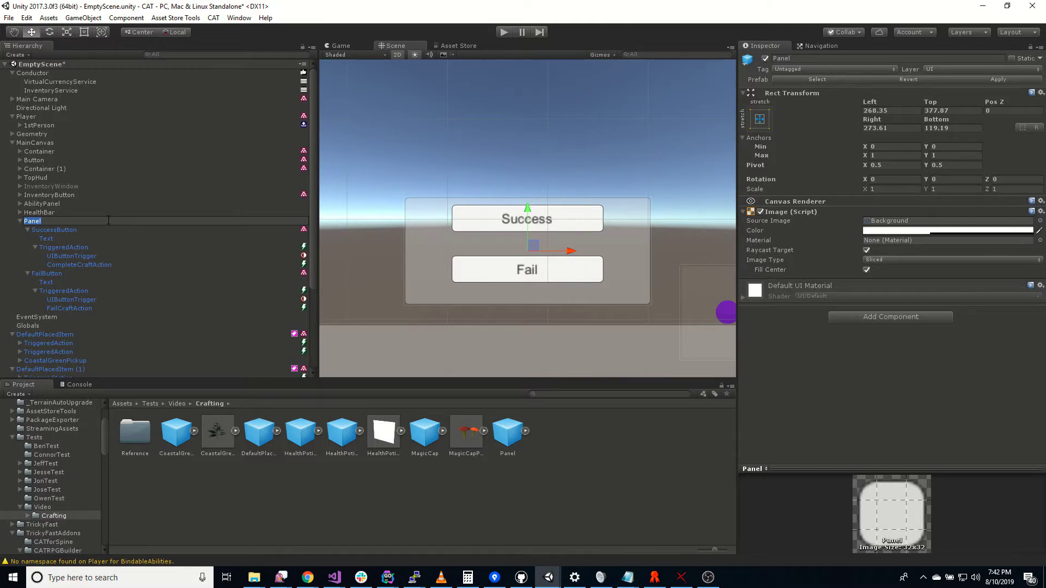
type("CraftWindow")
key("Return")
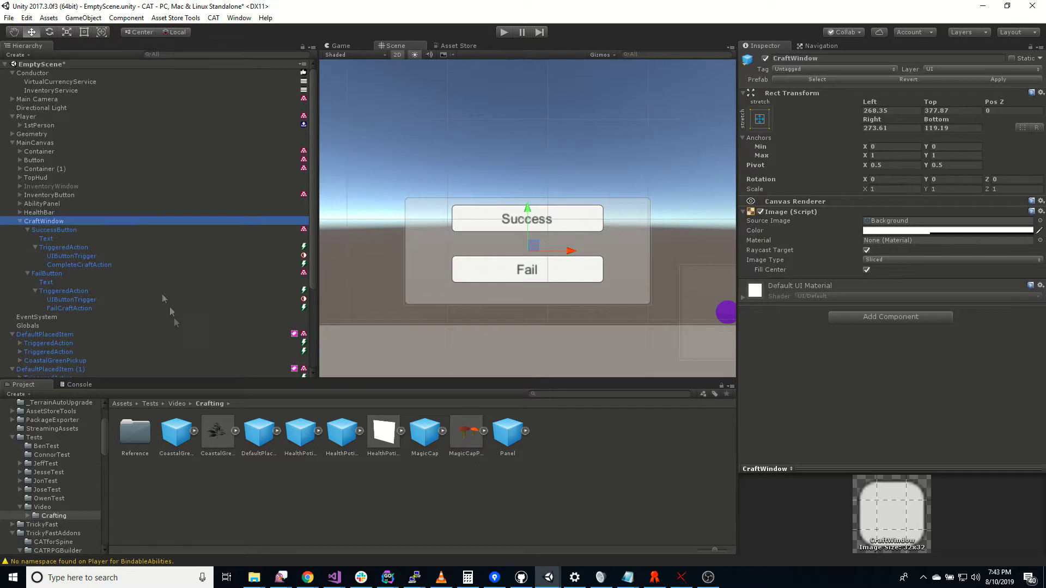
Add a Destroy Object action to SuccessButton's TriggeredAction.
left_click(64, 247)
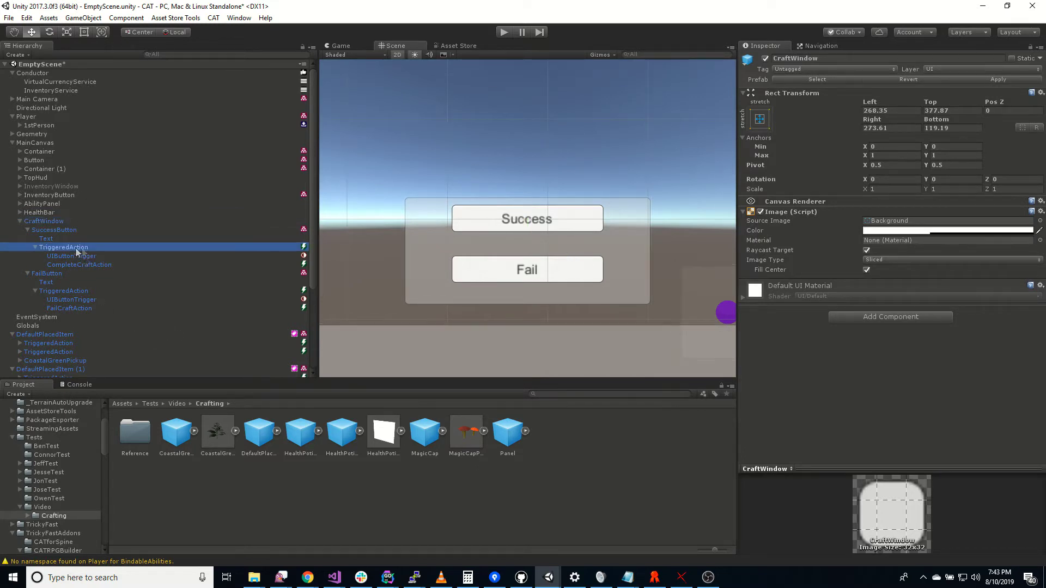
left_click(1027, 148)
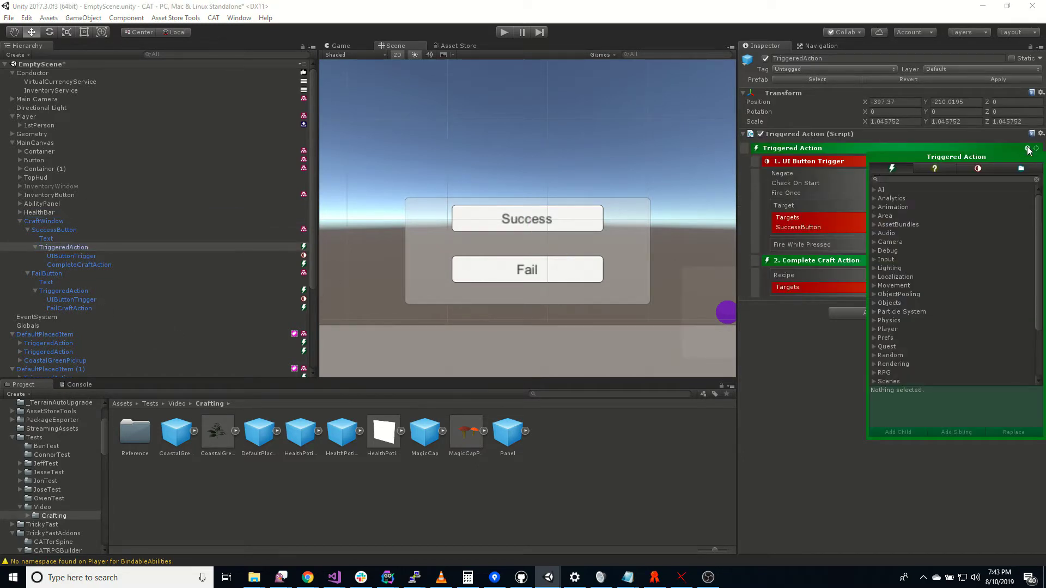
type("dest")
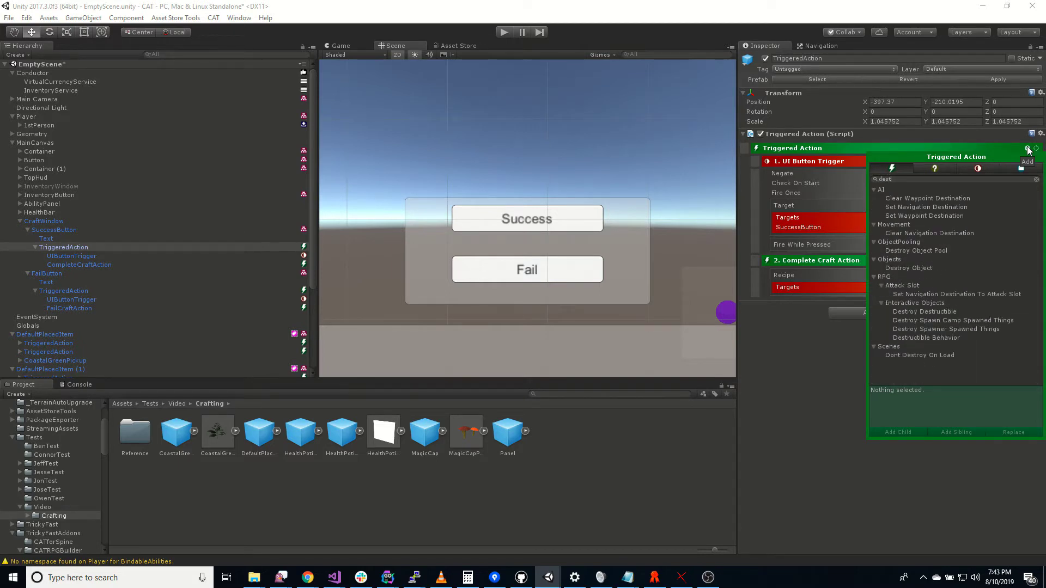
double_click(917, 268)
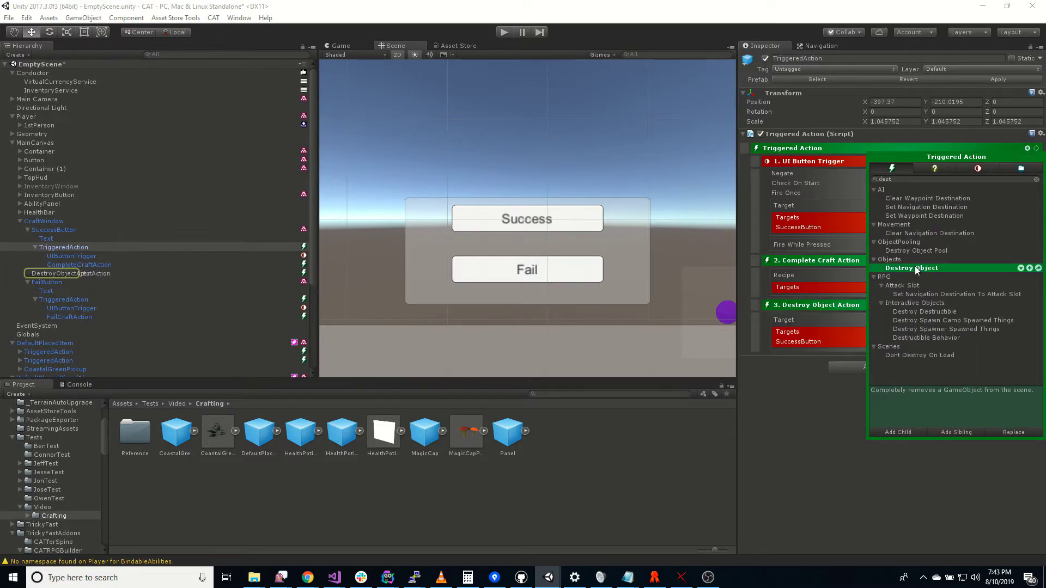
left_click(782, 442)
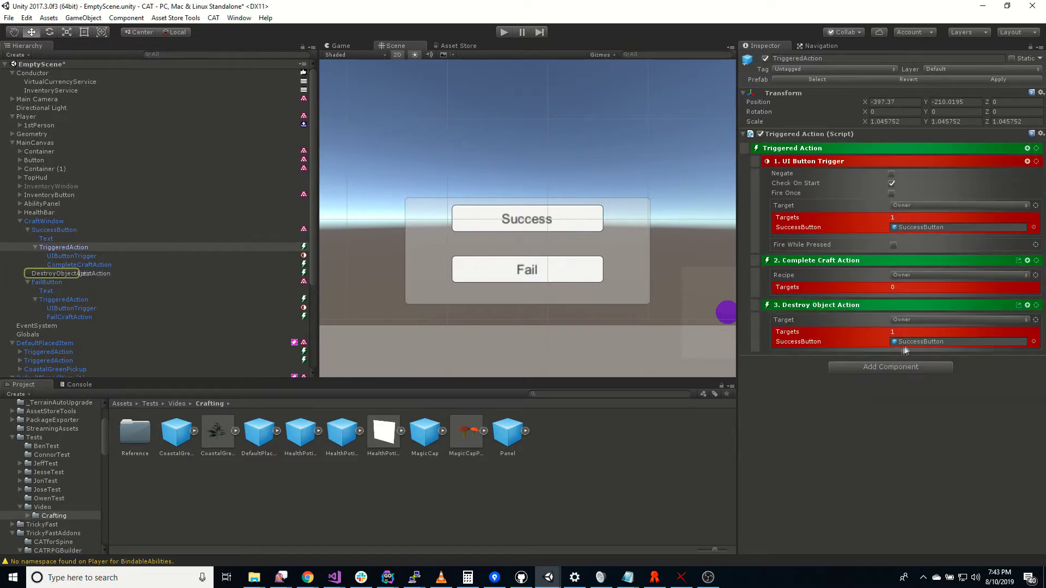
Enable the Path option on the Destroy Object action's Owner target and set the path to "..".
left_click(1035, 320)
mouse_move(991, 439)
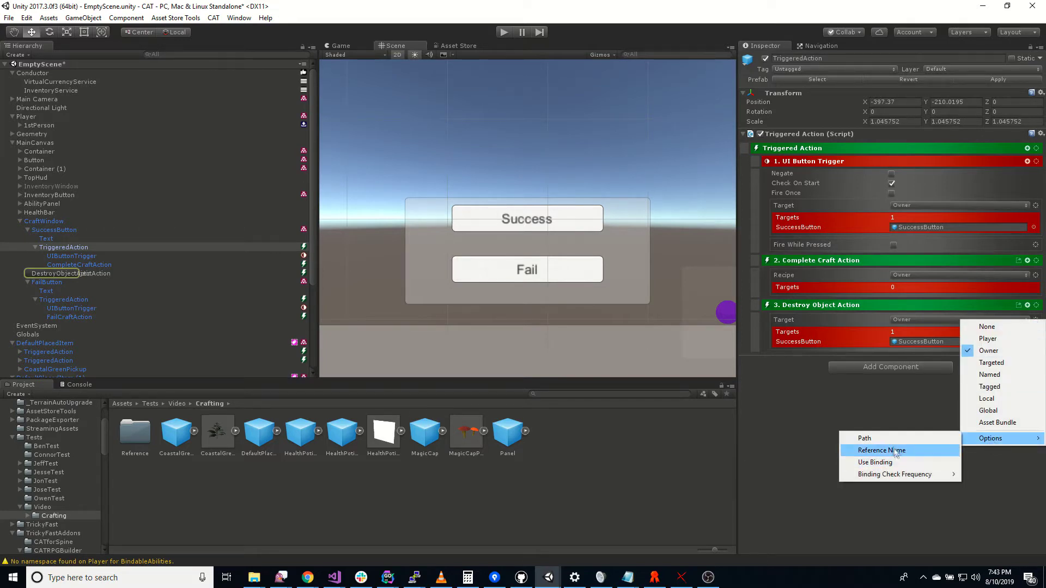
left_click(877, 439)
left_click(914, 330)
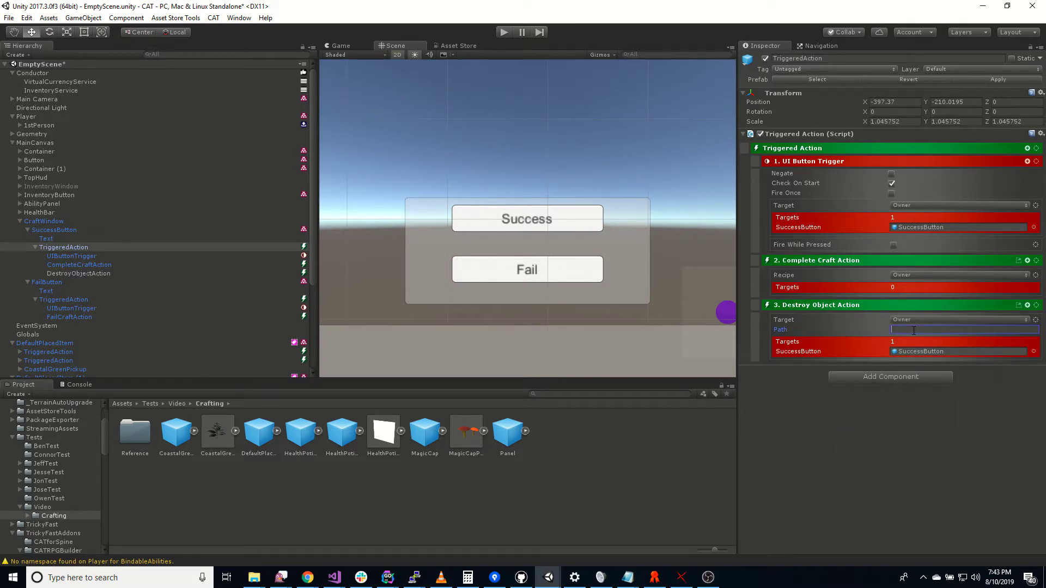
type("..")
left_click(849, 488)
Copy SuccessButton's DestroyObjectAction into FailButton's TriggeredAction and apply the CraftWindow changes to its prefab.
left_click(78, 273)
left_click_drag(78, 274, 101, 319)
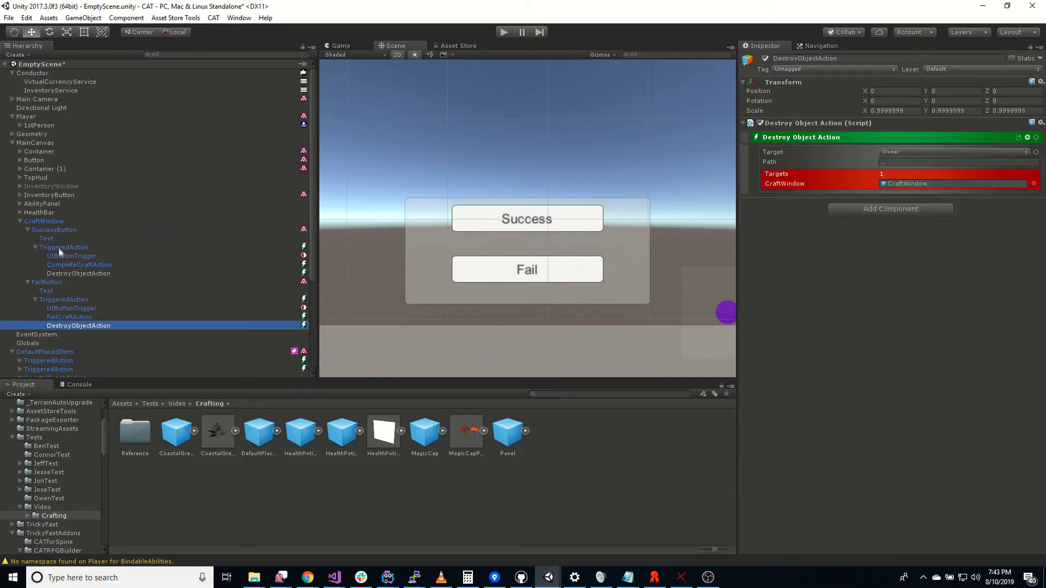
left_click(50, 222)
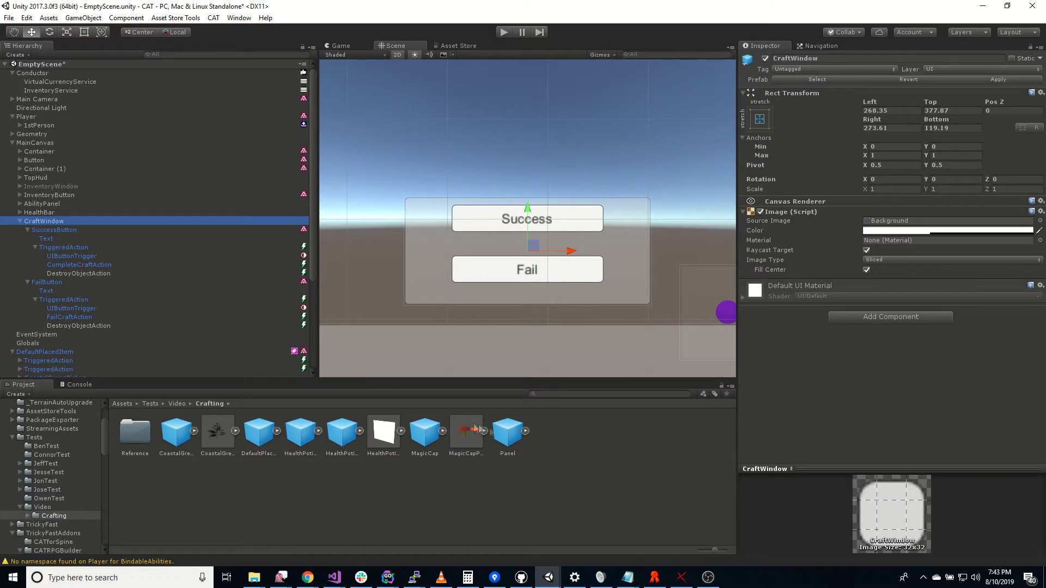
left_click(1015, 82)
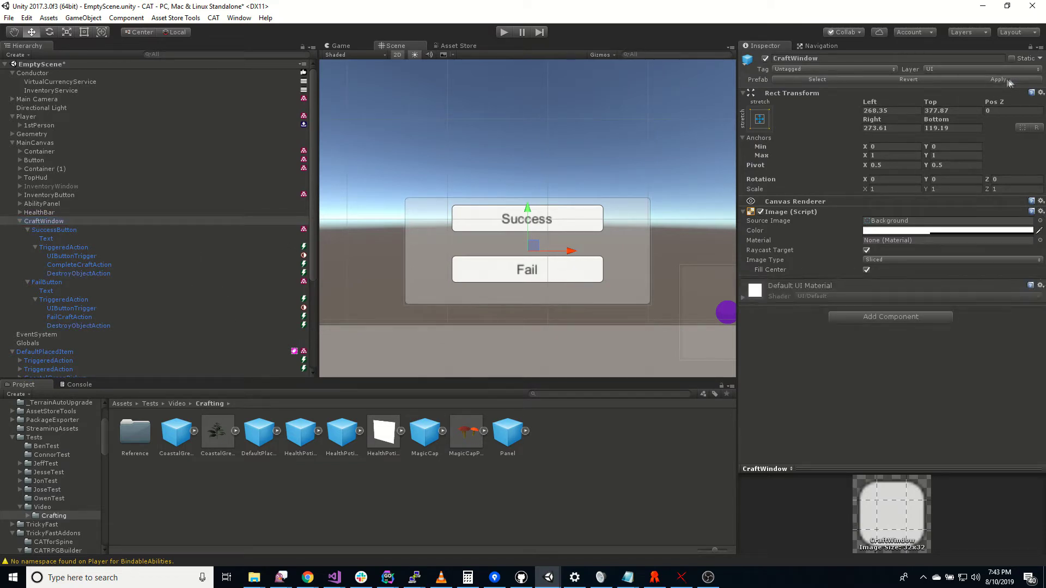
Rename the Panel prefab in the Crafting folder as CraftWindow.
left_click(509, 436)
key("F2")
type("CraftWindow")
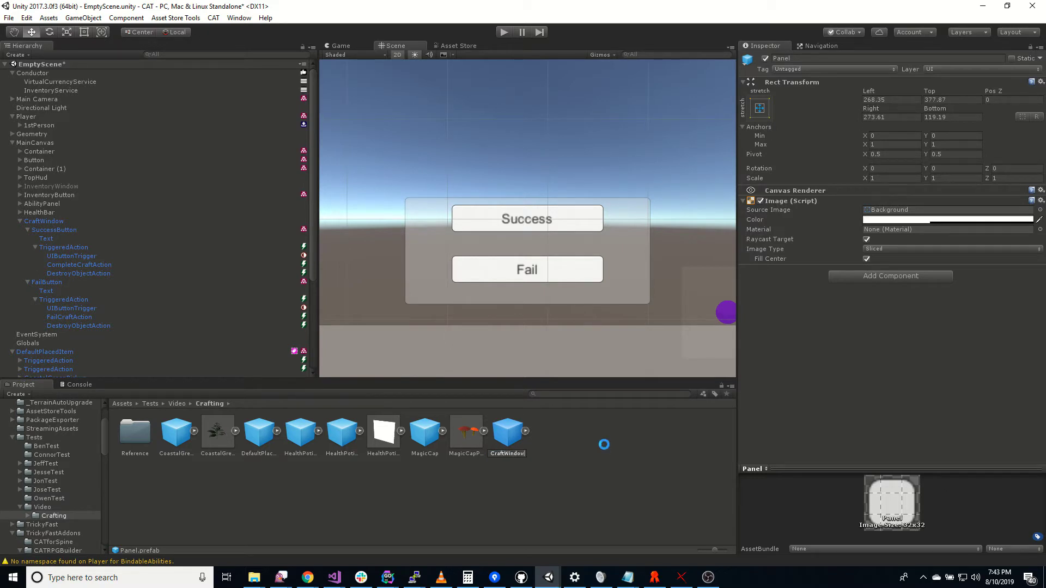
key("Return")
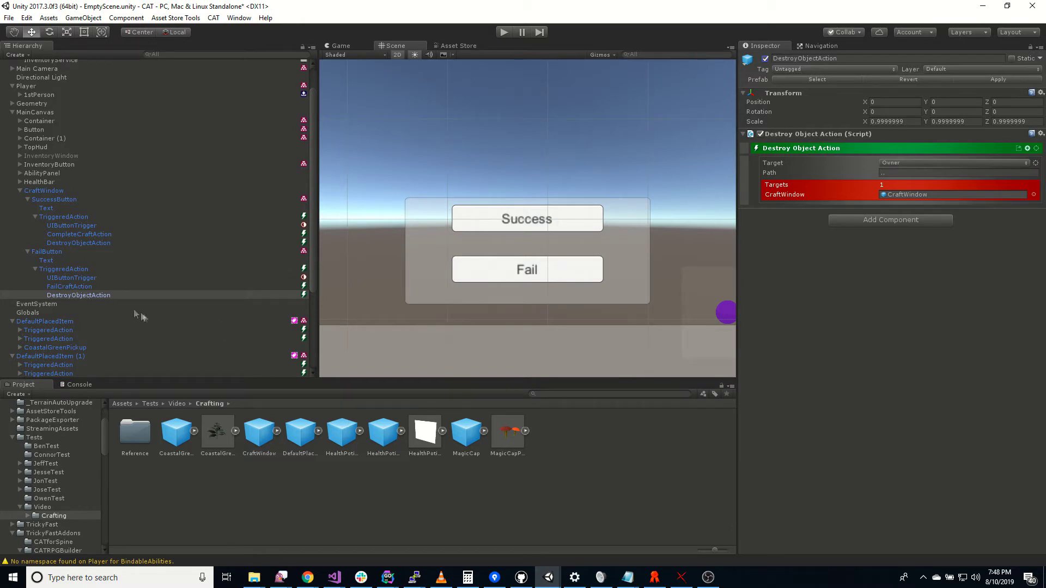
Add a Data Bind Base component to the CraftWindow object in the hierarchy.
left_click(61, 191)
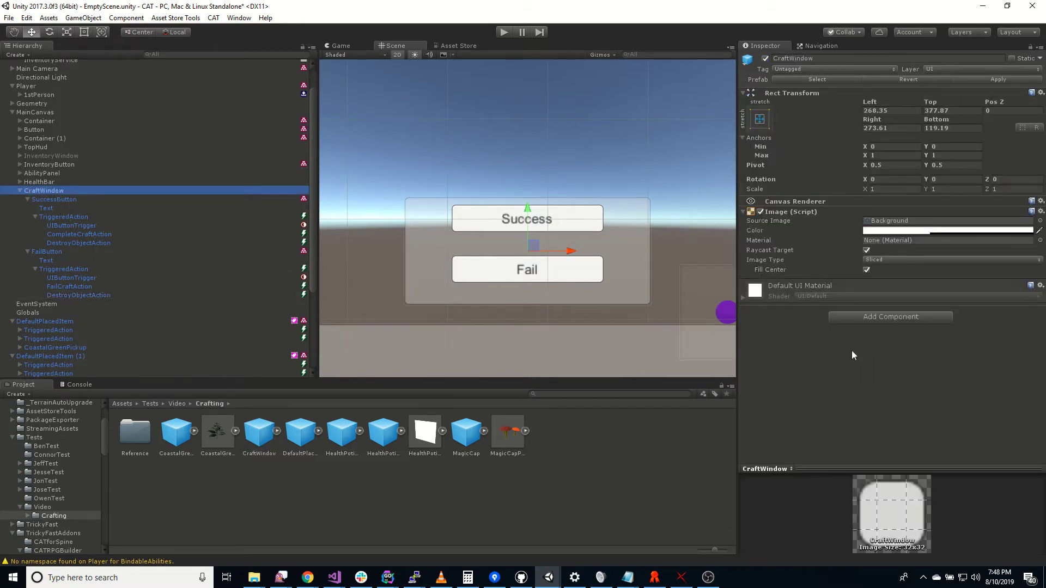
left_click(887, 318)
left_click(878, 360)
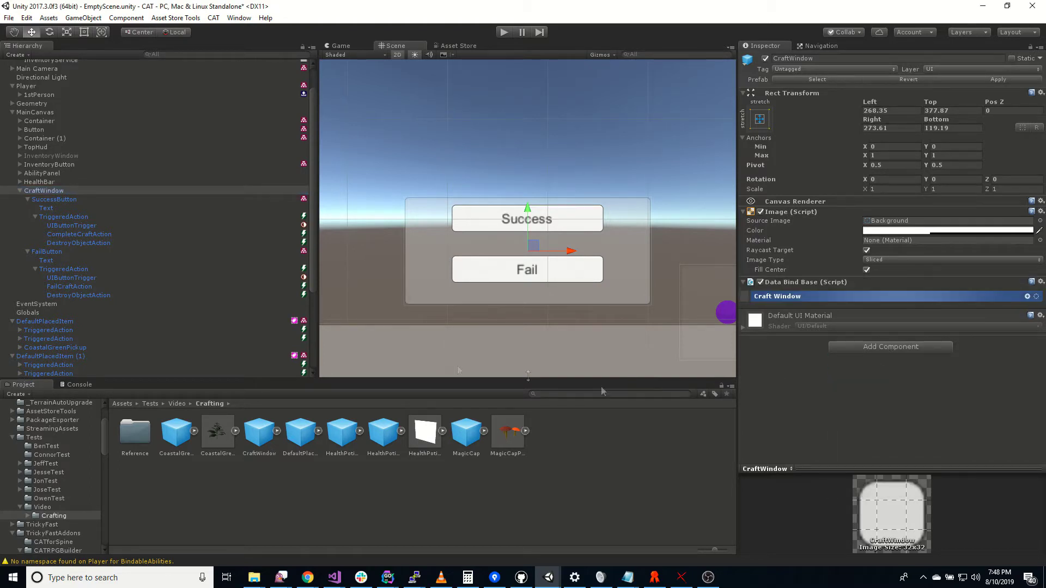
Apply CraftWindow's changes to its prefab and delete the CraftWindow object from the scene.
left_click(984, 82)
left_click(62, 190)
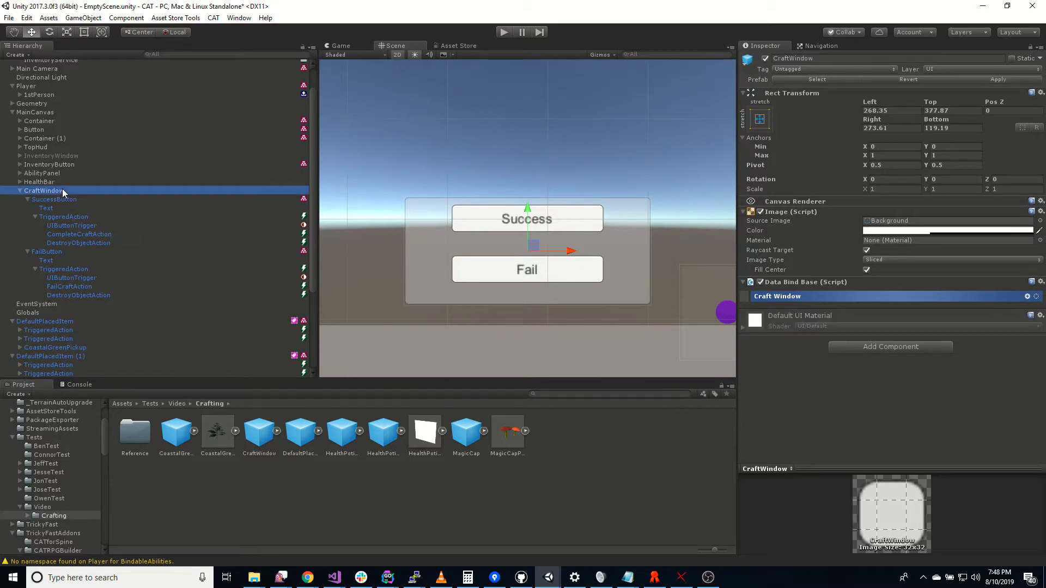
key("Delete")
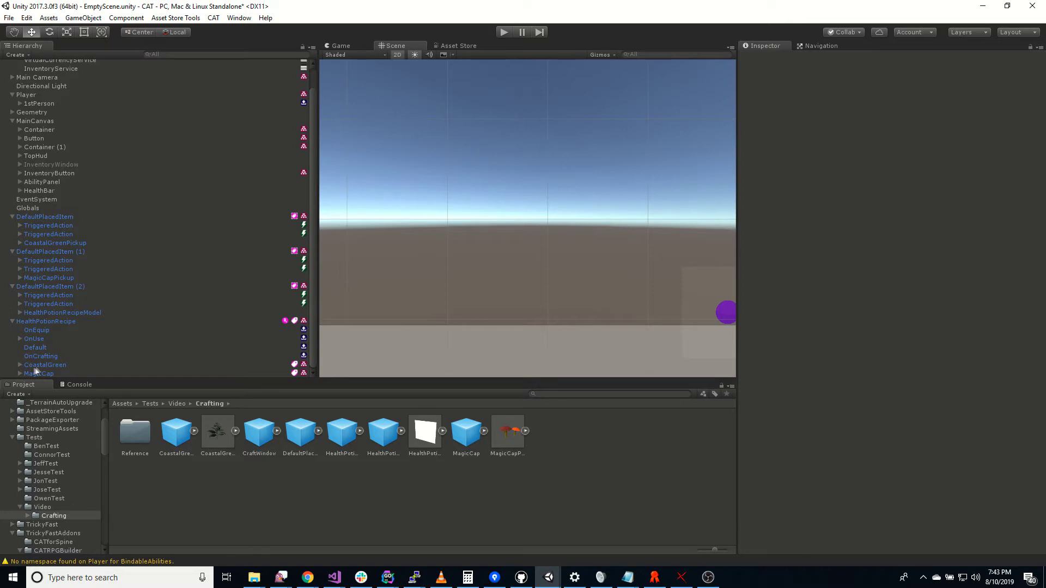
Add a Spawn Action to the OnCrafting state of HealthPotionRecipe.
left_click(41, 356)
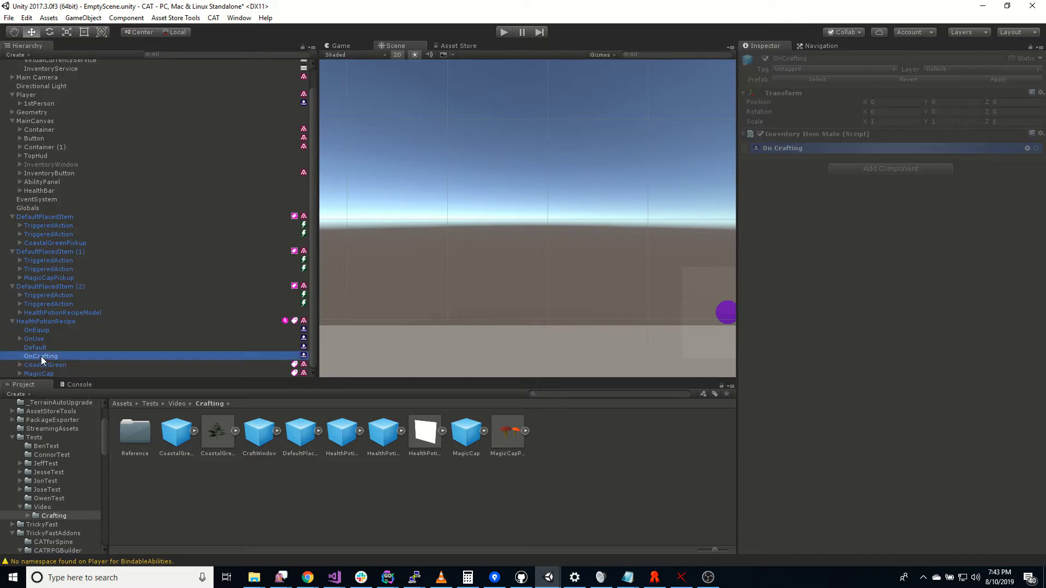
left_click(1027, 149)
type("spaw")
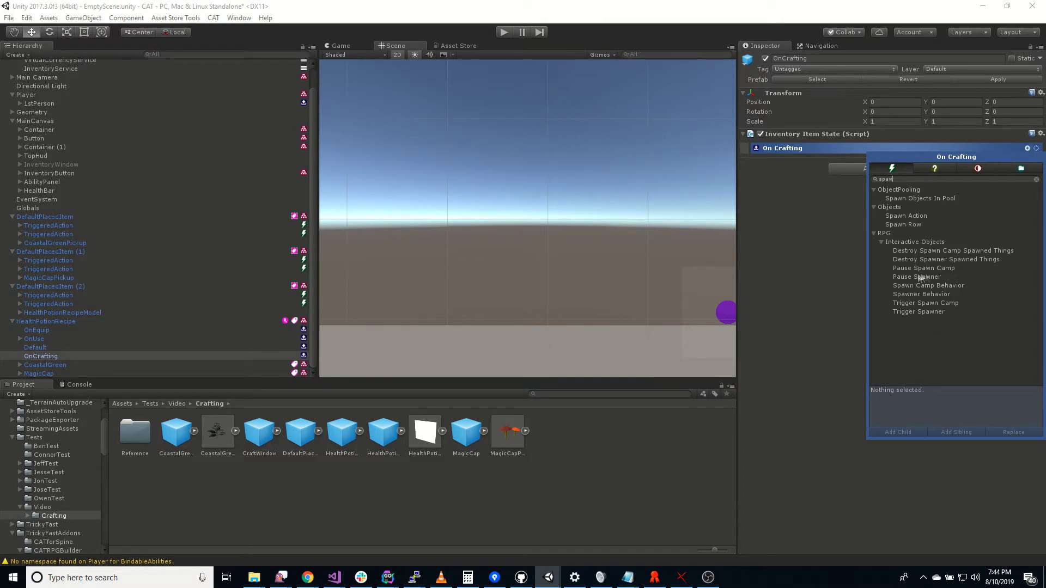
double_click(906, 216)
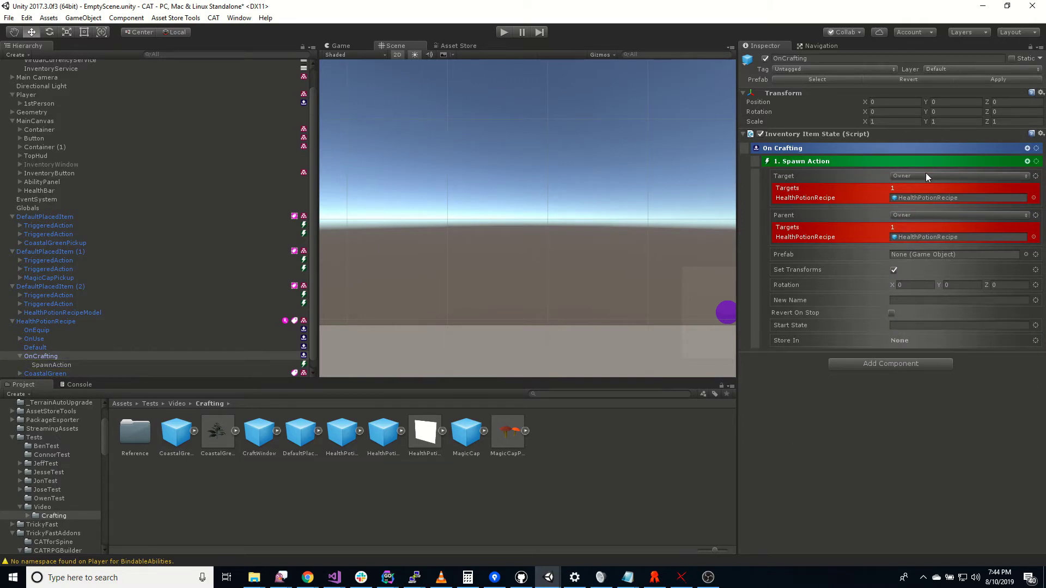
Set the Spawn Action's Target to None and its Parent to Named.
left_click(926, 175)
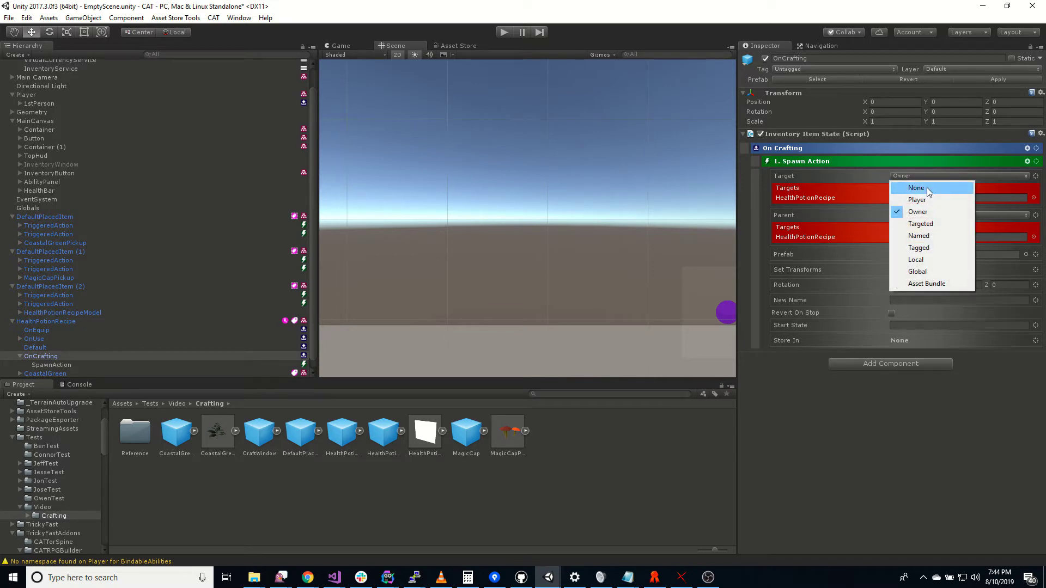
left_click(928, 190)
left_click(914, 204)
left_click(943, 264)
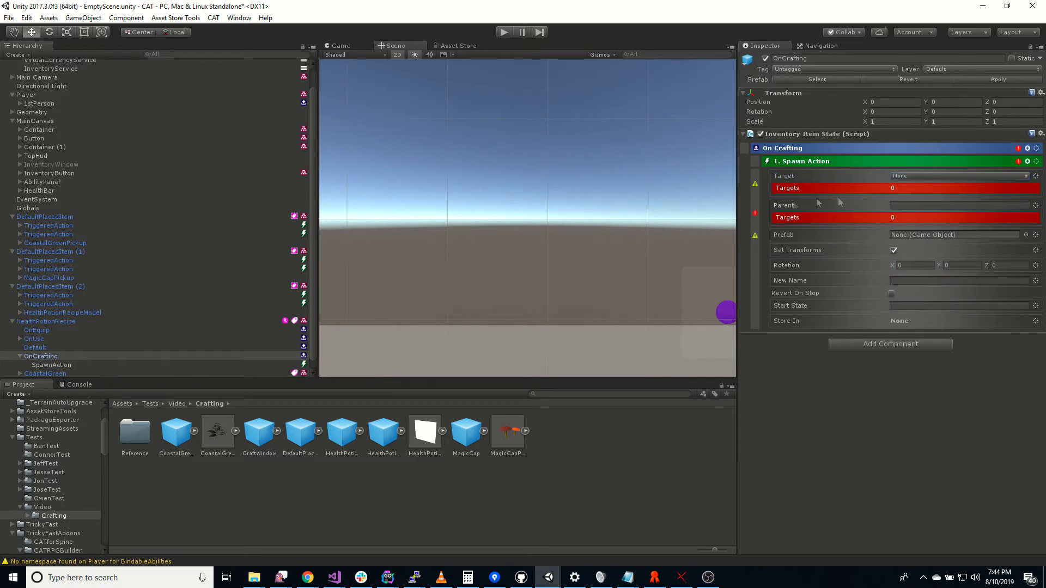
Set the Spawn Action's Parent to MainCanvas and assign CraftWindow as its Prefab.
left_click_drag(58, 121, 932, 213)
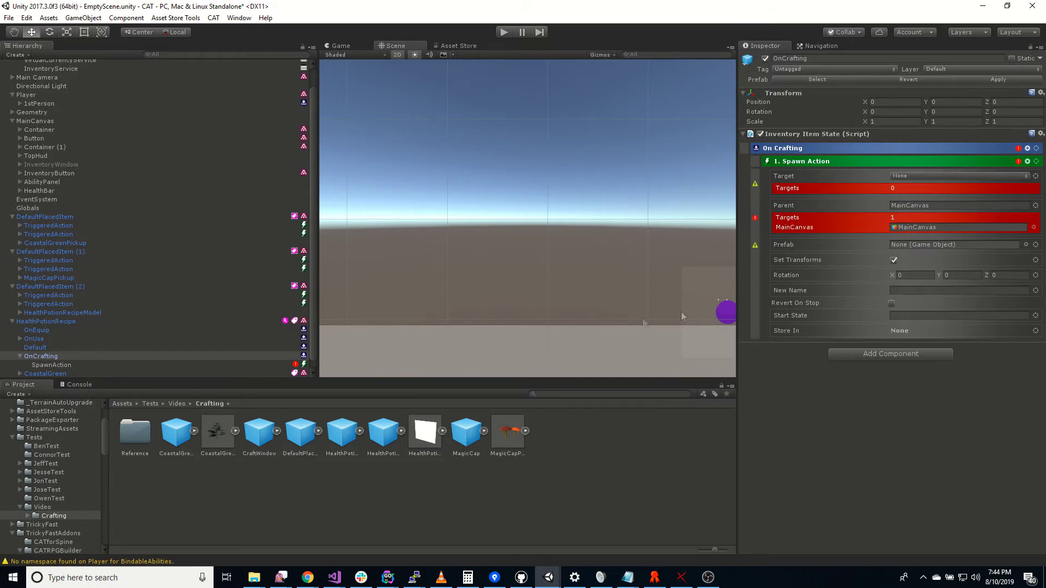
left_click_drag(253, 439, 965, 246)
Add a Set UI Context Action to the OnCrafting state and set its Target to the object named CraftWindow.
left_click(1028, 148)
type("cont")
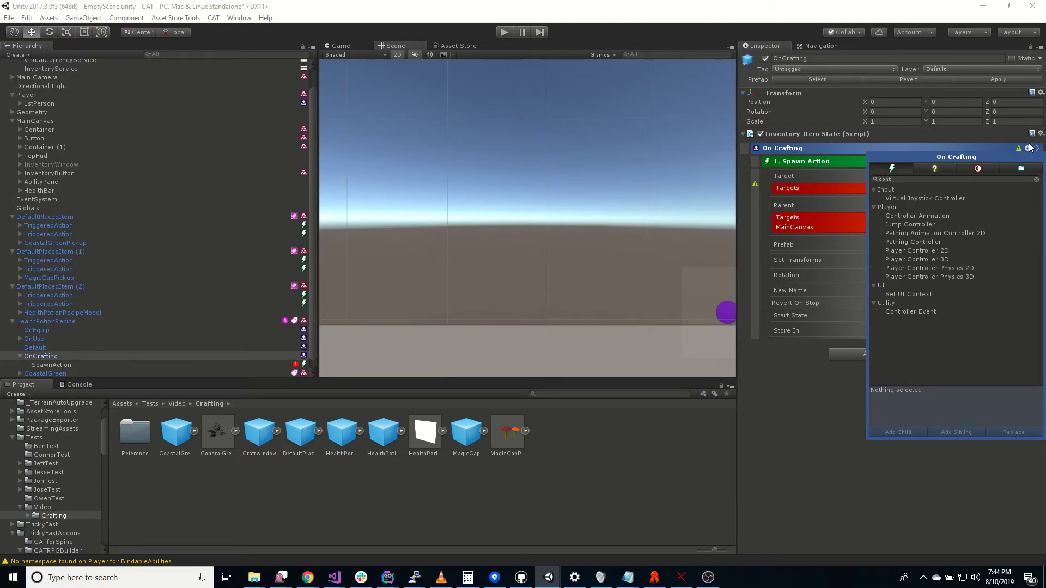
double_click(913, 294)
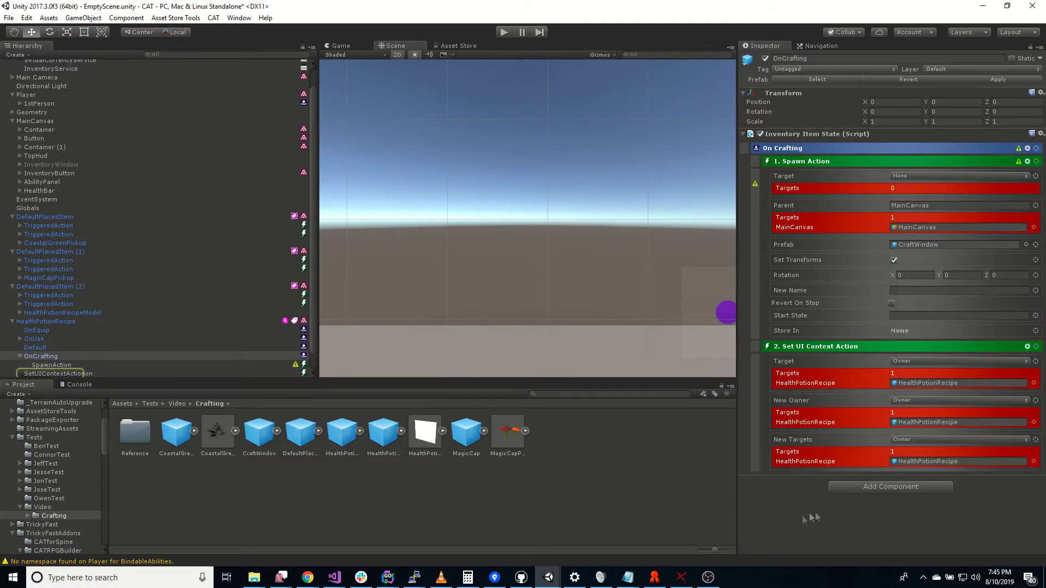
left_click(926, 361)
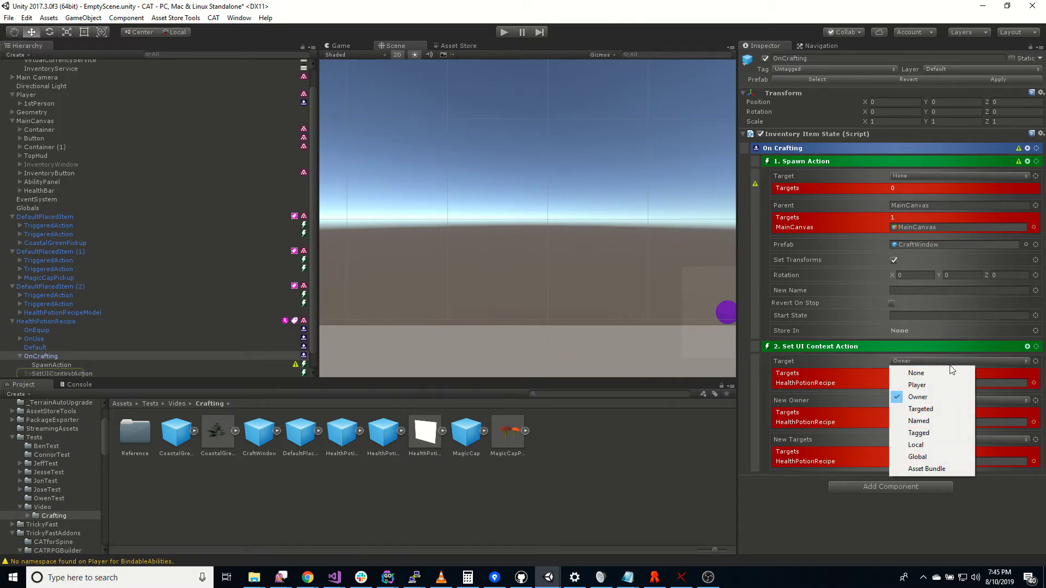
left_click(934, 419)
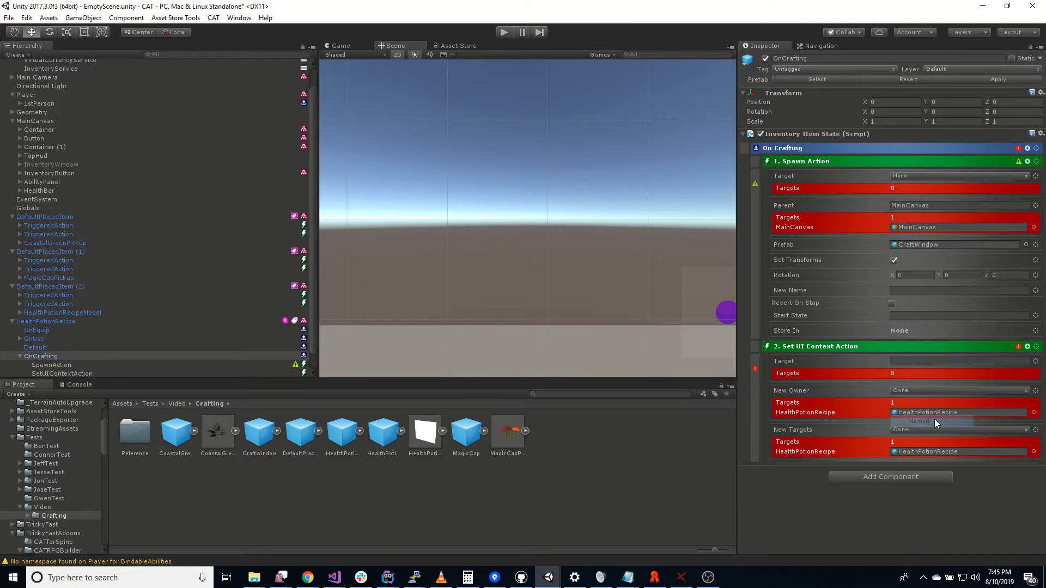
left_click(913, 362)
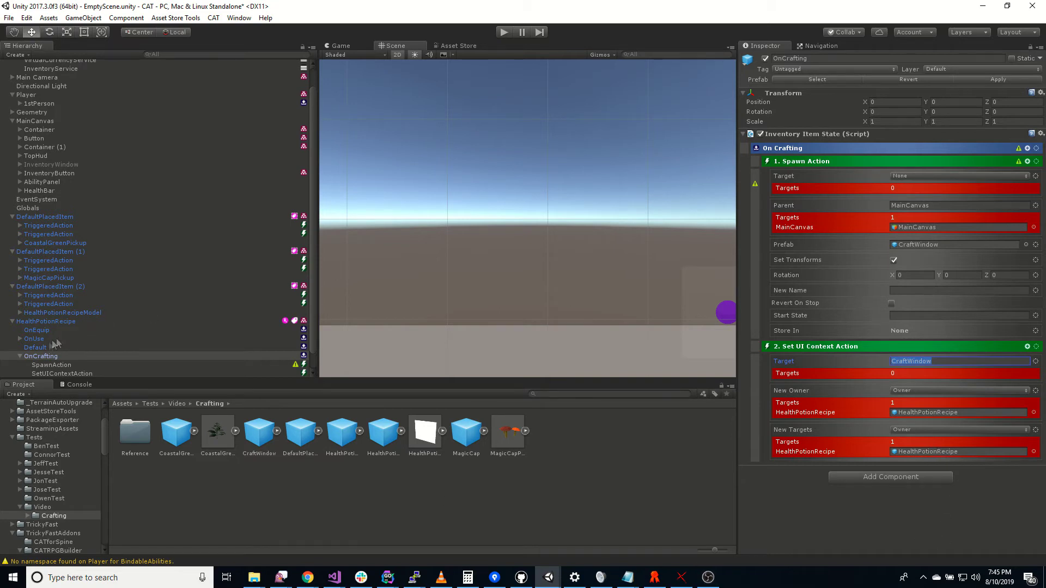
Apply the recipe's changes to its prefab and deactivate the HealthPotionRecipe object in the scene.
scroll(67, 353, "down", 1)
left_click(62, 321)
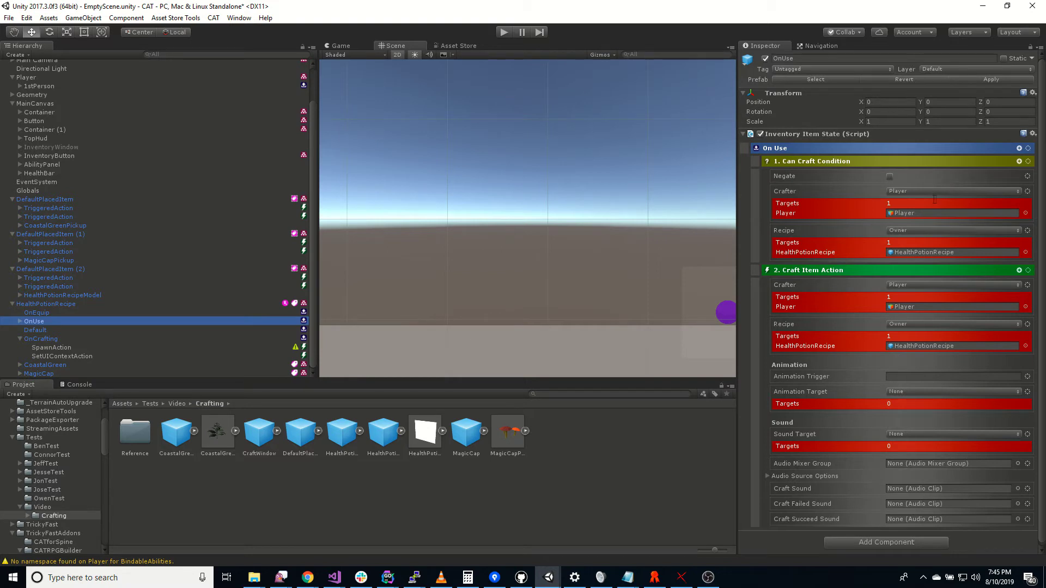
left_click(992, 79)
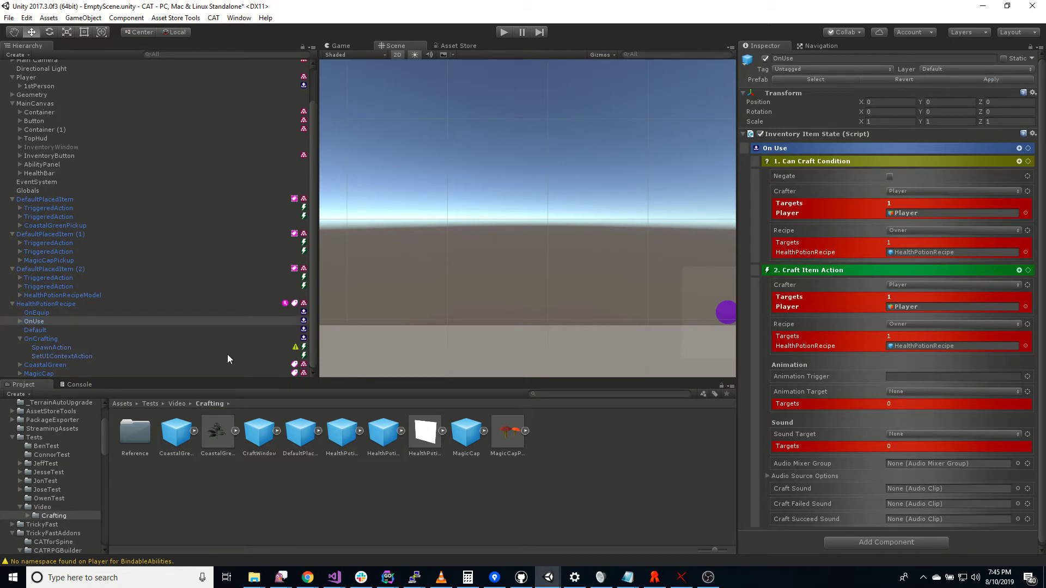
left_click(63, 303)
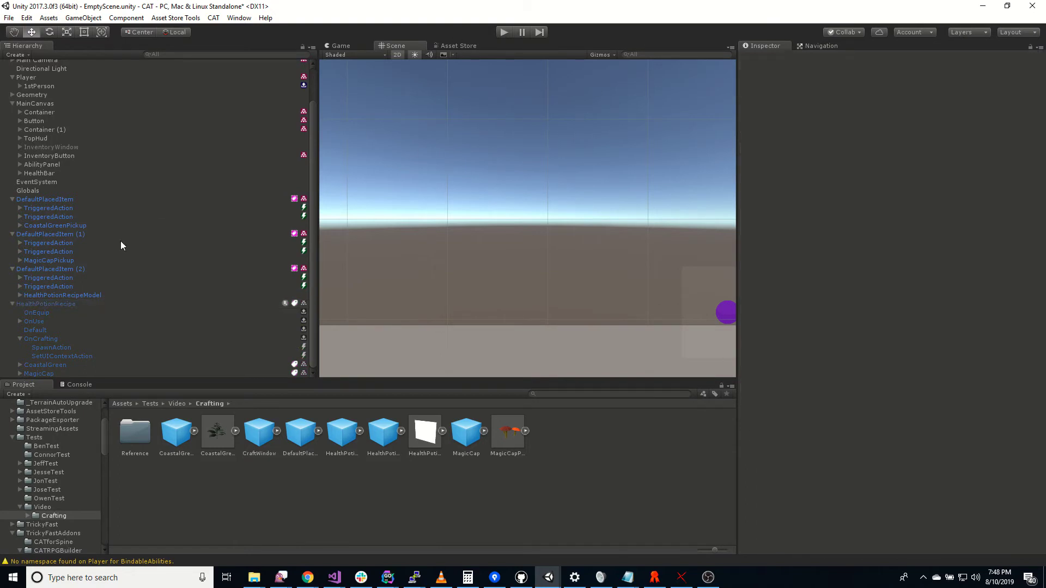
Play the scene, walk to the pickups, collect the recipe, Coastal Green and Magic Cap, and open the inventory.
left_click(505, 33)
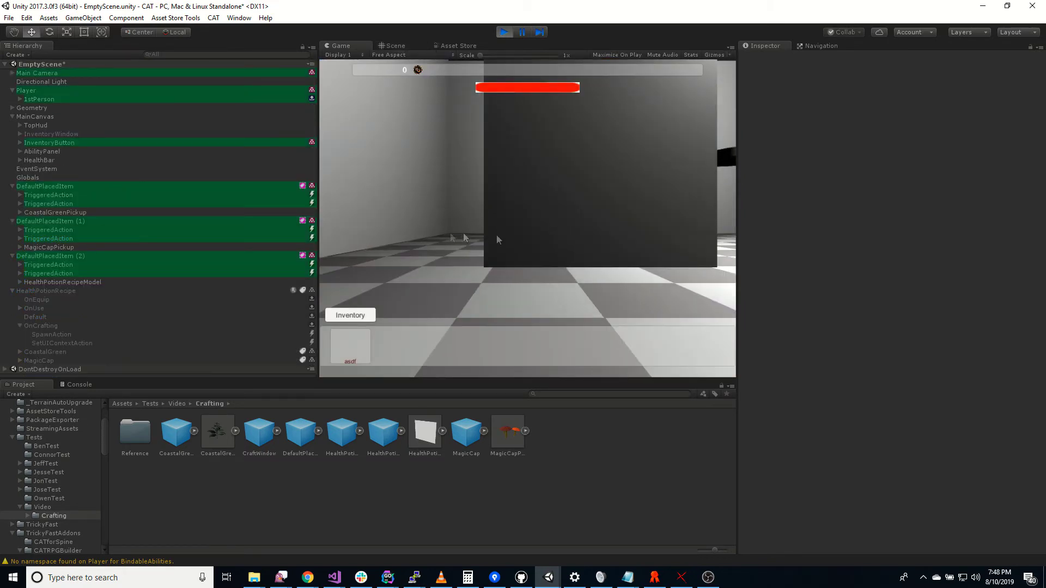
right_click_drag(501, 263, 537, 289)
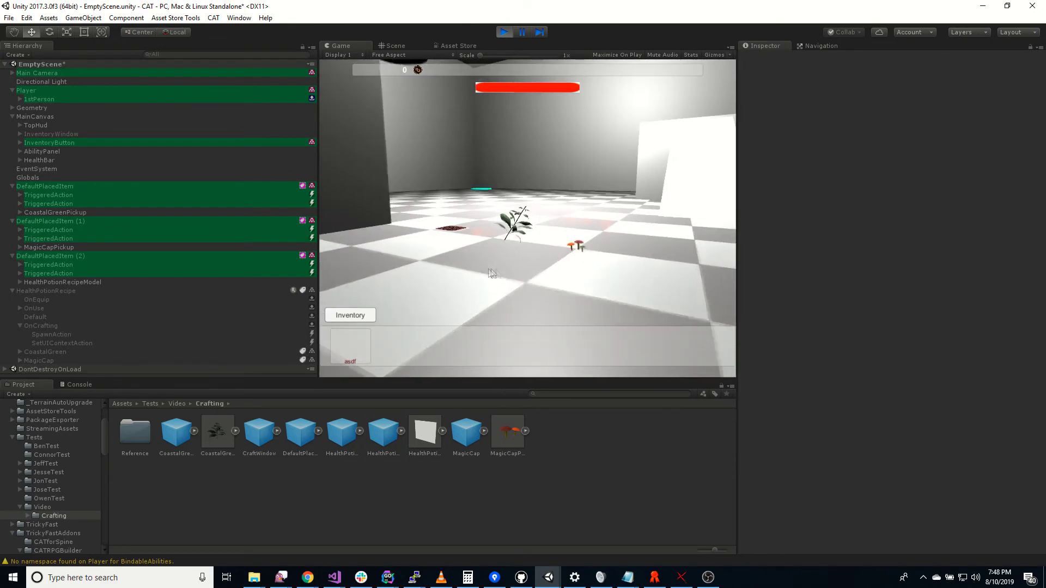
key("w")
left_click(440, 239)
left_click(513, 244)
left_click(588, 267)
left_click(357, 316)
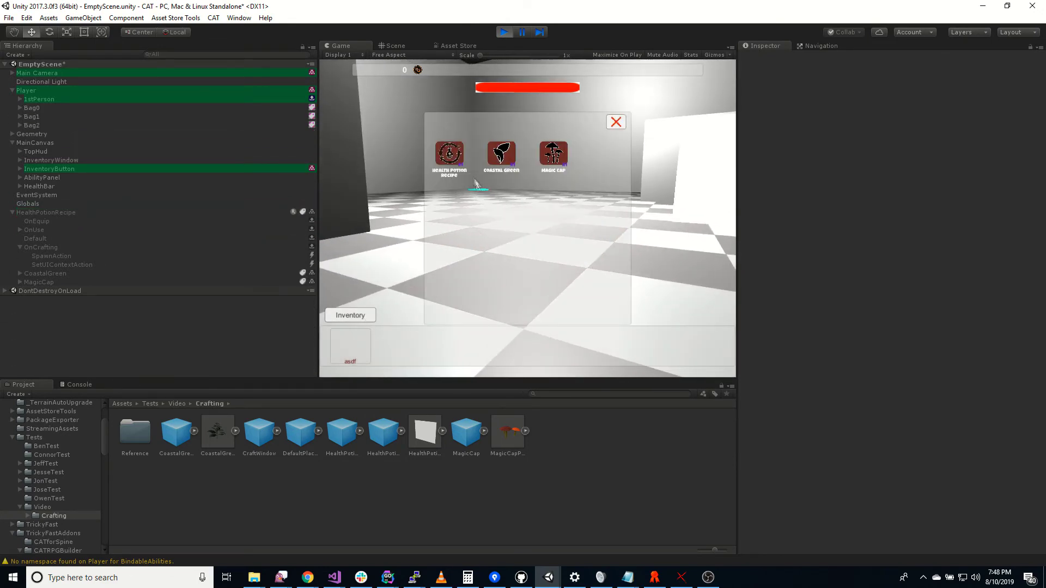
Test crafting by using the Health Potion Recipe and resolving it with Success, then close the inventory and stop the game.
right_click(455, 166)
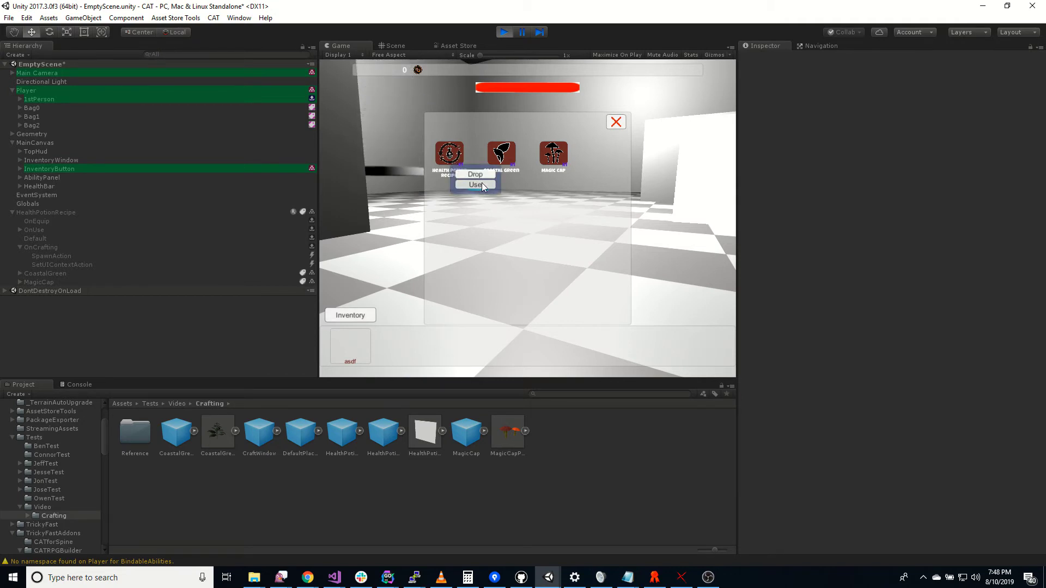
left_click(481, 185)
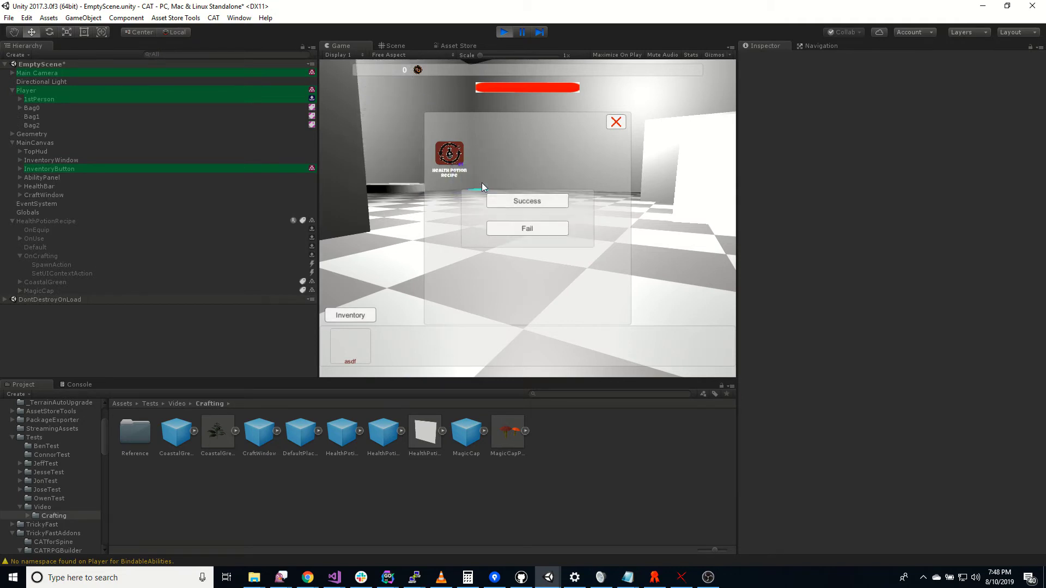
left_click(522, 202)
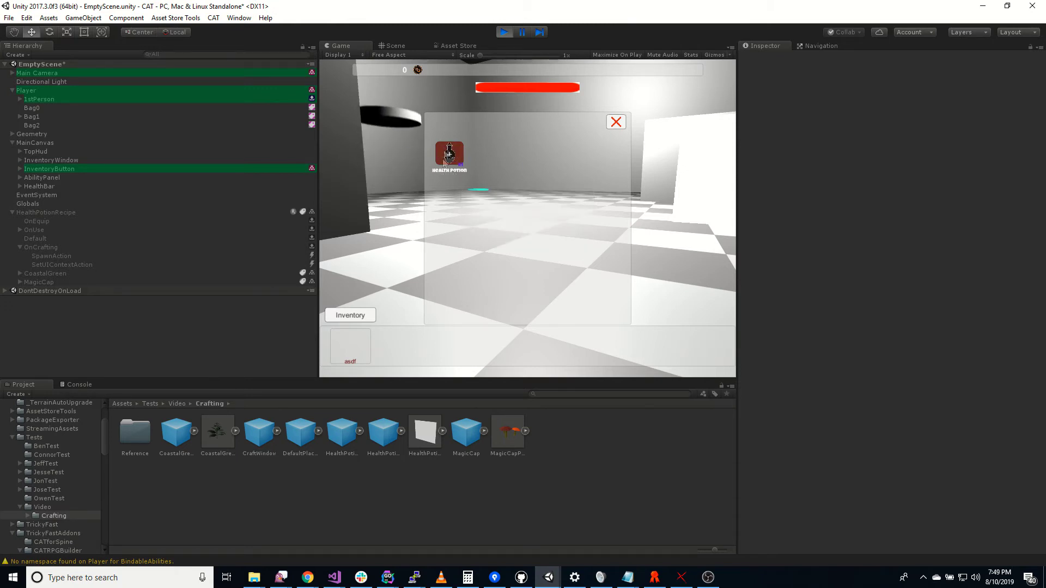
left_click(616, 122)
left_click(504, 32)
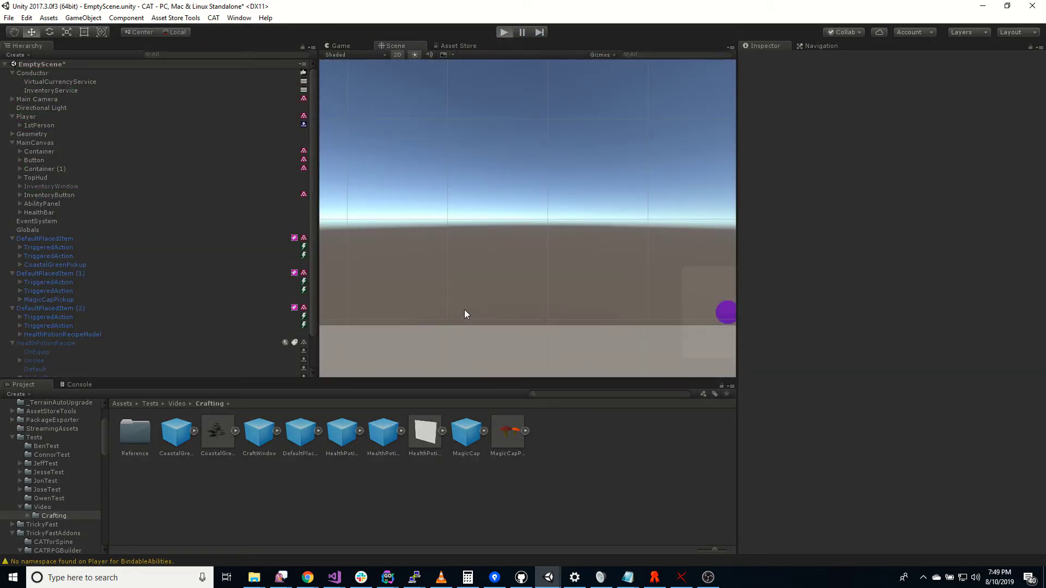
Run the scene again, collect the recipe and both ingredients, and open the inventory.
key("ctrl+p")
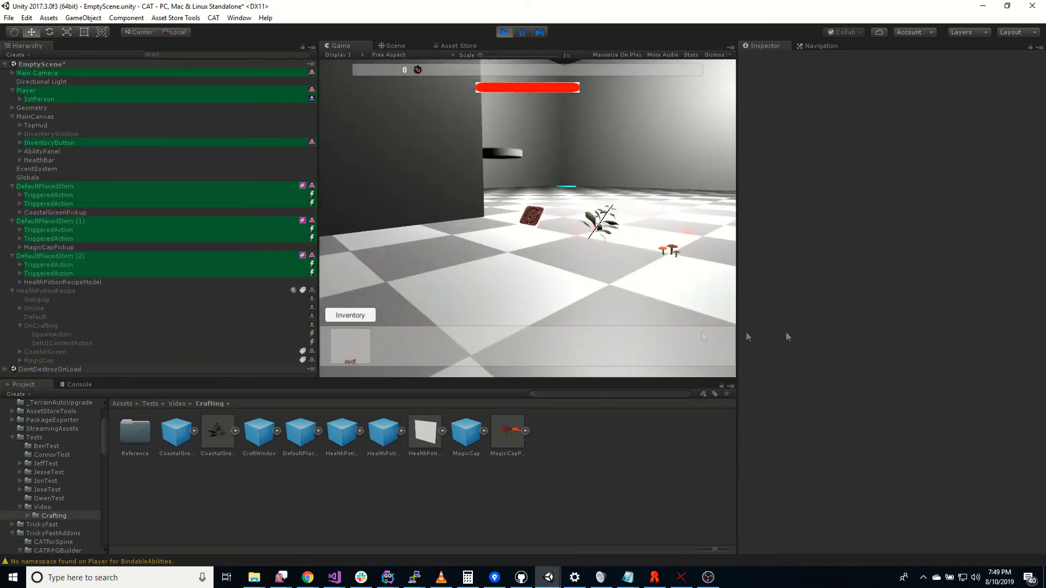
key("w")
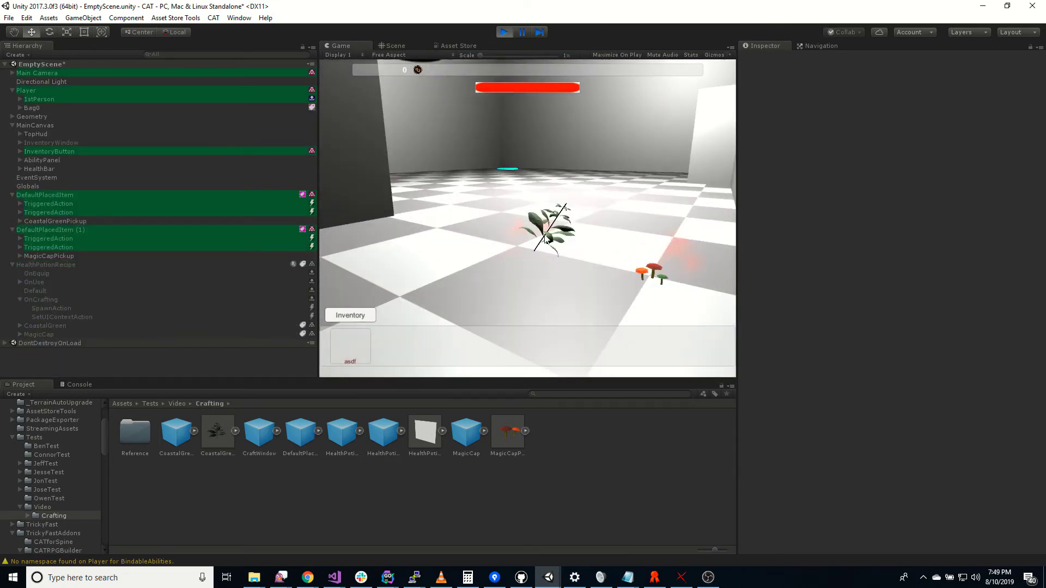
left_click(652, 272)
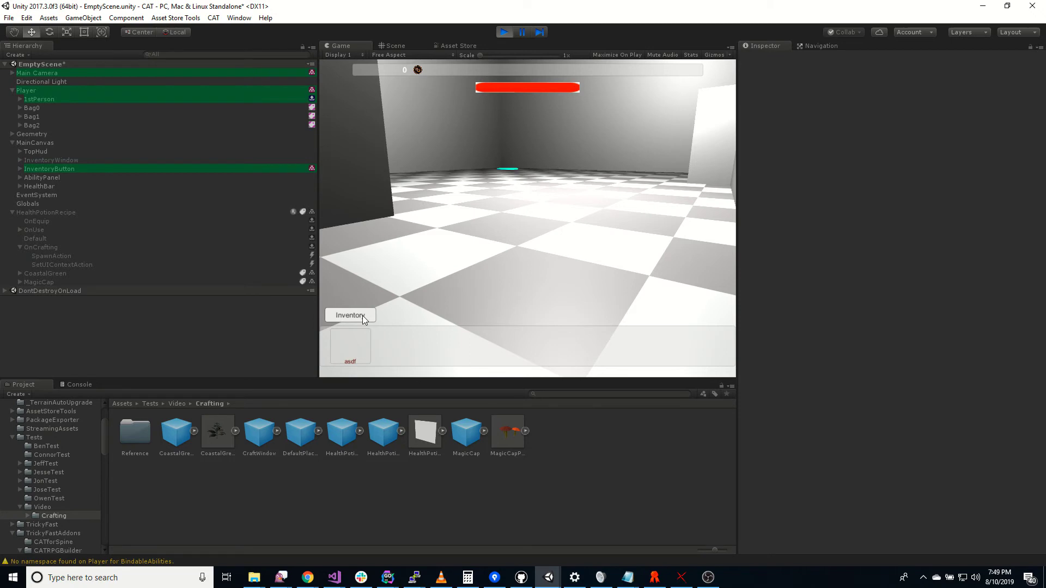
left_click(362, 315)
Use the Health Potion Recipe from the inventory and resolve the craft with Fail.
left_click(465, 173)
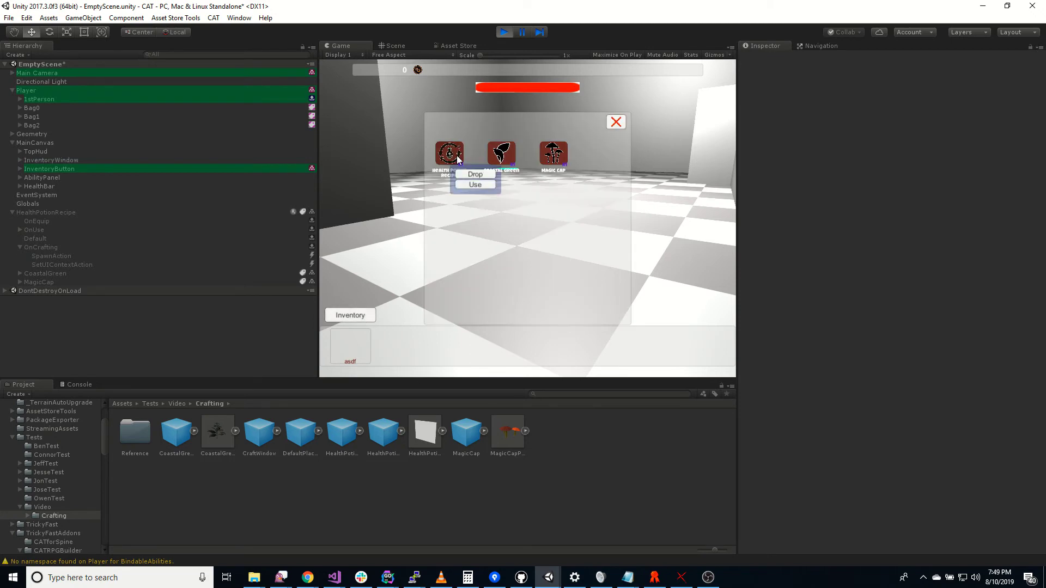
left_click(482, 184)
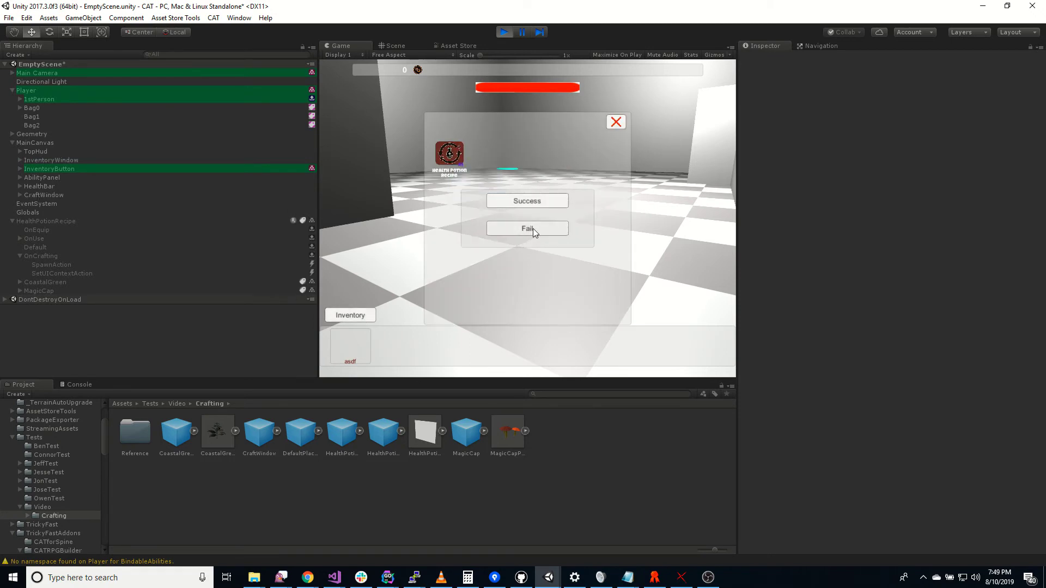
left_click(533, 229)
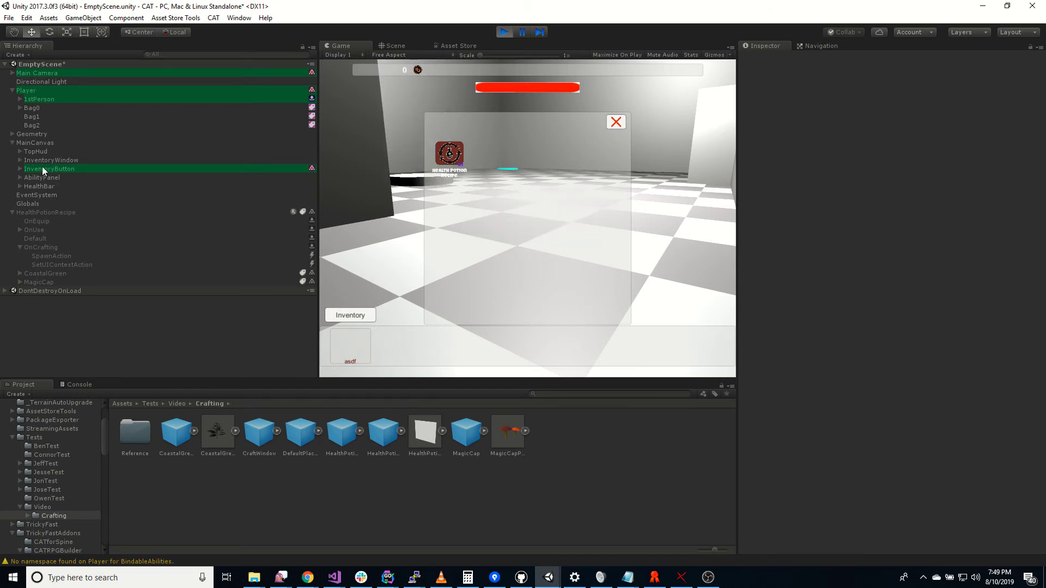
Examine the runtime HealthPotionRecipe in Bag0, checking the OnUse condition and craft action and the OnCrafting spawn and UI context actions.
left_click(20, 108)
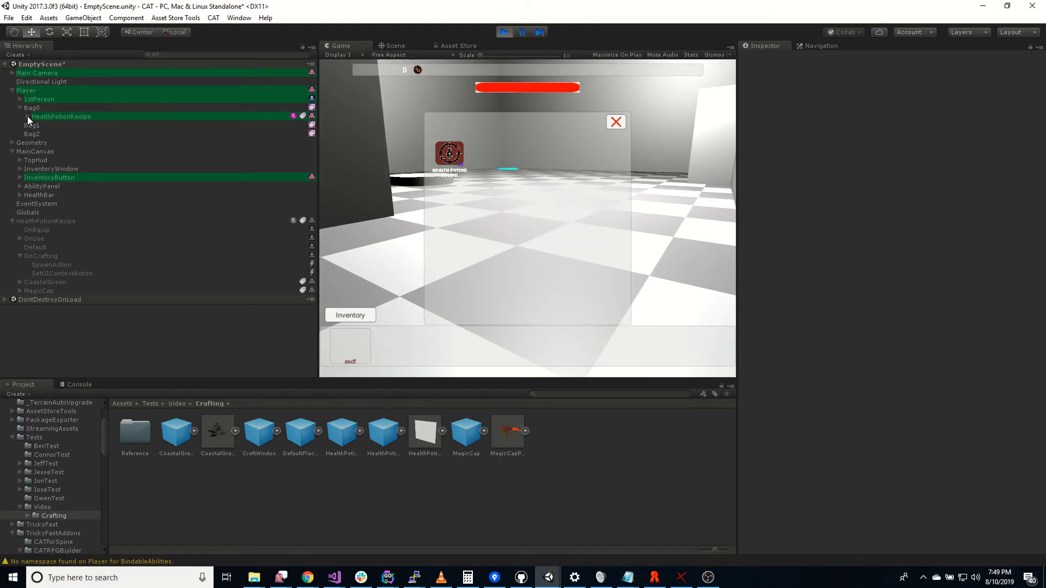
left_click(28, 116)
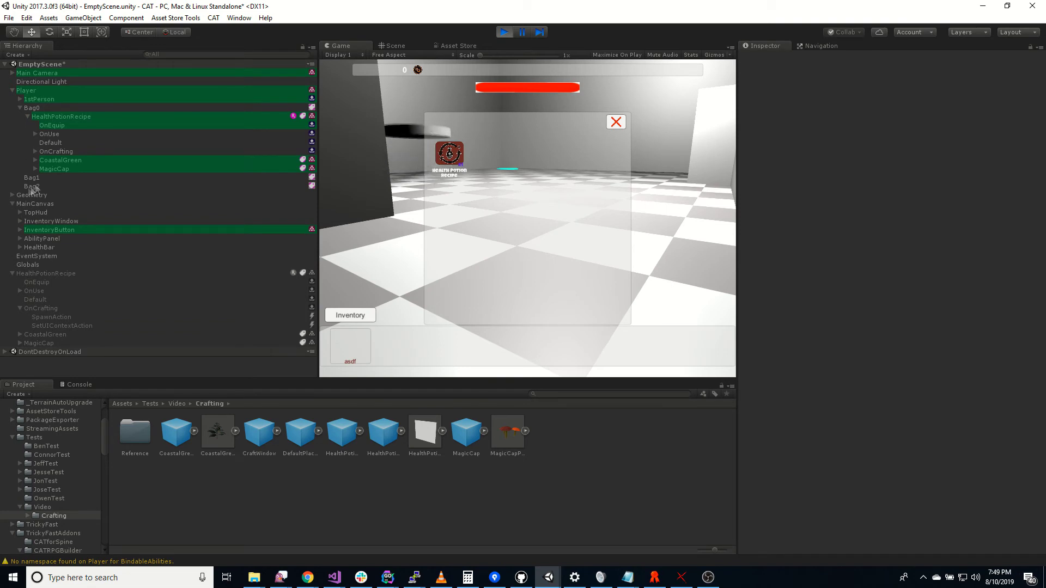
left_click(35, 134)
left_click(70, 143)
left_click(76, 152)
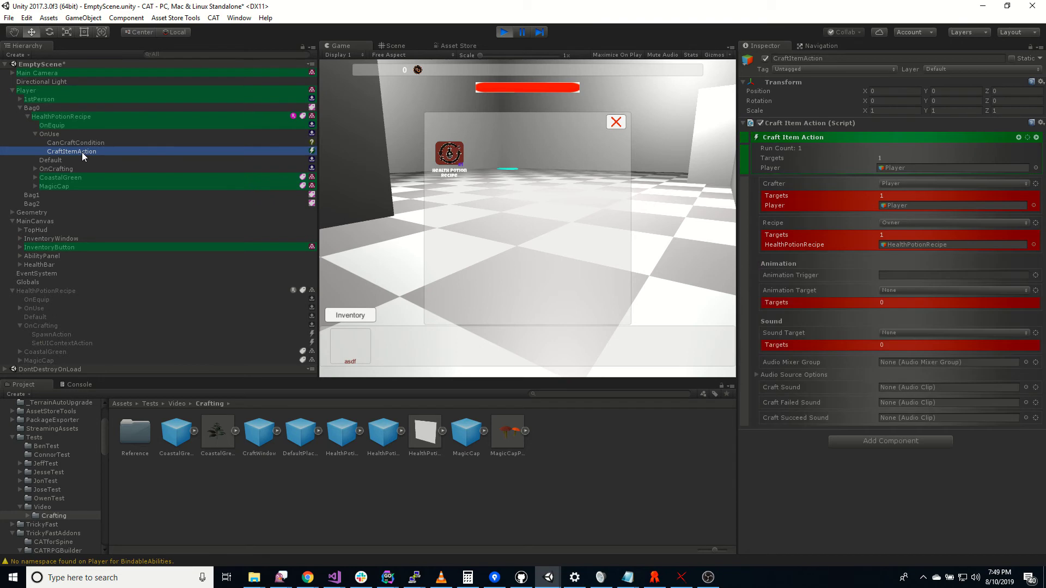
left_click(35, 169)
left_click(67, 178)
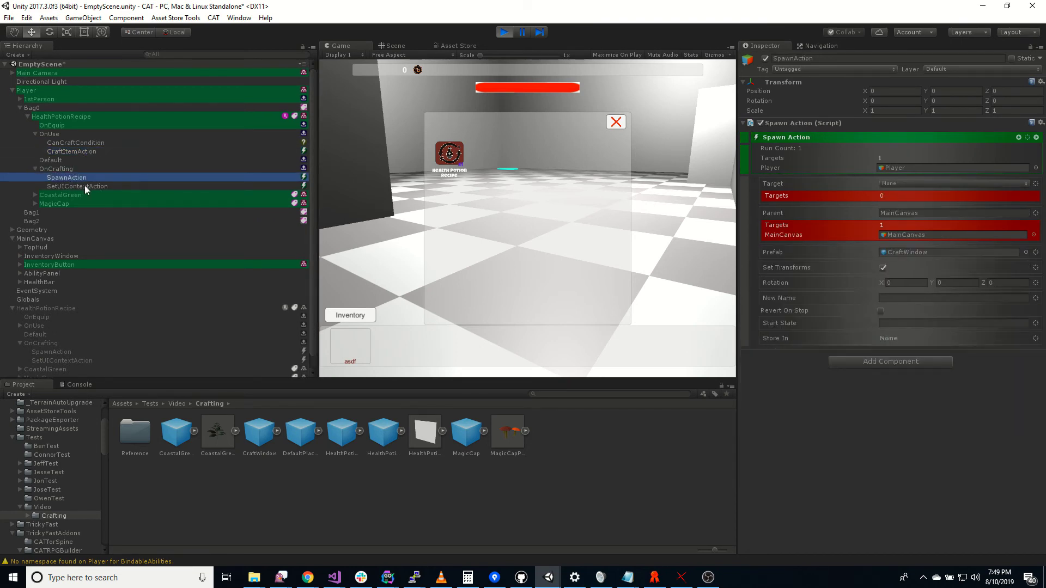
left_click(84, 185)
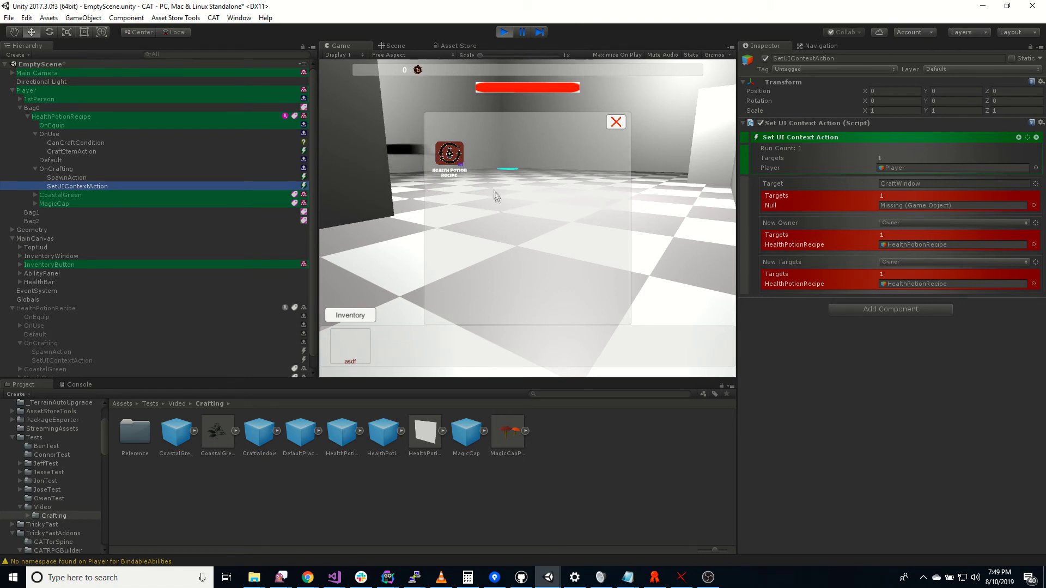
Bring up the Health Potion Recipe's item options in the running game and close the inventory window.
right_click(443, 158)
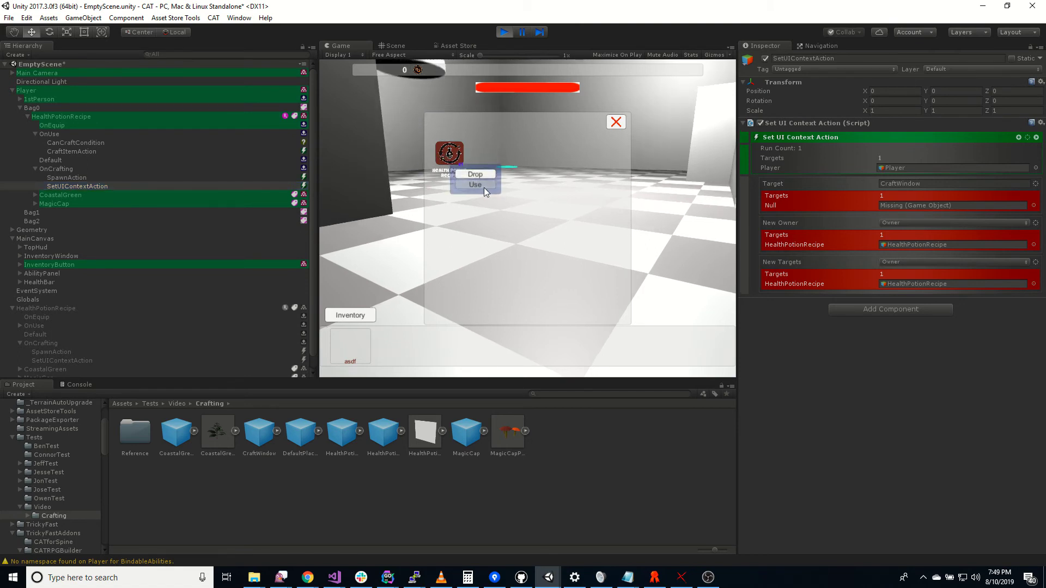
left_click(616, 122)
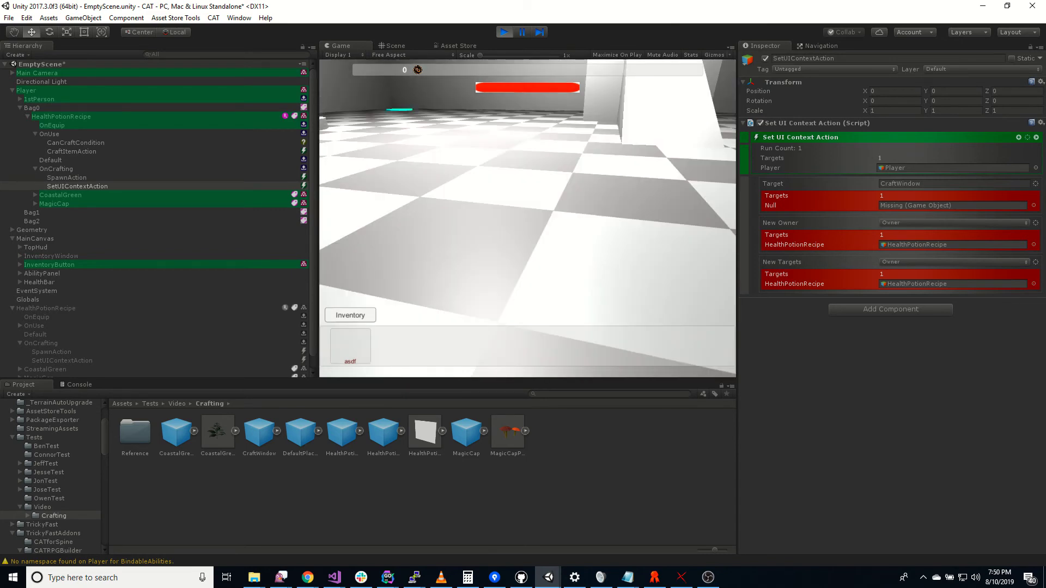